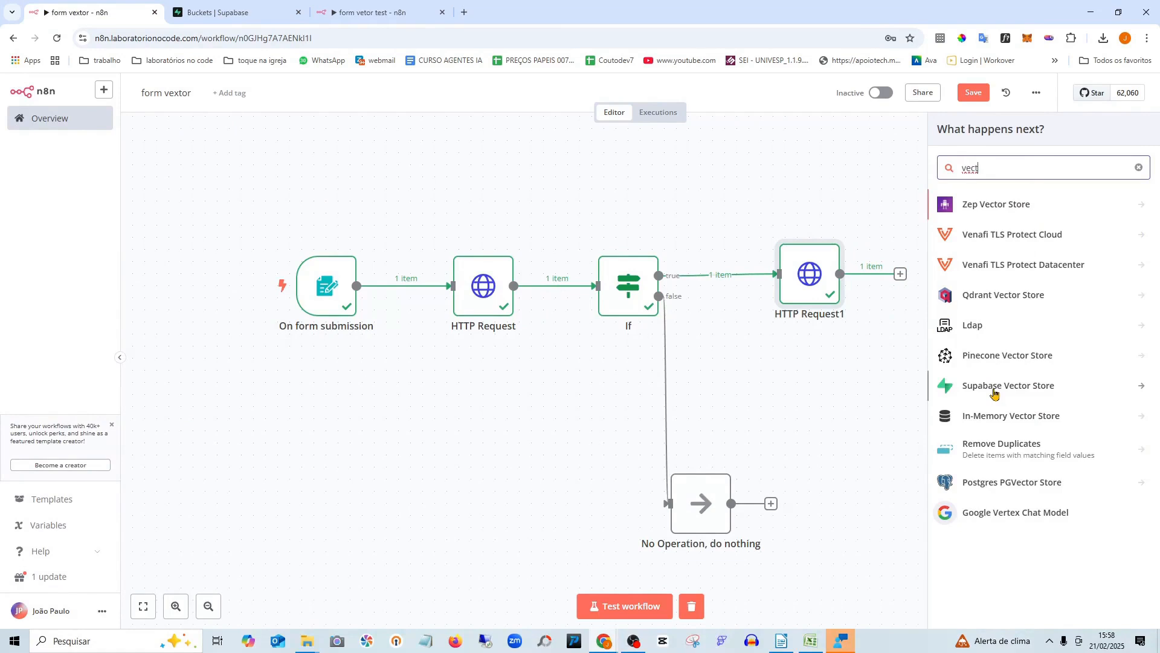
Add a Supabase Vector Store node that adds documents to the vector store after HTTP Request1, and return to the canvas
{"action": "left_click", "coordinate": [994, 394]}
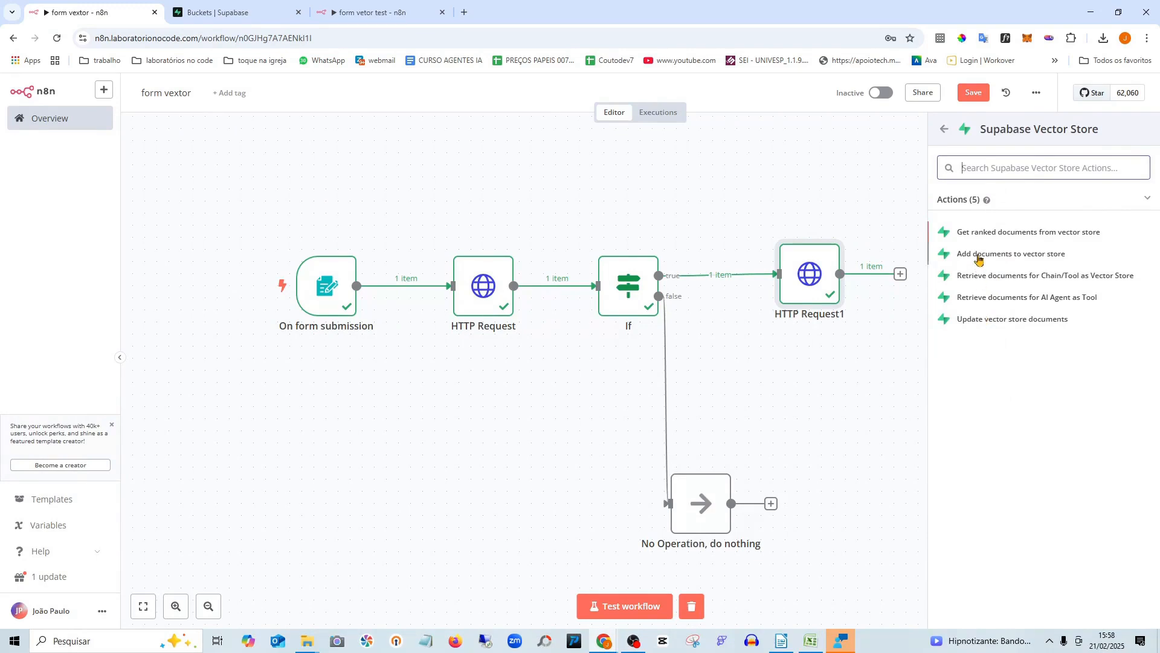
{"action": "left_click", "coordinate": [979, 259]}
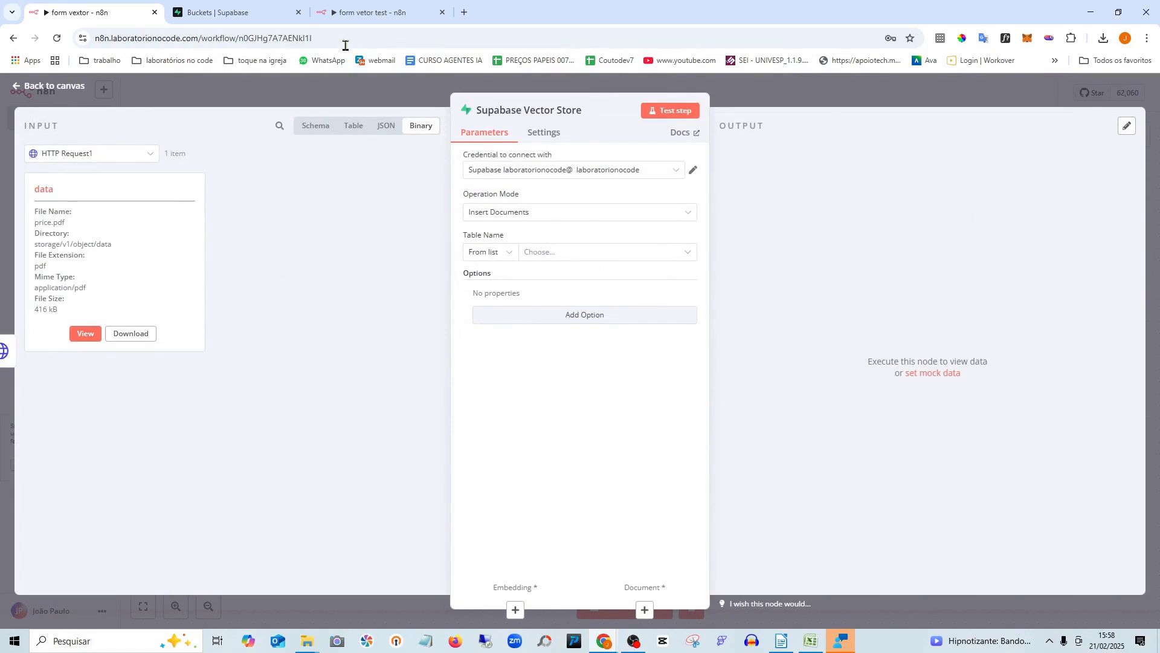
{"action": "left_click", "coordinate": [48, 86]}
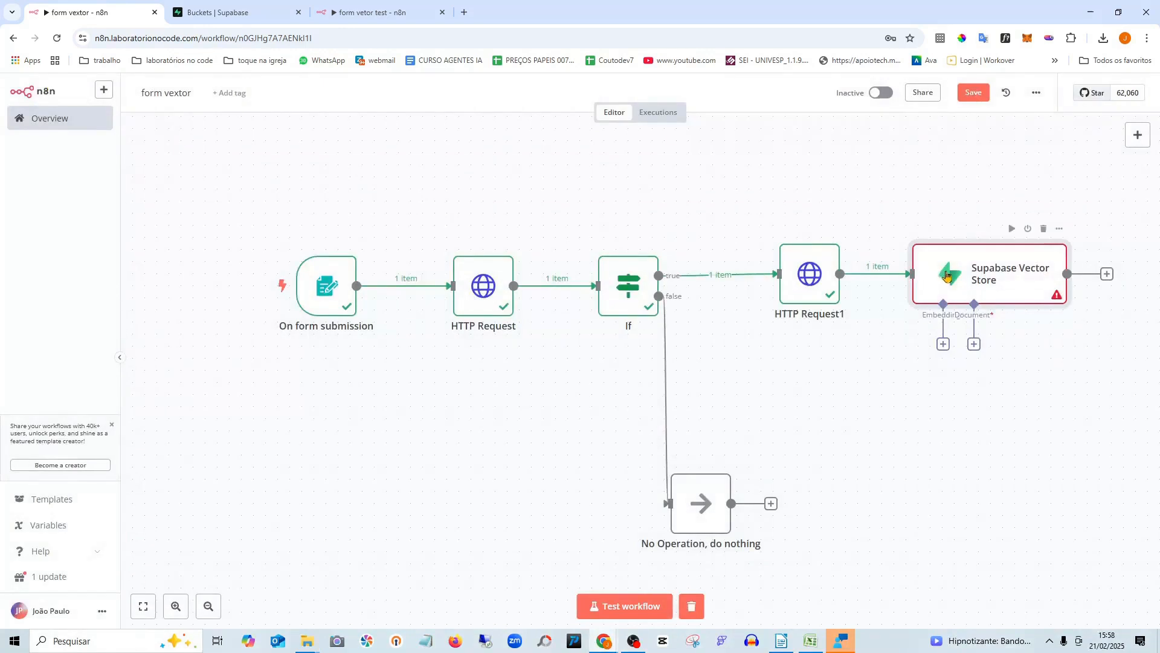
Switch to Supabase and create a SQL query from the LangChain quickstart script
{"action": "left_click", "coordinate": [235, 11]}
{"action": "left_click", "coordinate": [40, 155]}
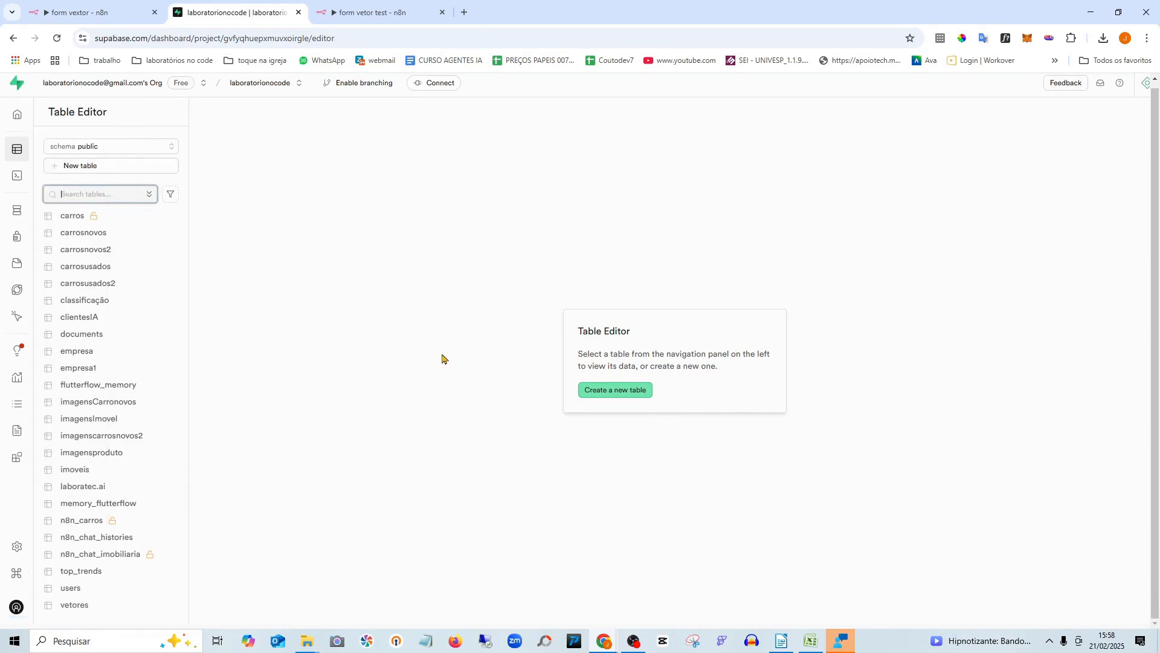
{"action": "mouse_move", "coordinate": [61, 180]}
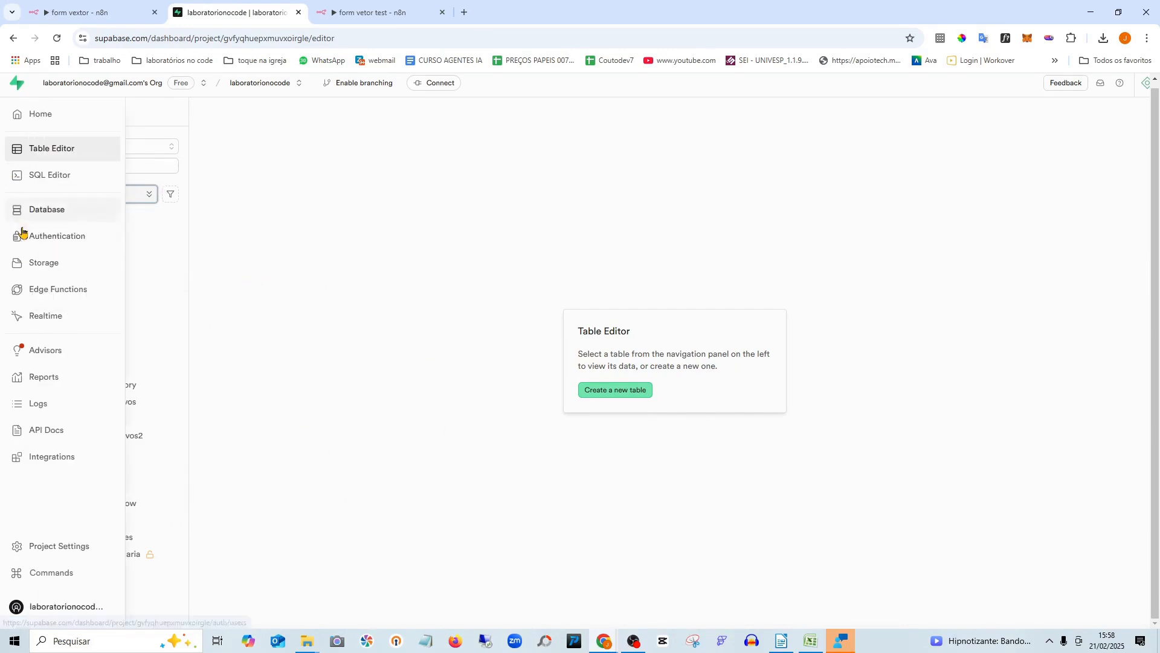
{"action": "left_click", "coordinate": [61, 180]}
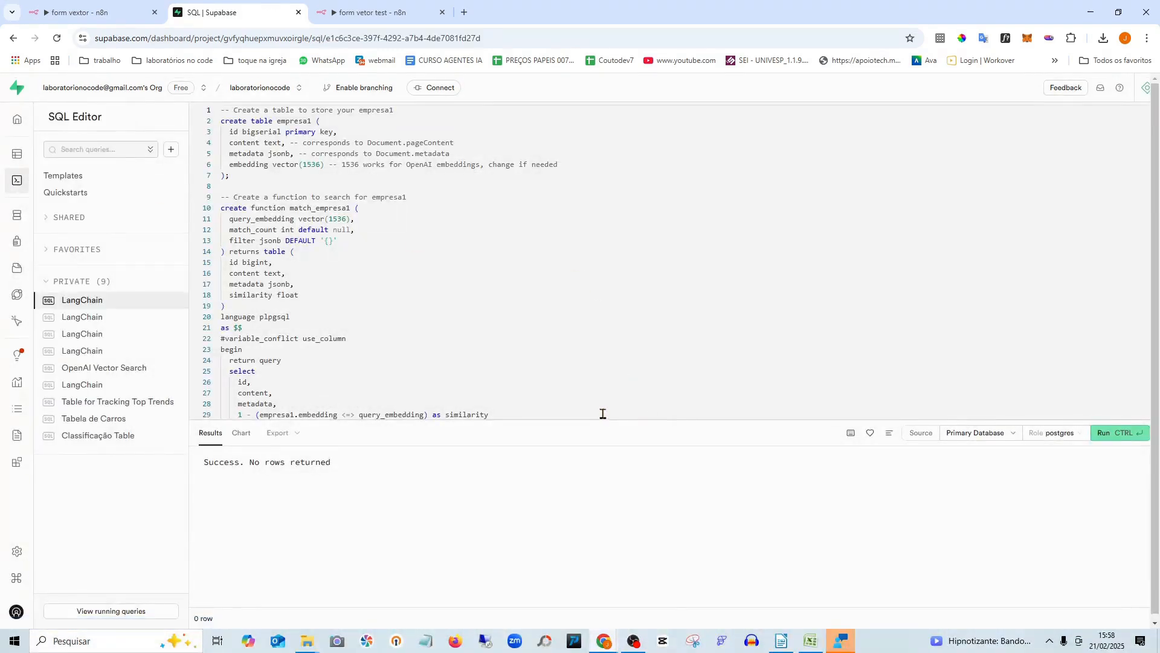
{"action": "left_click", "coordinate": [67, 196]}
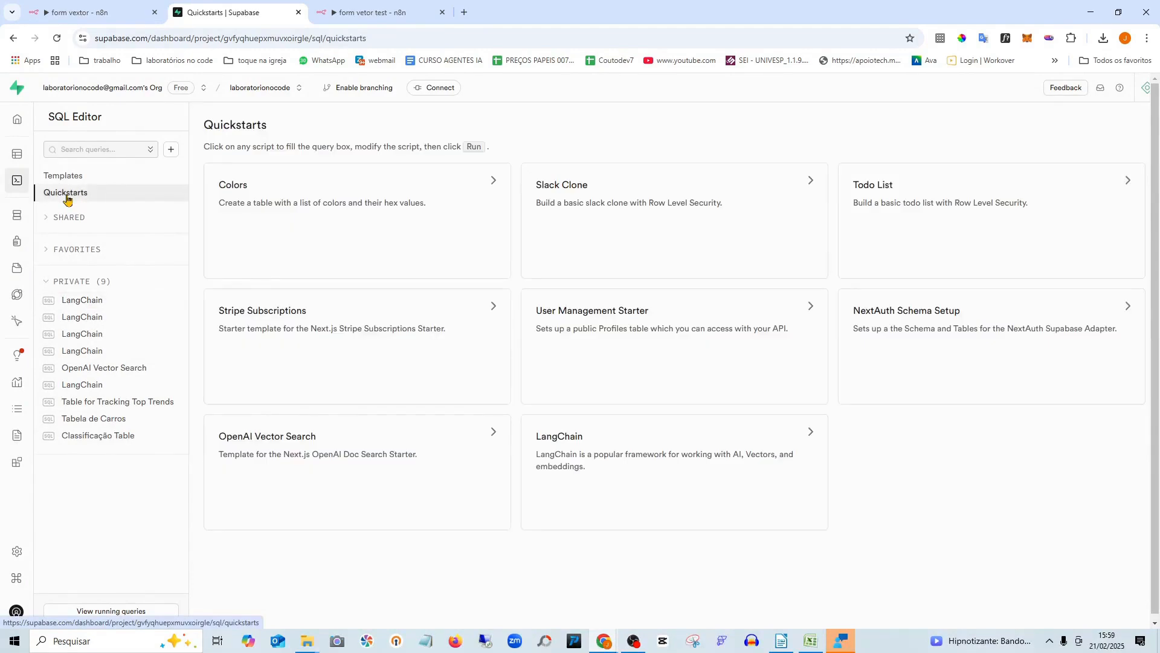
{"action": "left_click", "coordinate": [631, 445]}
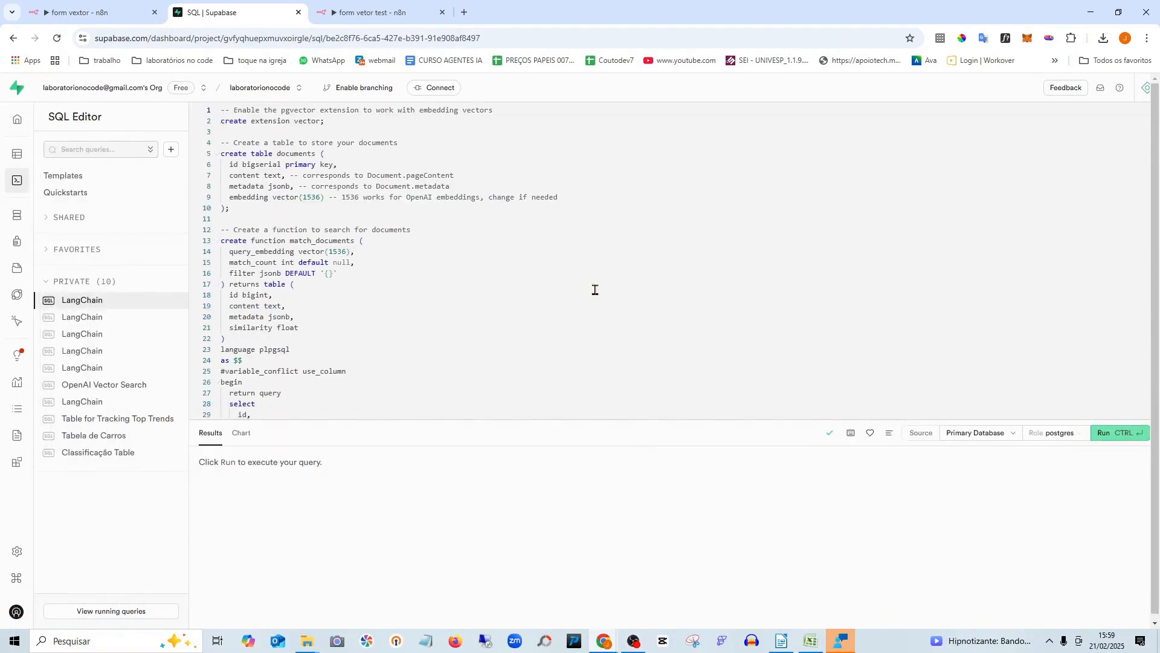
{"action": "scroll", "coordinate": [419, 354], "scroll_direction": "down", "scroll_amount": 3}
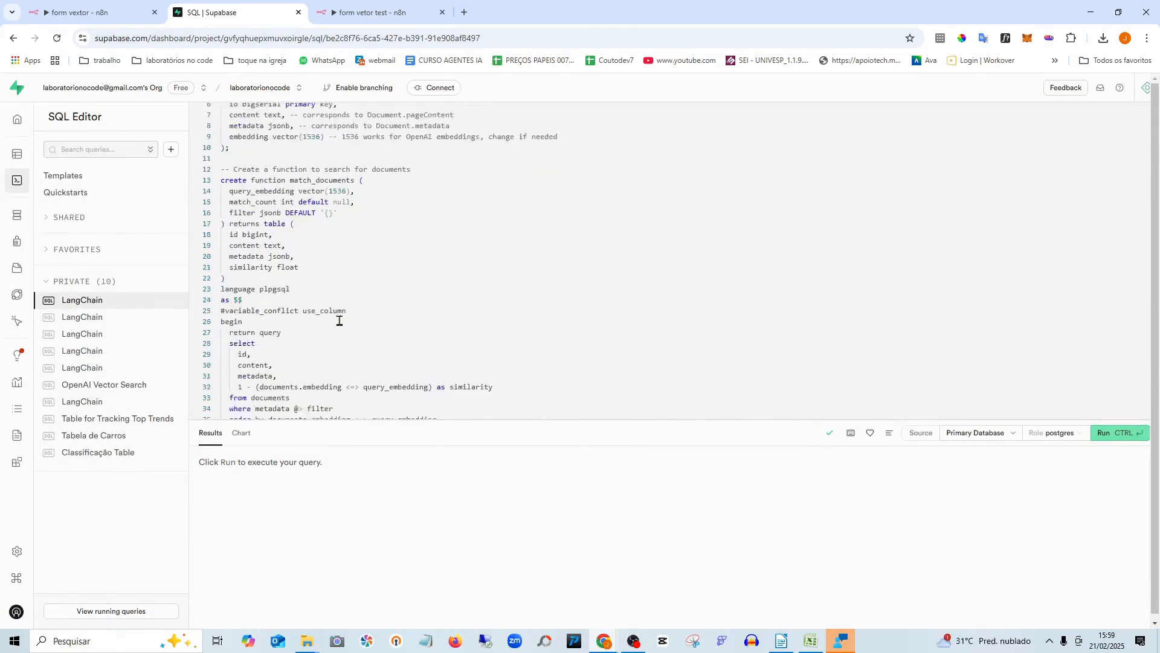
{"action": "scroll", "coordinate": [330, 311], "scroll_direction": "up", "scroll_amount": 3}
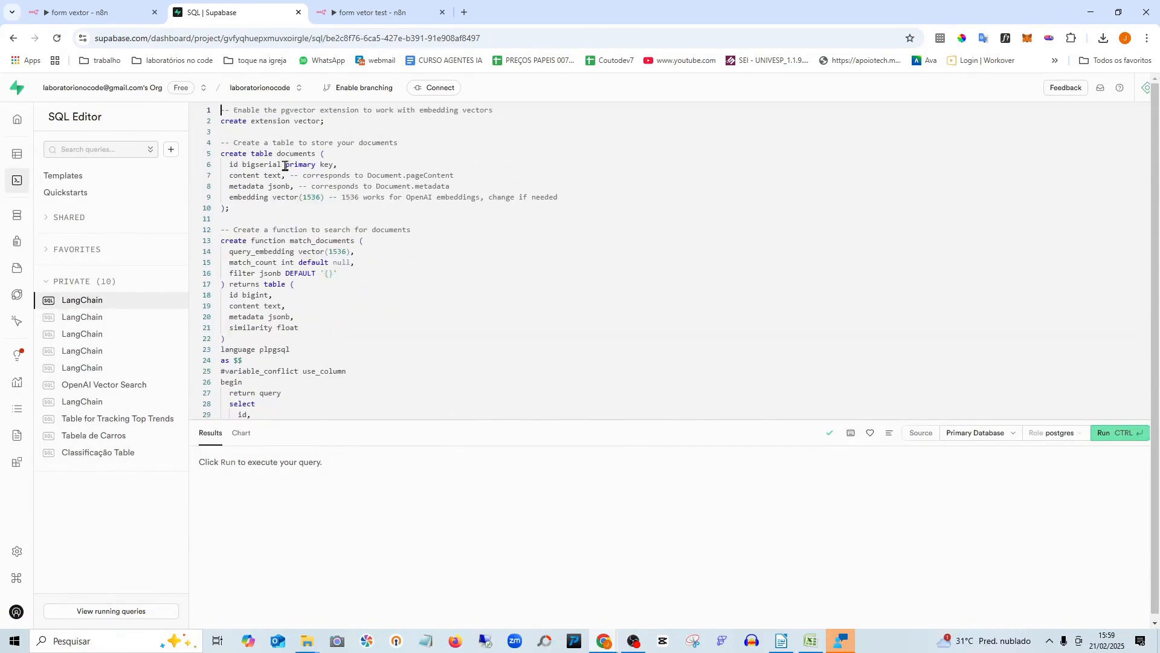
{"action": "left_click_drag", "start_coordinate": [315, 154], "coordinate": [277, 155]}
{"action": "triple_click", "coordinate": [292, 153]}
{"action": "double_click", "coordinate": [292, 152]}
{"action": "type", "text": "empresa1"}
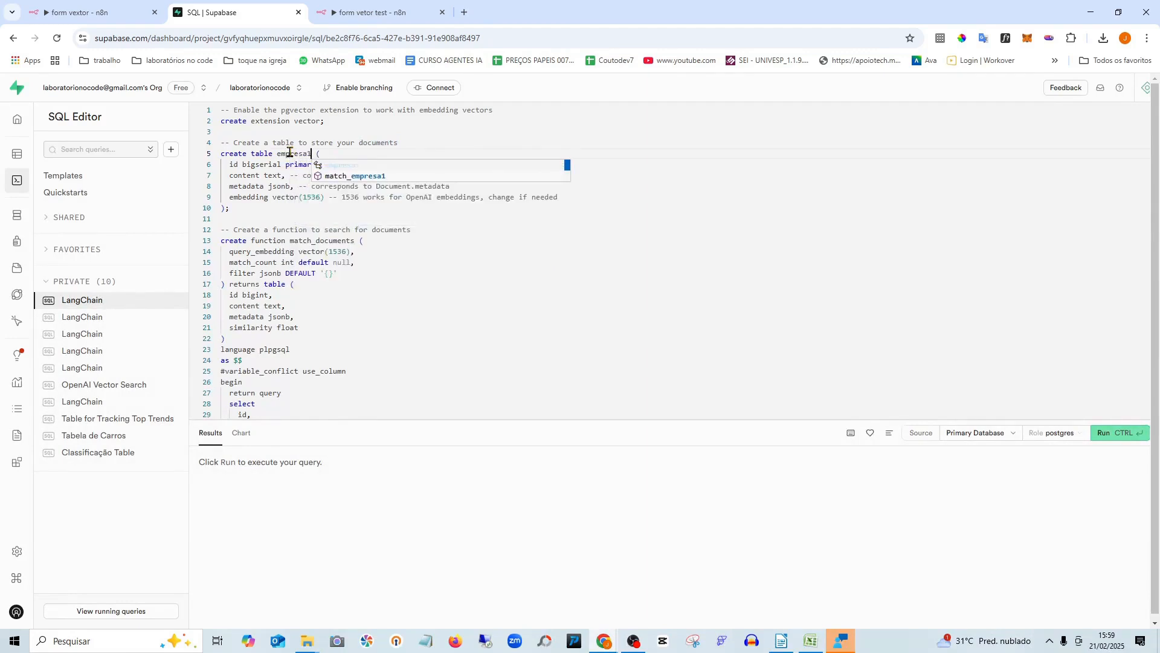
{"action": "key", "text": "BackSpace"}
{"action": "type", "text": "2"}
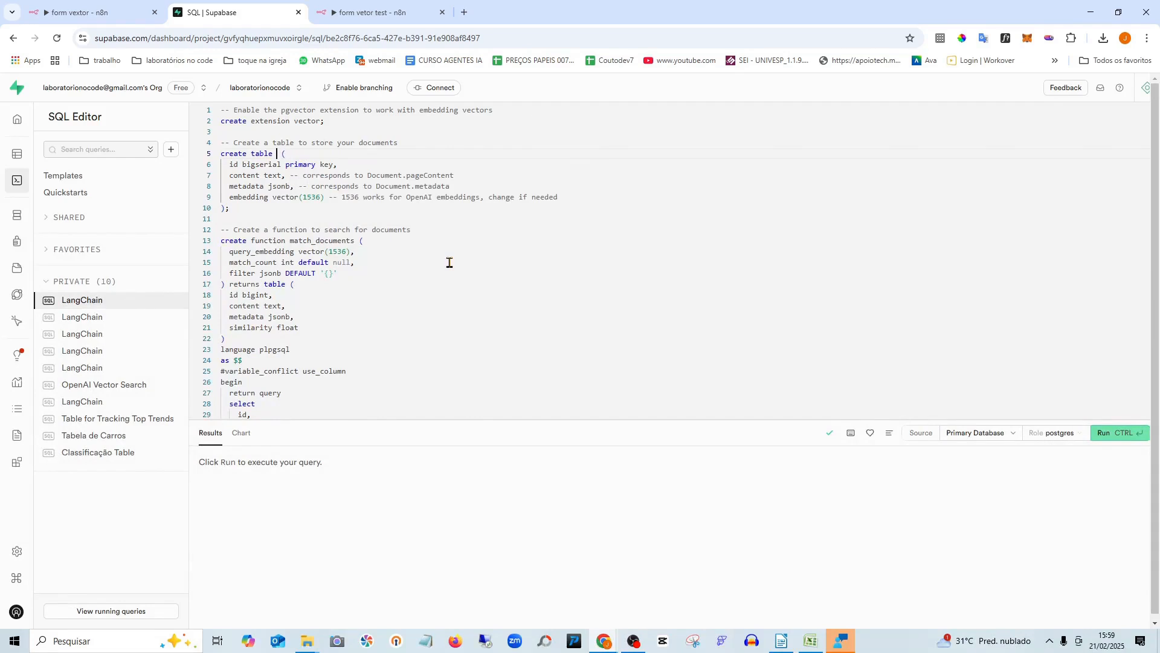
{"action": "type", "text": "d"}
{"action": "type", "text": "ocuments"}
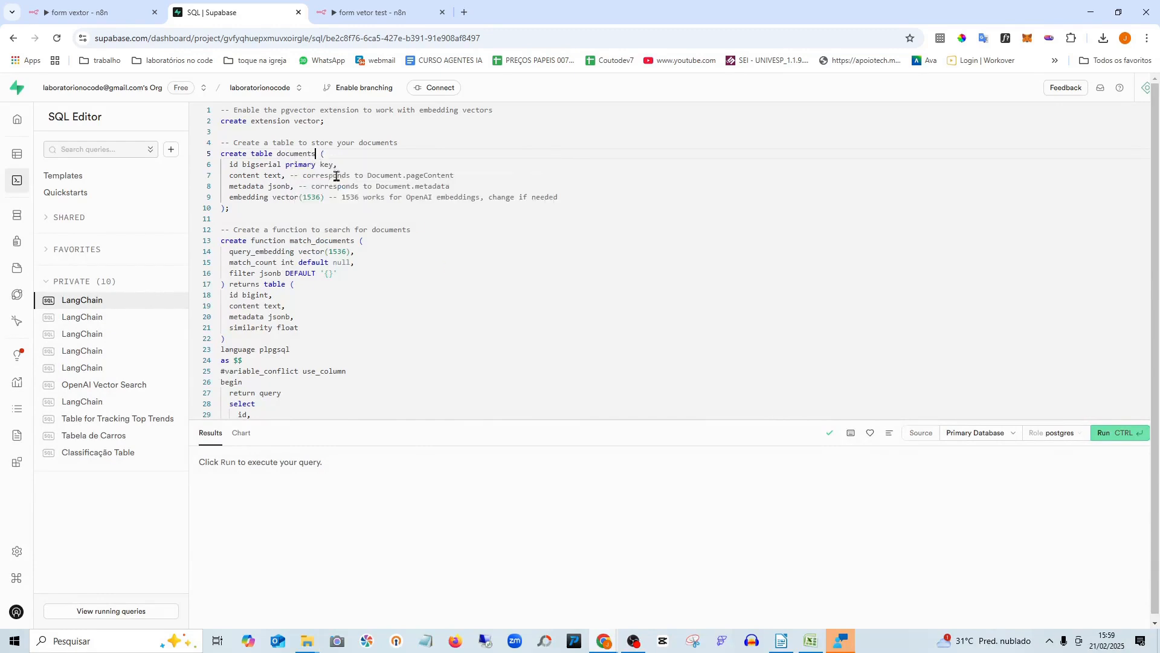
Try to run the complete LangChain script with its default documents table
{"action": "left_click", "coordinate": [336, 178]}
{"action": "left_click", "coordinate": [1105, 434]}
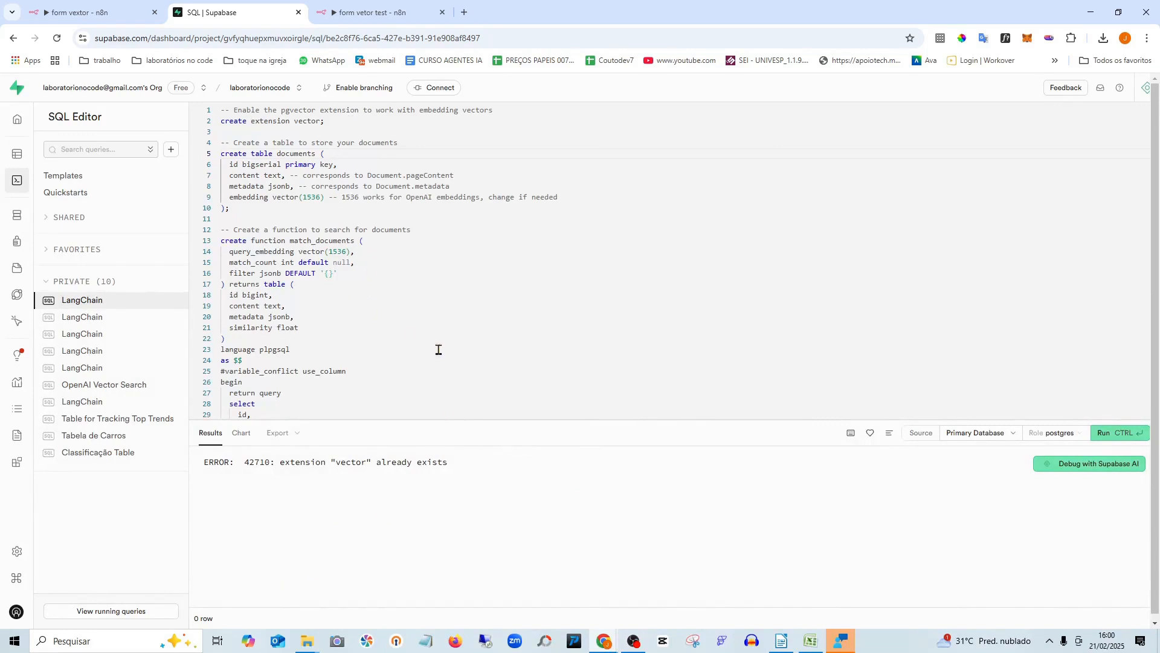
Delete the pgvector extension comment and the create extension statement from the script, and run it again
{"action": "left_click_drag", "start_coordinate": [326, 122], "coordinate": [192, 91]}
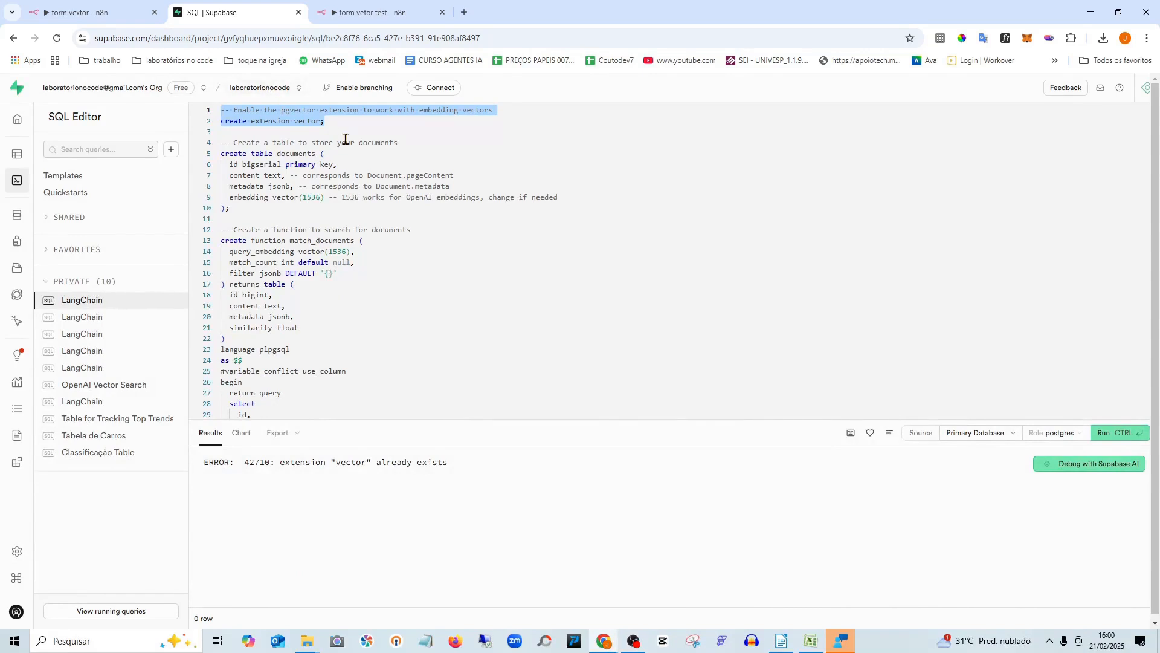
{"action": "key", "text": "Delete"}
{"action": "key", "text": "Delete"}
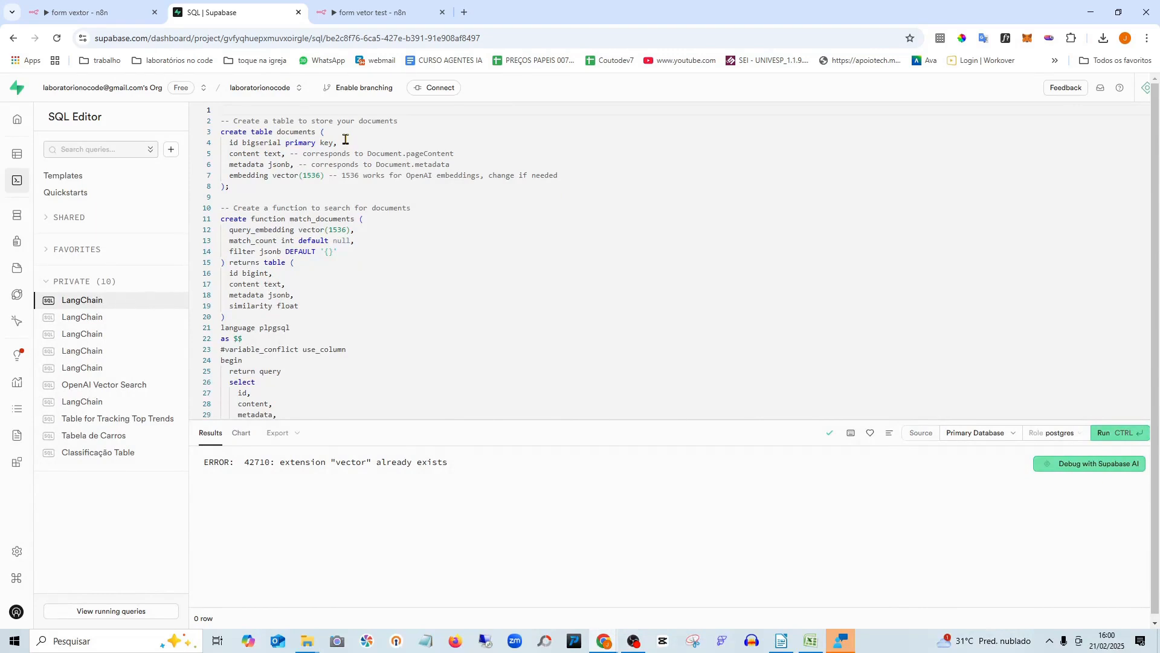
{"action": "scroll", "coordinate": [474, 318], "scroll_direction": "down", "scroll_amount": 2}
{"action": "scroll", "coordinate": [474, 319], "scroll_direction": "up", "scroll_amount": 2}
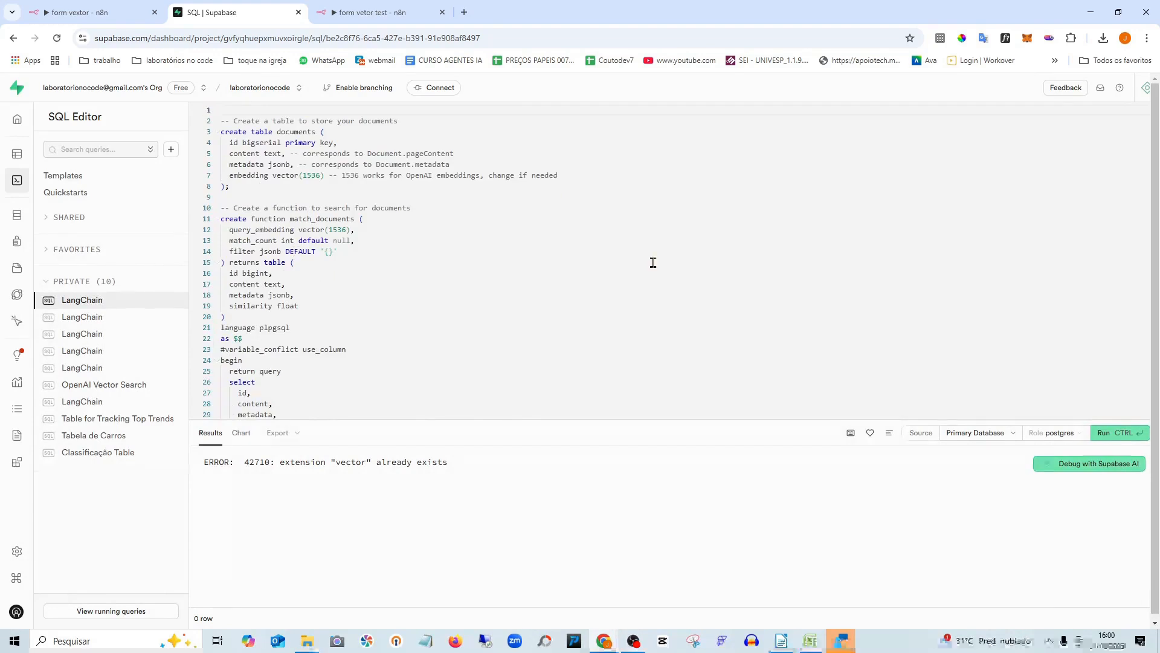
{"action": "left_click", "coordinate": [1103, 436]}
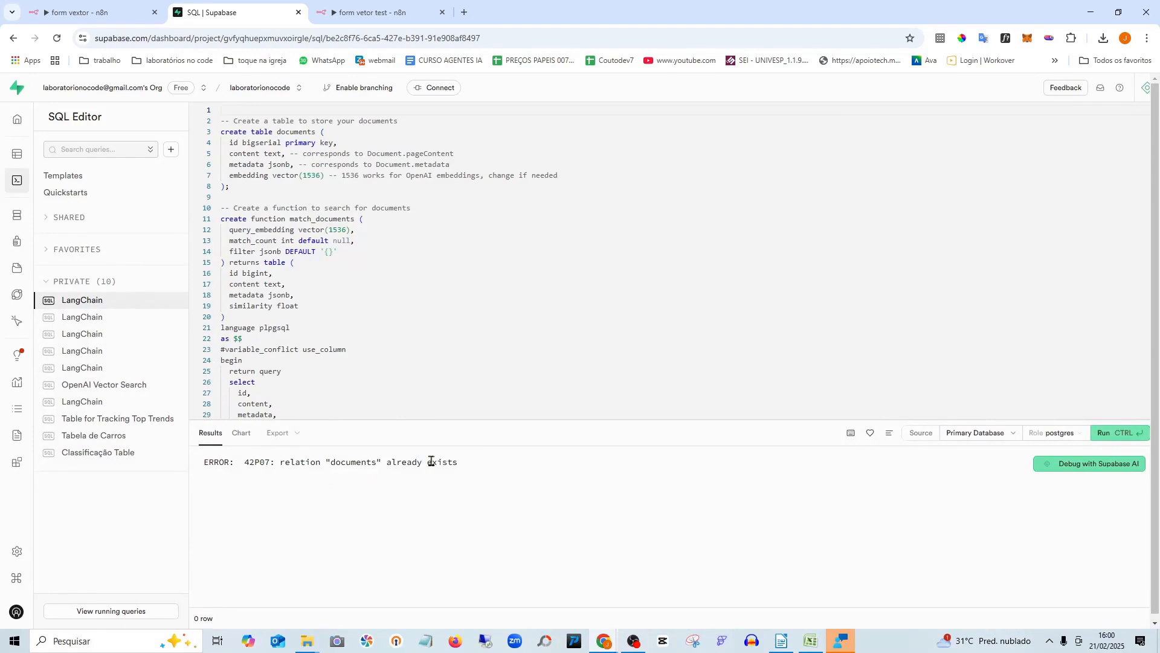
Check the existing tables in the Table Editor for the documents table and return to the LangChain SQL script
{"action": "left_click_drag", "start_coordinate": [481, 462], "coordinate": [330, 461]}
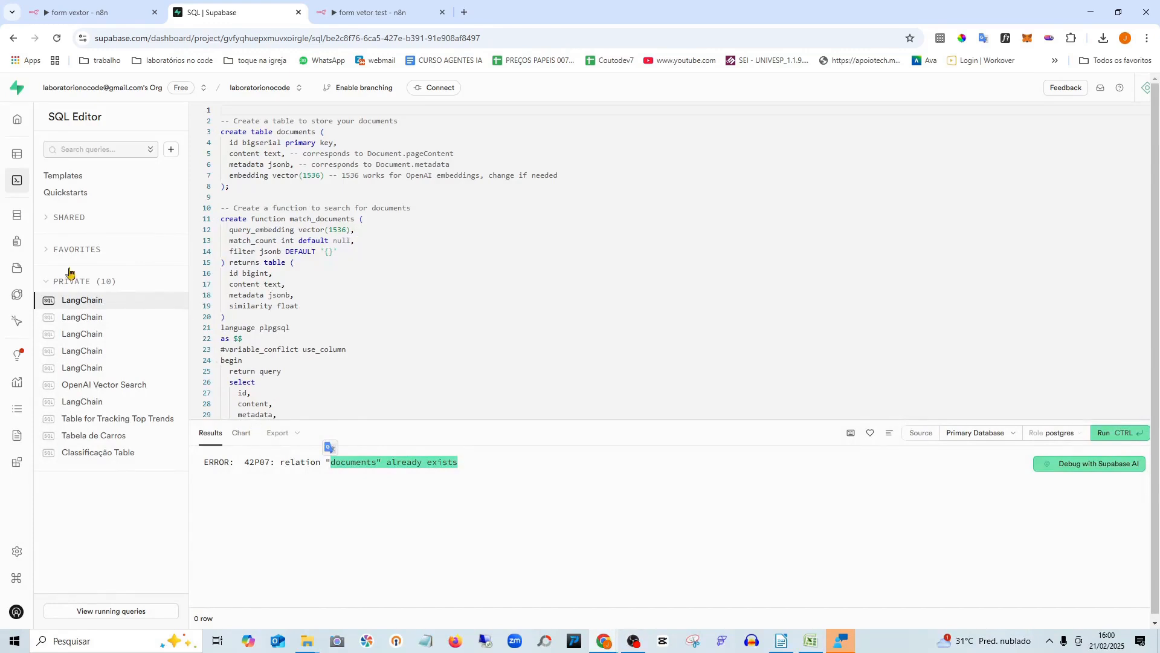
{"action": "left_click", "coordinate": [31, 151]}
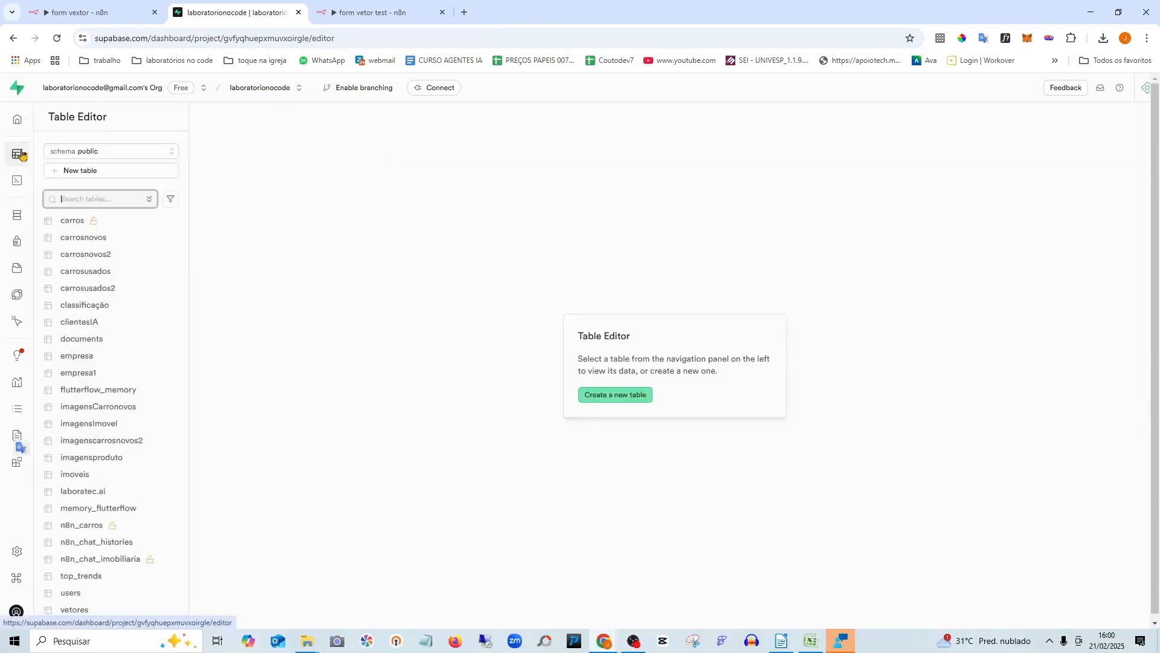
{"action": "scroll", "coordinate": [175, 351], "scroll_direction": "down", "scroll_amount": 2}
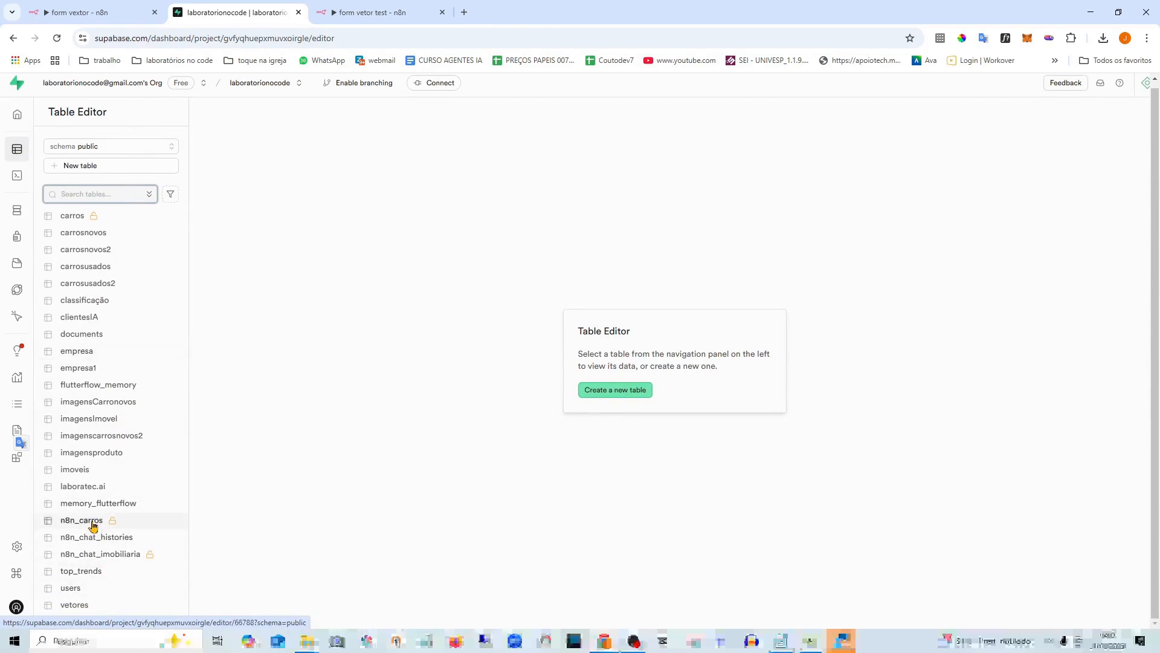
{"action": "scroll", "coordinate": [81, 333], "scroll_direction": "up", "scroll_amount": 1}
{"action": "mouse_move", "coordinate": [20, 178]}
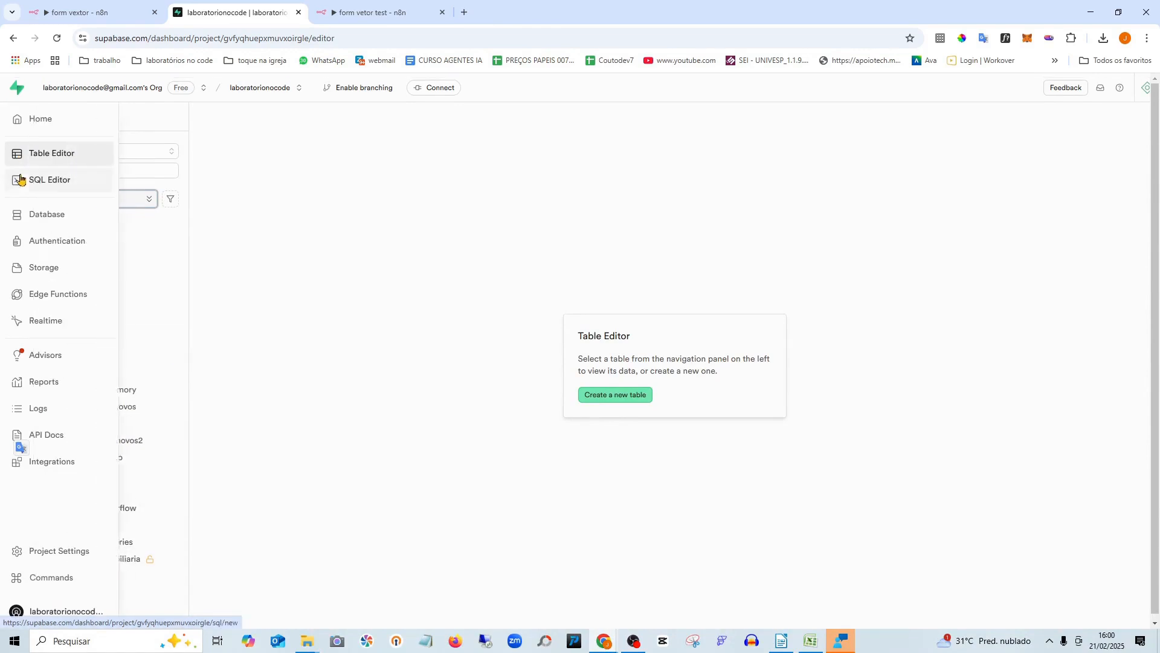
{"action": "left_click", "coordinate": [61, 191]}
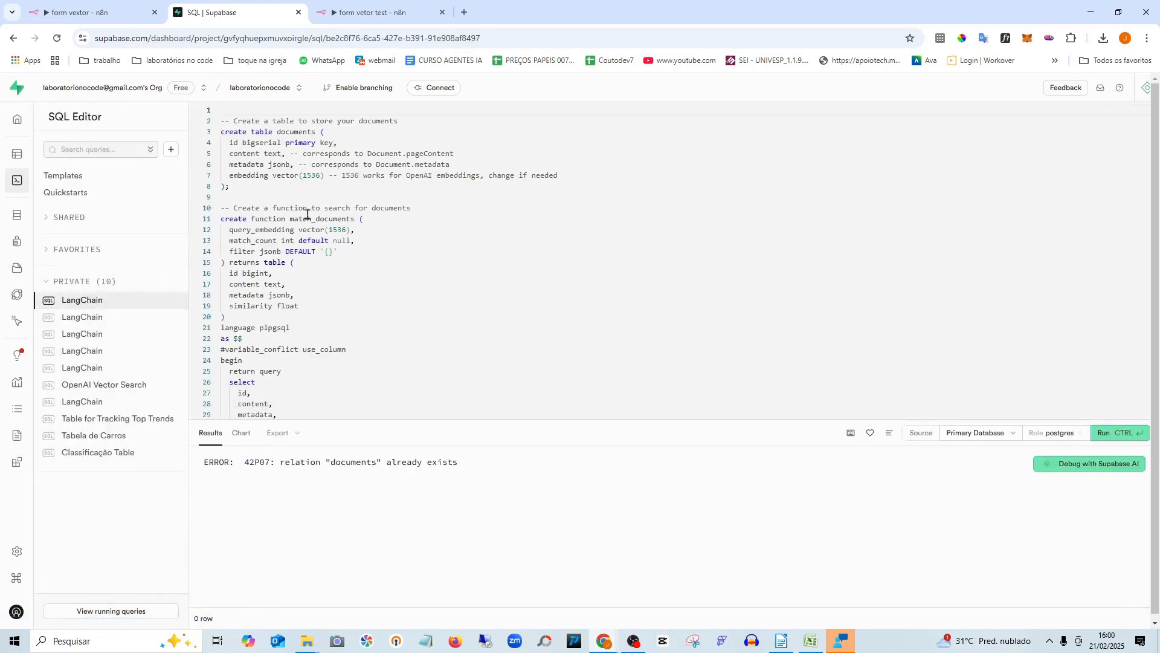
Rename the table in the create table statement to docs
{"action": "left_click", "coordinate": [302, 132]}
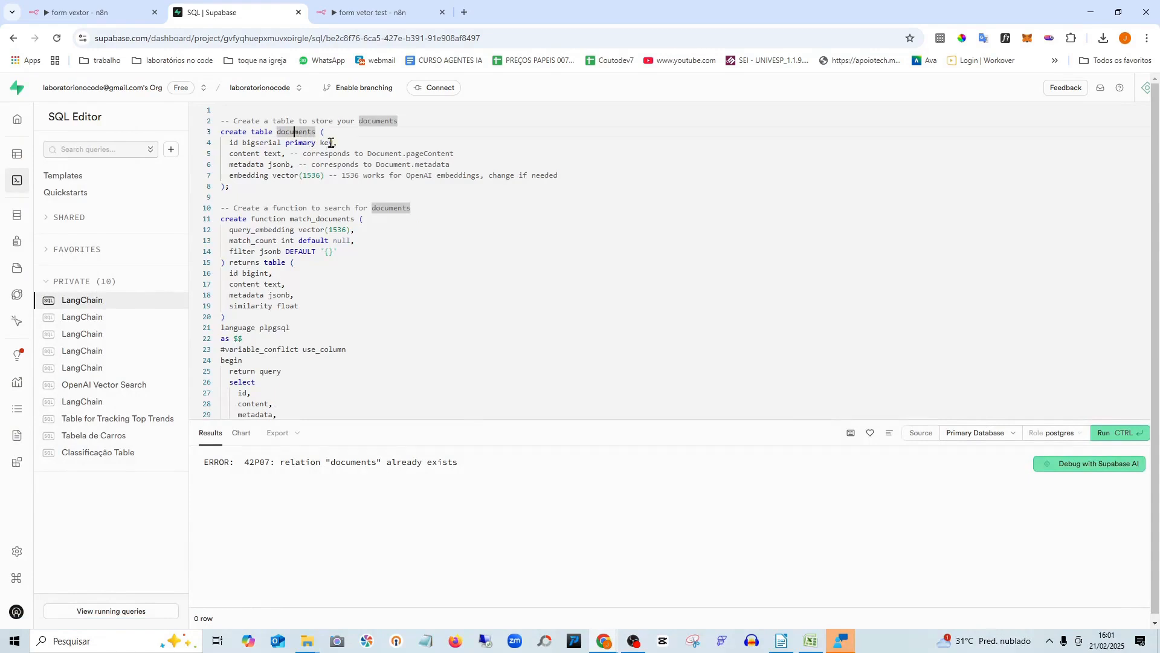
{"action": "key", "text": "BackSpace"}
{"action": "key", "text": "BackSpace"}
{"action": "key", "text": "BackSpace"}
{"action": "key", "text": "BackSpace"}
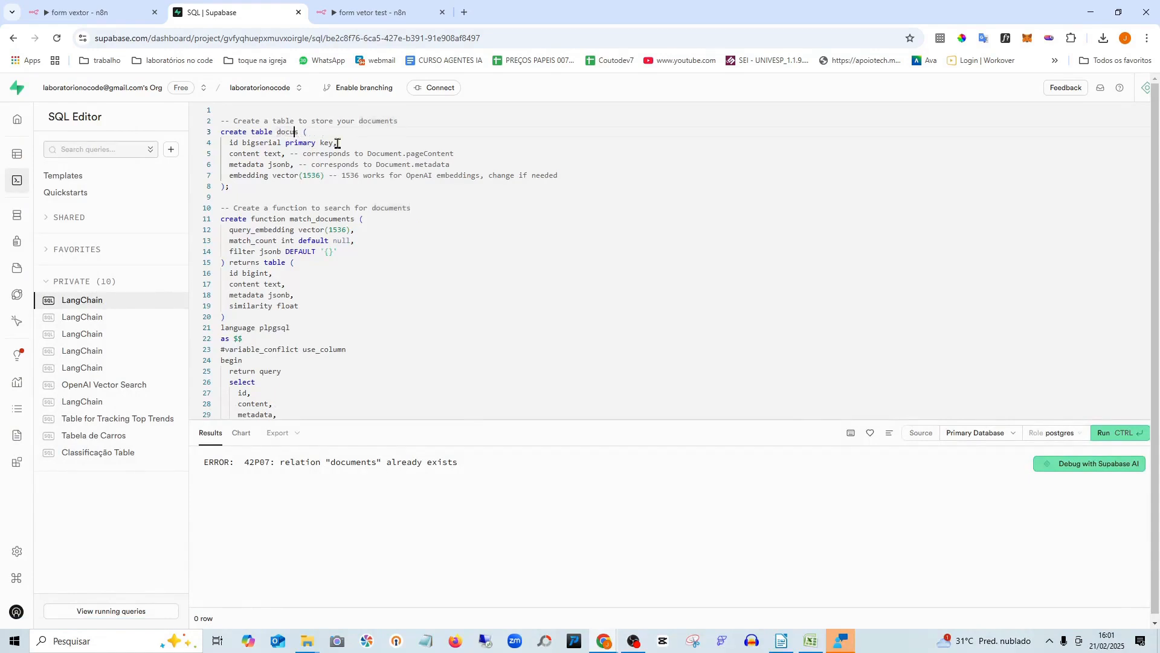
Rename the search function in the create function statement to match_docs
{"action": "left_click", "coordinate": [348, 221]}
{"action": "key", "text": "BackSpace"}
{"action": "key", "text": "BackSpace"}
{"action": "scroll", "coordinate": [320, 328], "scroll_direction": "down", "scroll_amount": 3}
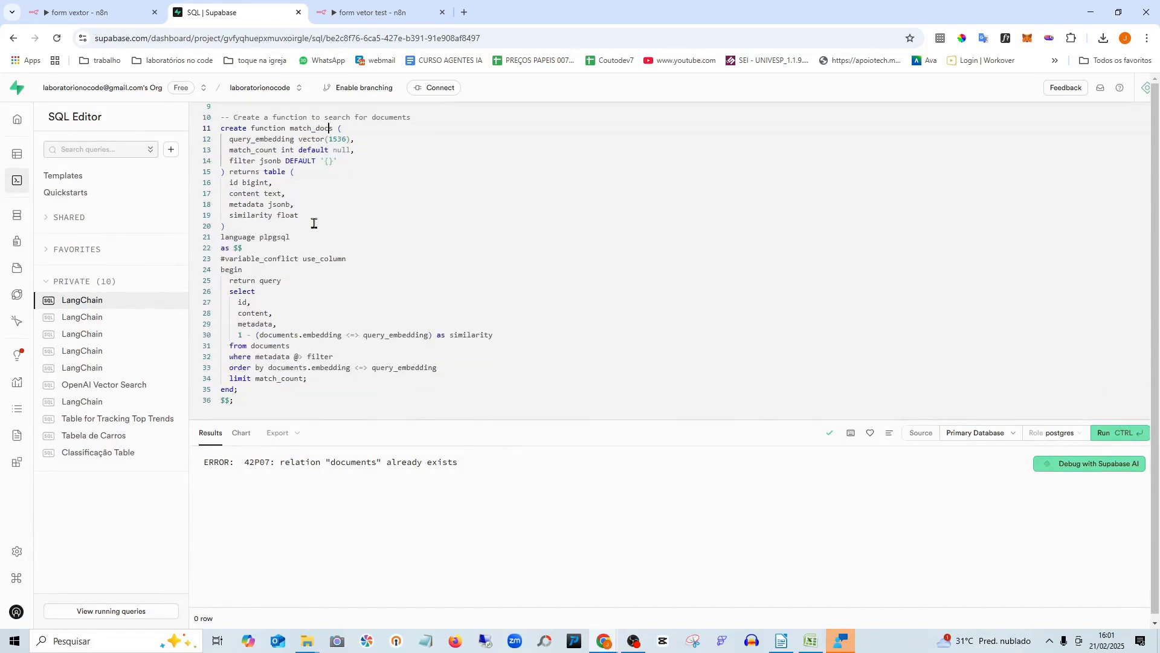
{"action": "scroll", "coordinate": [314, 223], "scroll_direction": "up", "scroll_amount": 3}
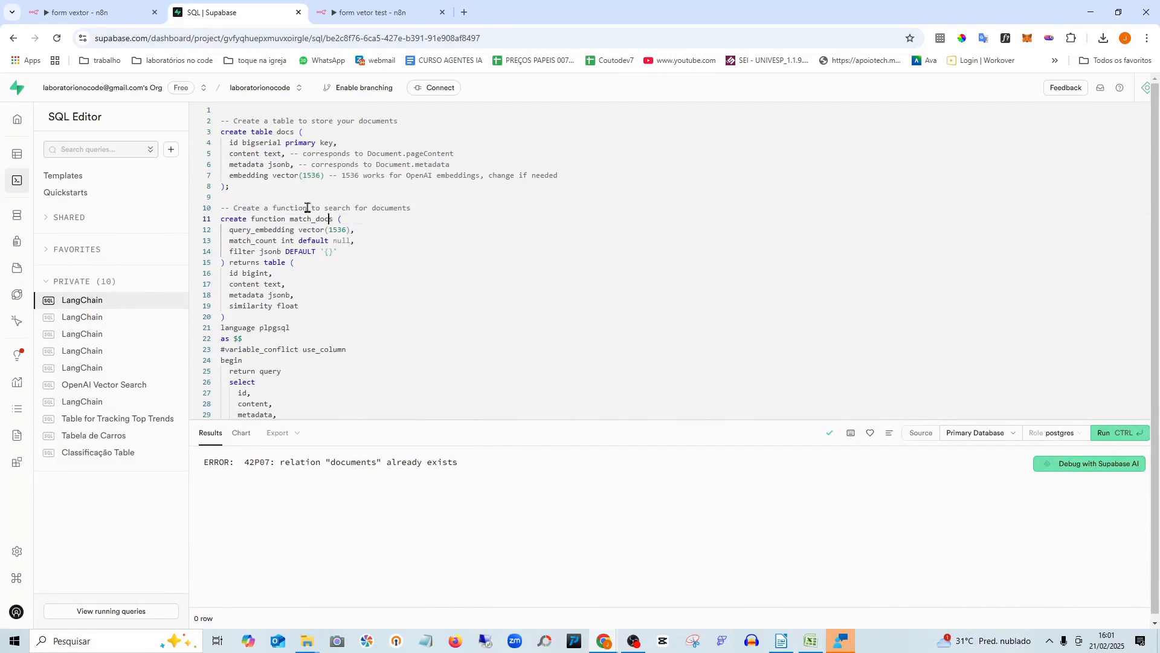
Change the table reference in the function's similarity calculation to docs.embedding
{"action": "double_click", "coordinate": [284, 131]}
{"action": "scroll", "coordinate": [306, 348], "scroll_direction": "down", "scroll_amount": 3}
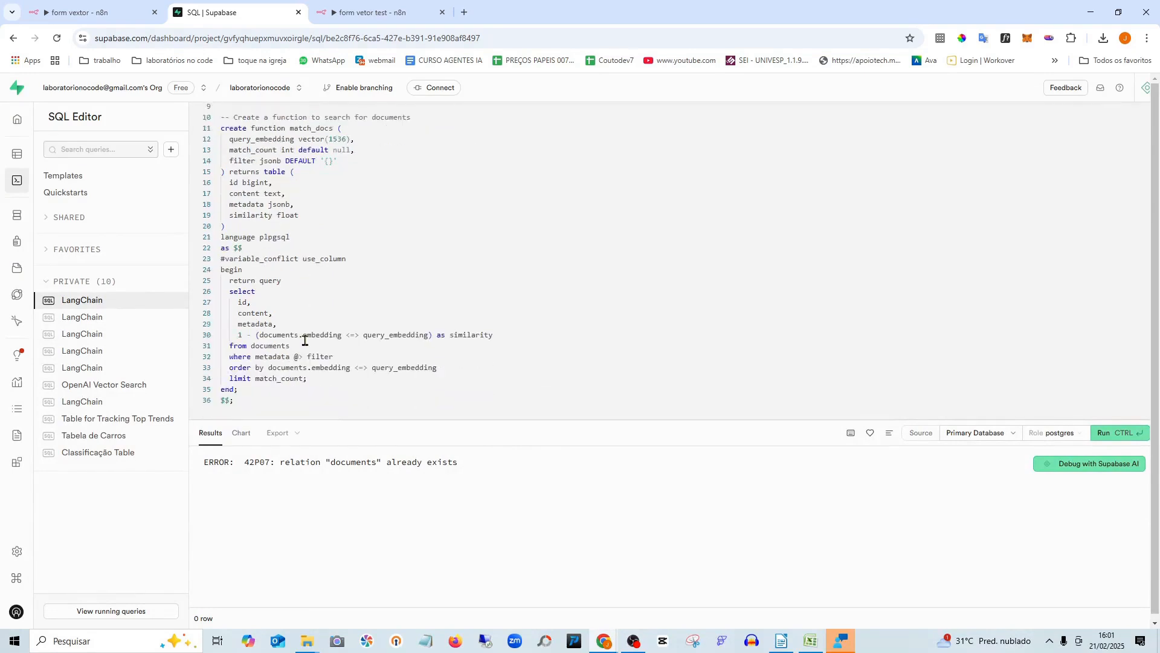
{"action": "double_click", "coordinate": [286, 336]}
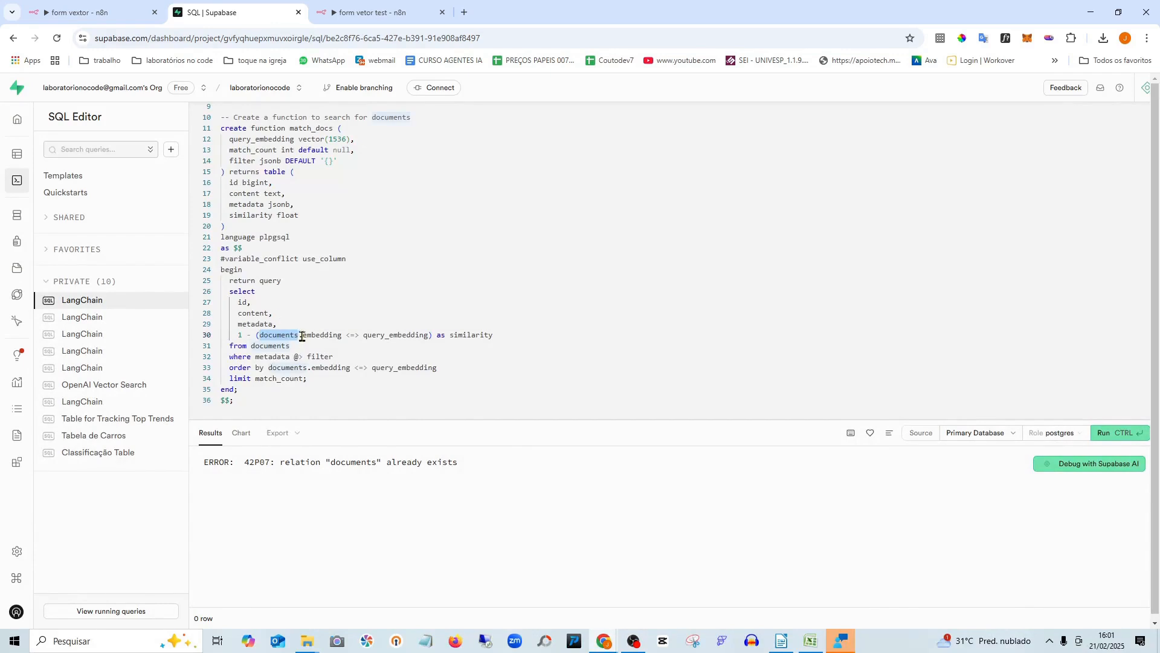
{"action": "left_click", "coordinate": [291, 334]}
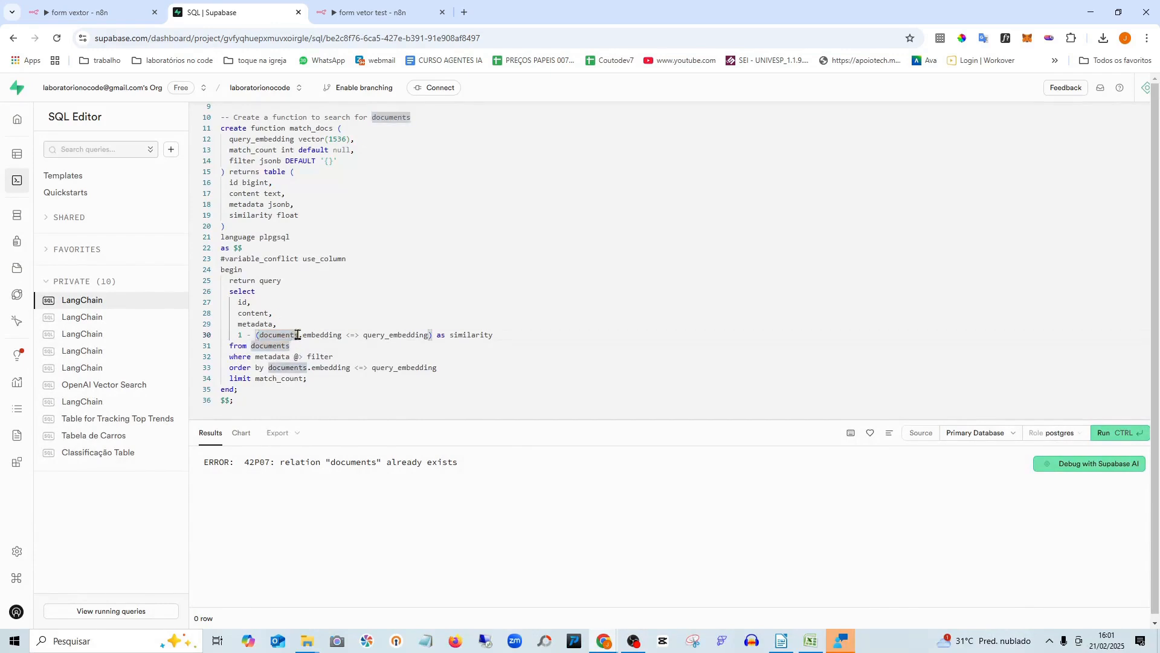
{"action": "double_click", "coordinate": [297, 334]}
{"action": "left_click", "coordinate": [298, 334]}
{"action": "left_click", "coordinate": [293, 343]}
{"action": "left_click", "coordinate": [539, 356]}
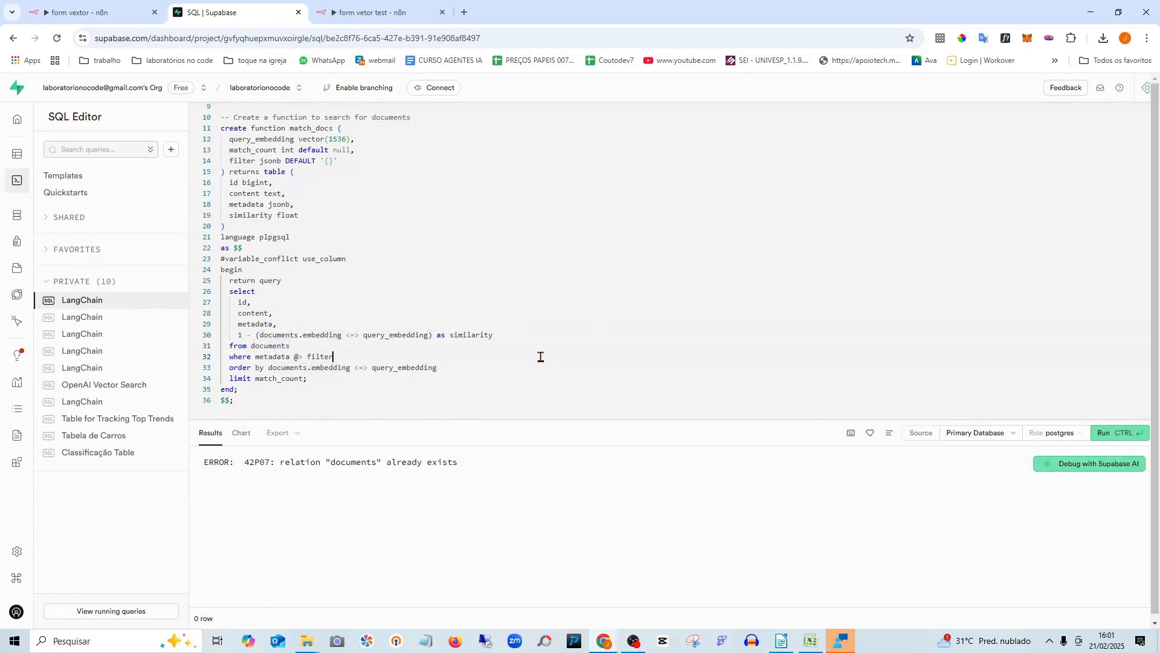
{"action": "left_click", "coordinate": [290, 335]}
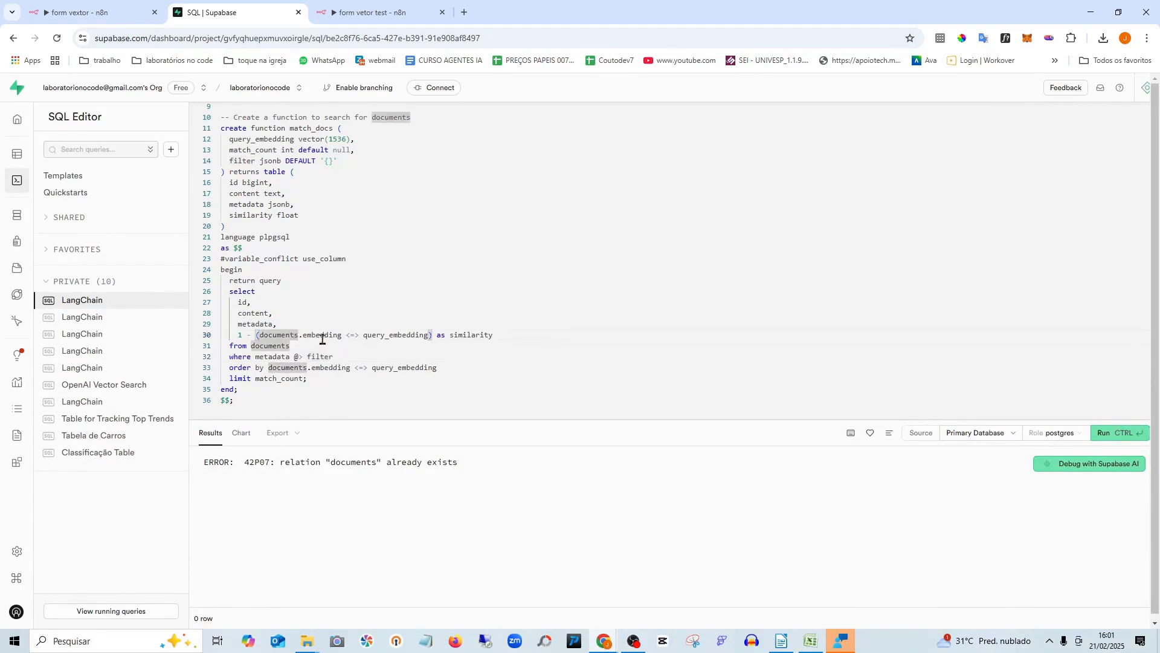
{"action": "key", "text": "BackSpace"}
{"action": "key", "text": "BackSpace"}
{"action": "key", "text": "BackSpace"}
{"action": "key", "text": "BackSpace"}
{"action": "key", "text": "BackSpace"}
{"action": "key", "text": "BackSpace"}
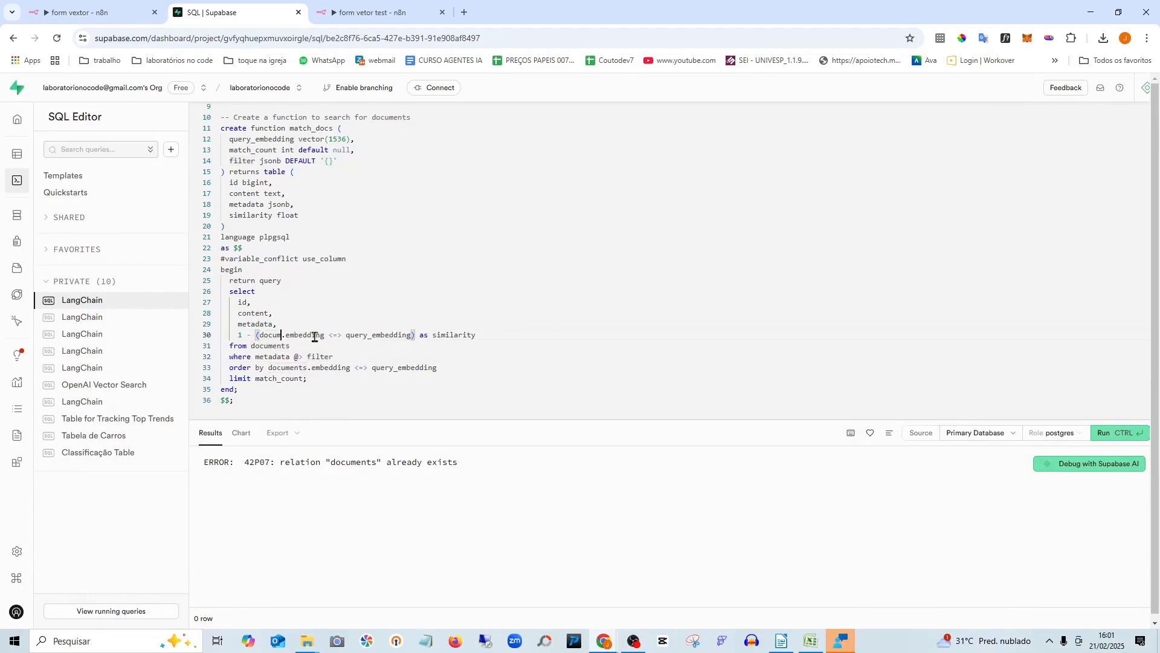
{"action": "type", "text": "s"}
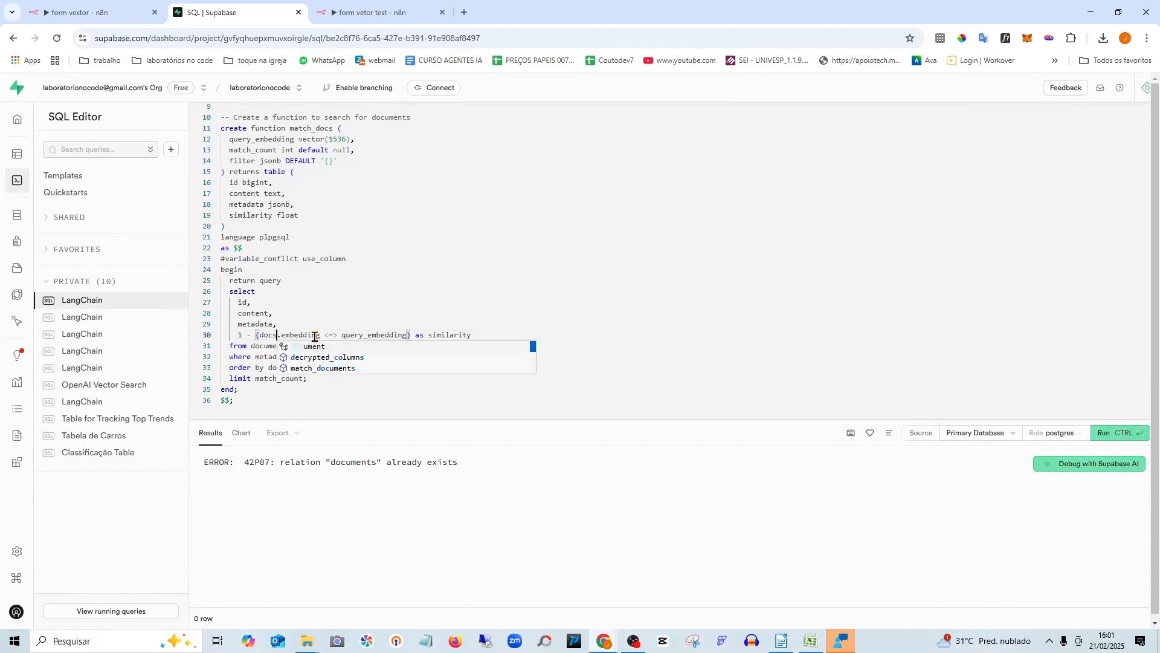
{"action": "left_click", "coordinate": [676, 301]}
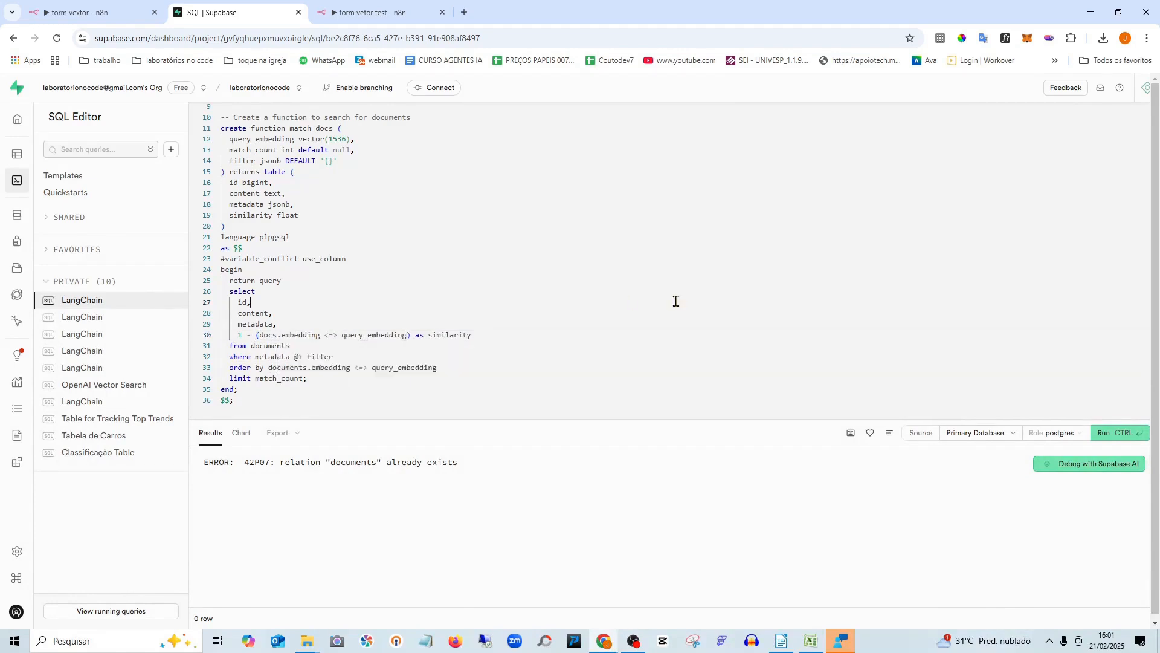
Change the table reference in the function's order by clause to docs.embedding
{"action": "double_click", "coordinate": [294, 368]}
{"action": "left_click", "coordinate": [304, 367]}
{"action": "key", "text": "BackSpace"}
{"action": "key", "text": "BackSpace"}
{"action": "key", "text": "BackSpace"}
{"action": "key", "text": "BackSpace"}
{"action": "key", "text": "BackSpace"}
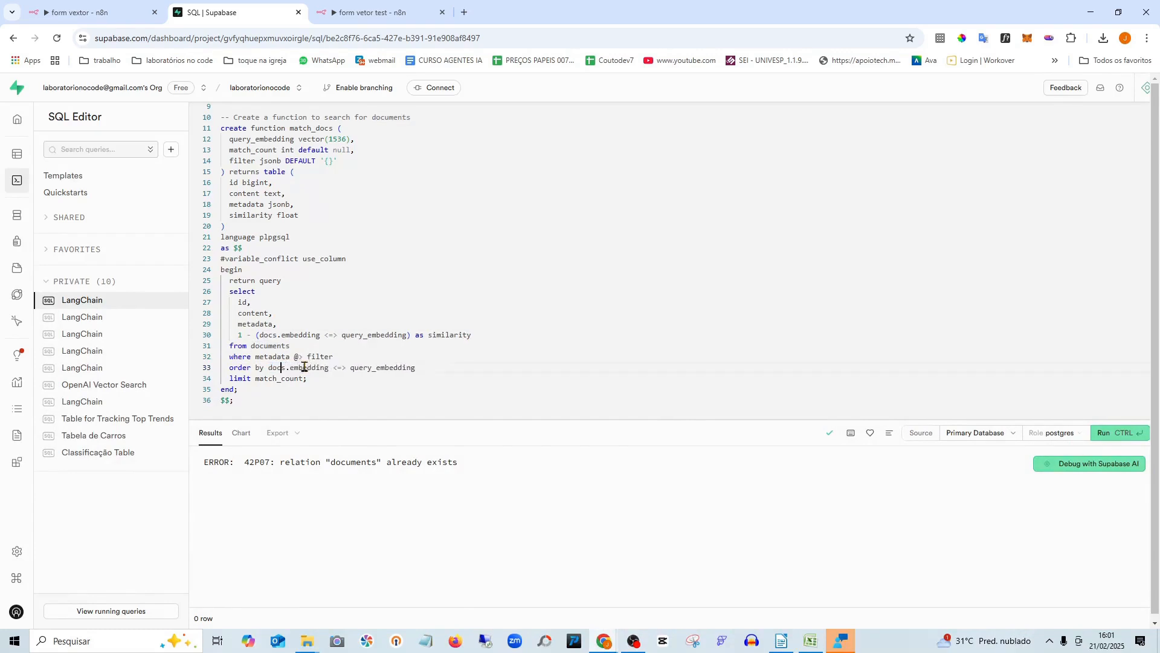
Run the edited SQL script to create the docs table and the match_docs function
{"action": "left_click", "coordinate": [606, 363]}
{"action": "scroll", "coordinate": [821, 388], "scroll_direction": "down", "scroll_amount": 1}
{"action": "scroll", "coordinate": [821, 388], "scroll_direction": "down", "scroll_amount": 2}
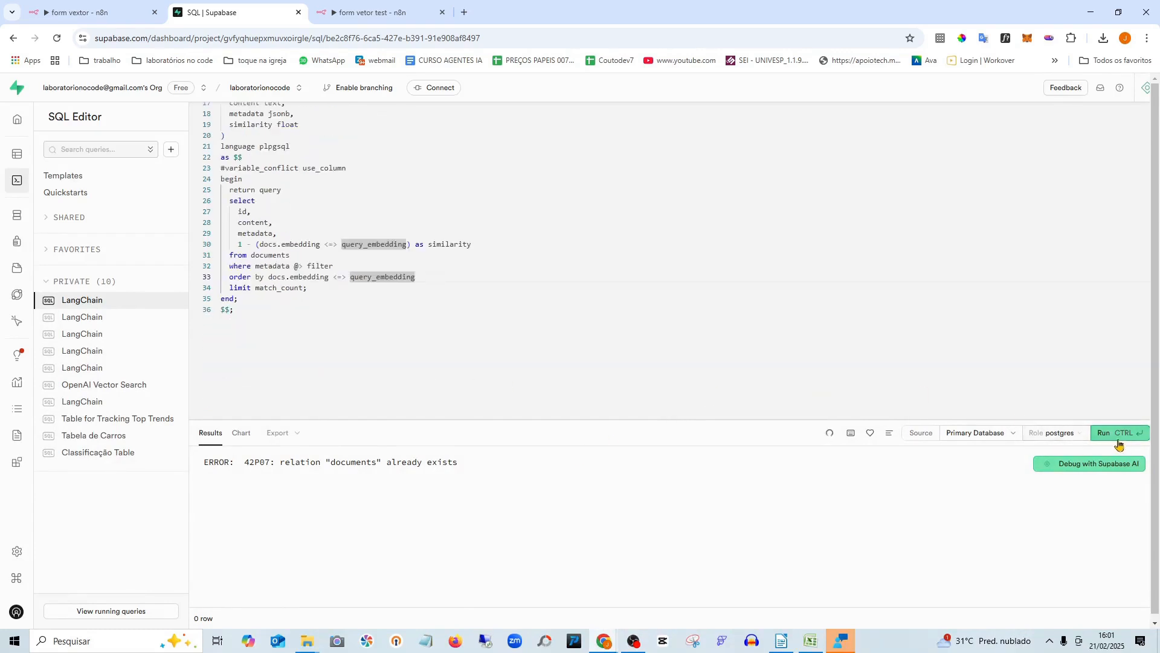
{"action": "left_click", "coordinate": [1114, 432]}
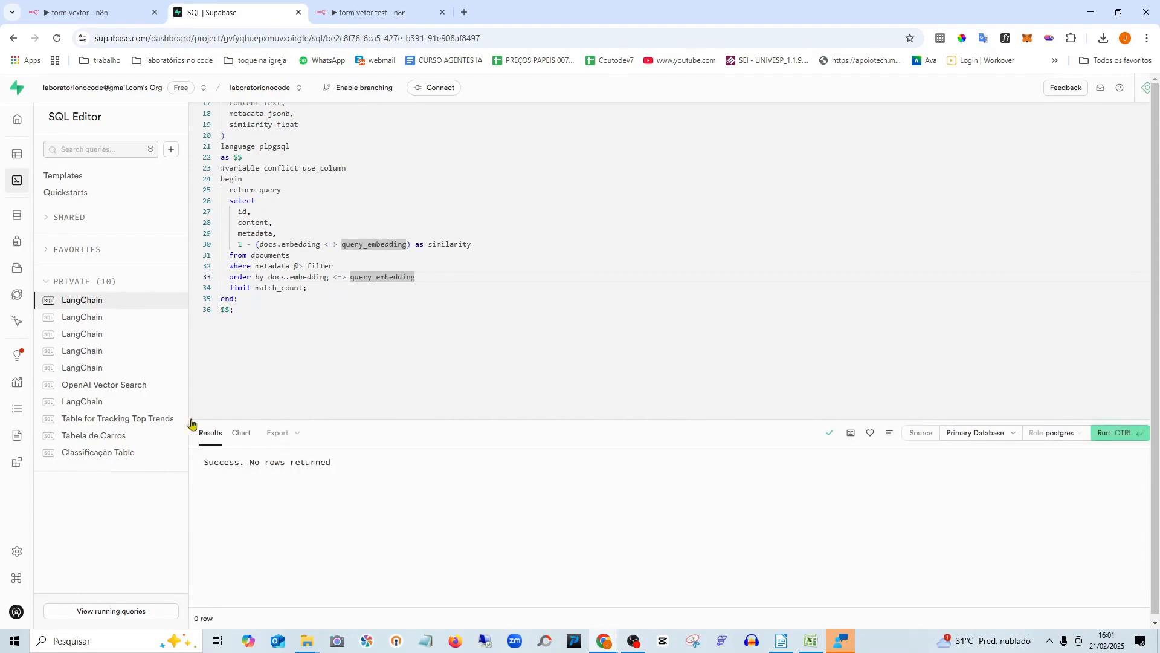
Open the new docs table in the Table Editor and enable Row Level Security for it
{"action": "mouse_move", "coordinate": [18, 181]}
{"action": "left_click", "coordinate": [39, 154]}
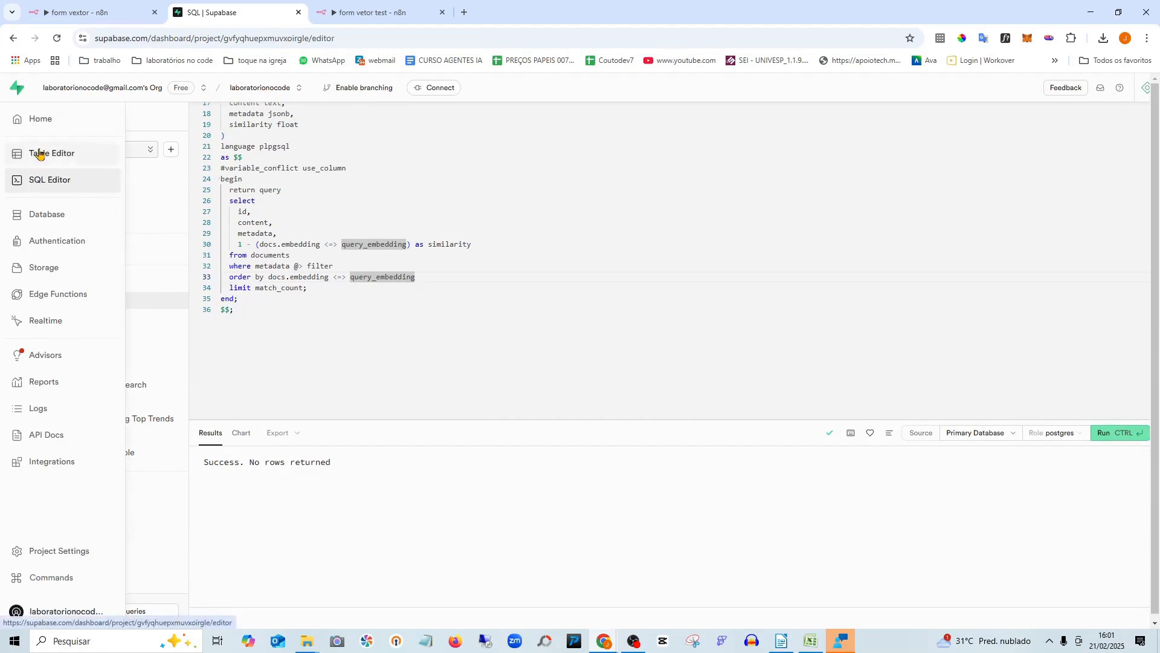
{"action": "scroll", "coordinate": [148, 334], "scroll_direction": "down", "scroll_amount": 1}
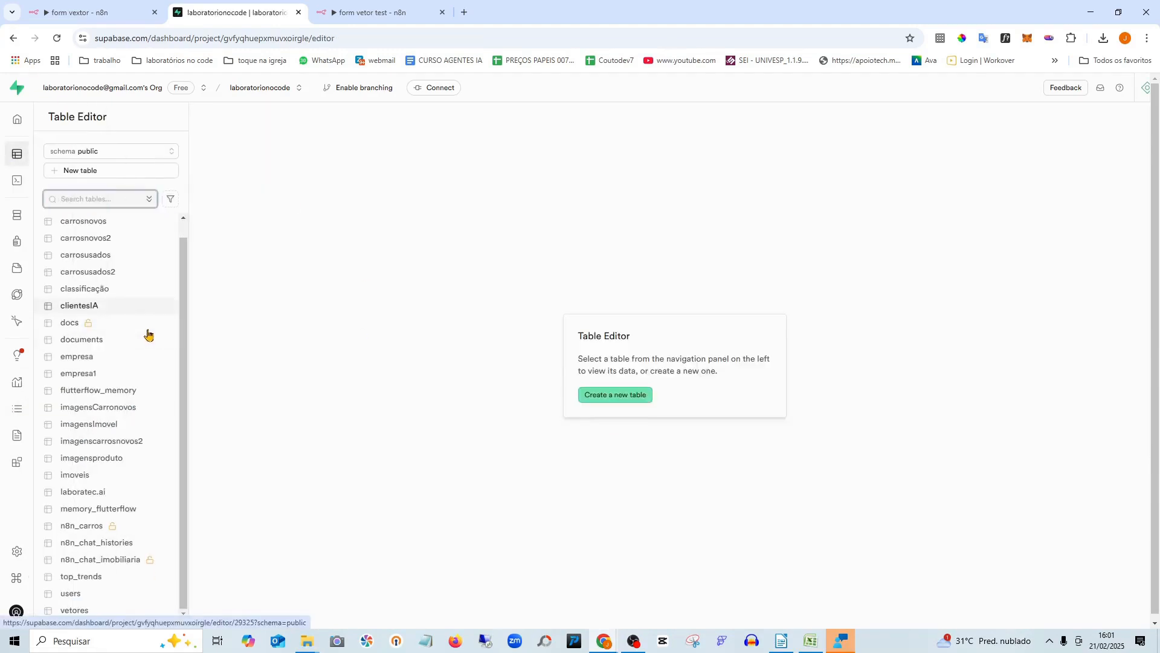
{"action": "scroll", "coordinate": [122, 372], "scroll_direction": "up", "scroll_amount": 1}
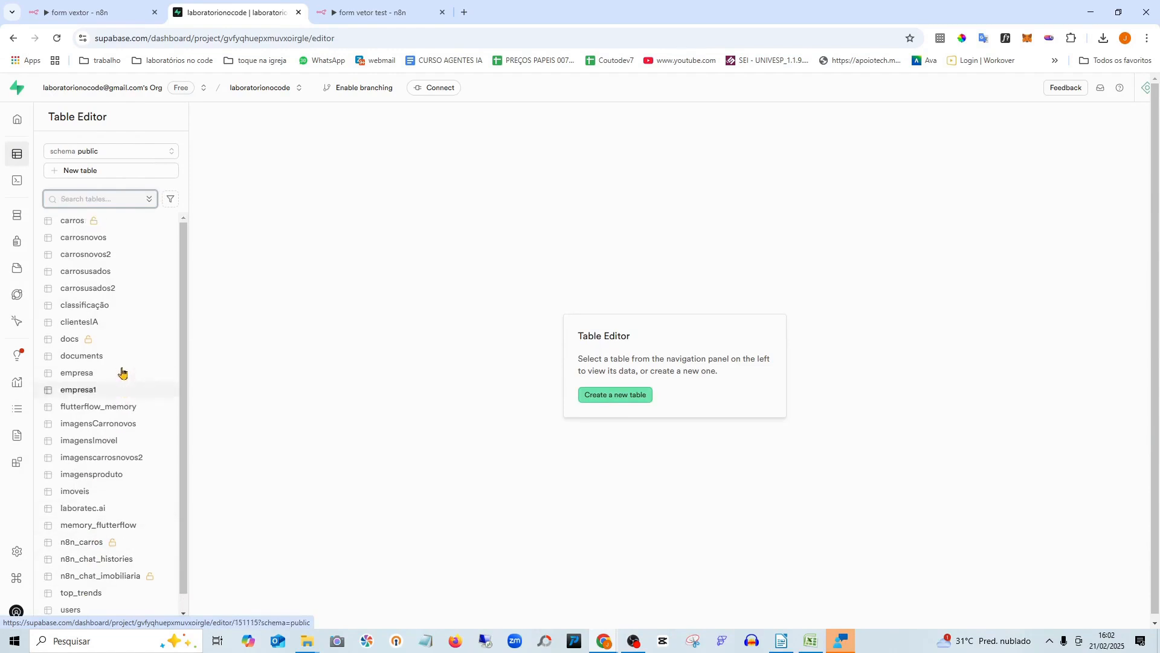
{"action": "scroll", "coordinate": [122, 373], "scroll_direction": "down", "scroll_amount": 1}
{"action": "left_click", "coordinate": [67, 327]}
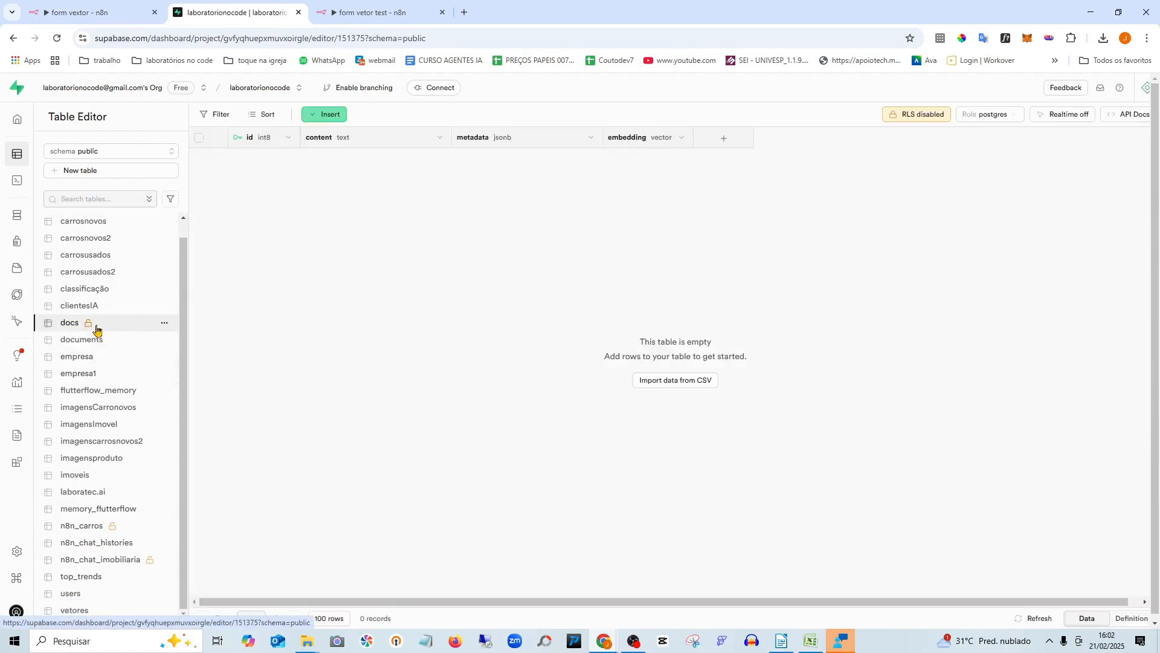
{"action": "left_click", "coordinate": [914, 115]}
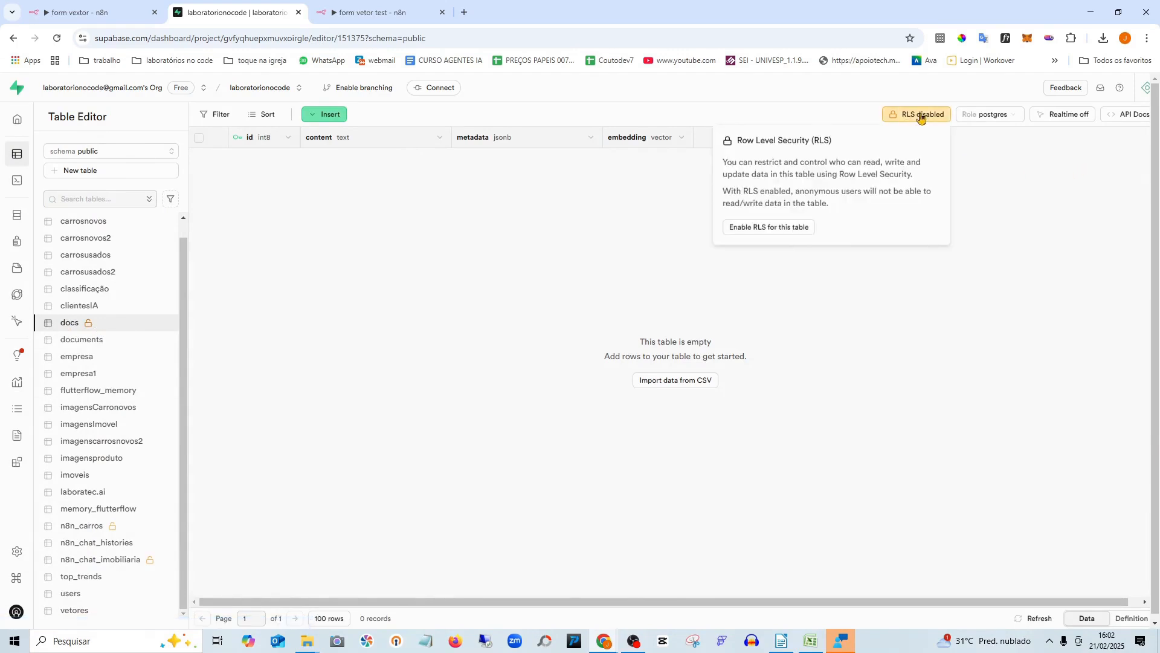
{"action": "left_click", "coordinate": [769, 229]}
{"action": "left_click", "coordinate": [626, 382]}
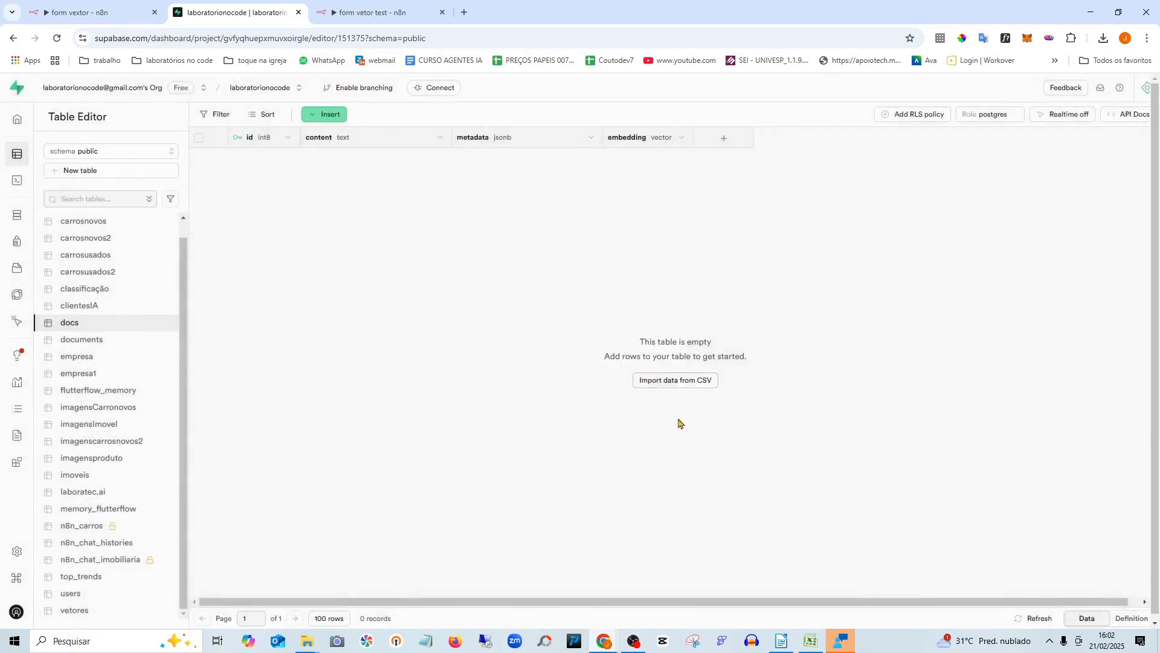
Start a new Row Level Security policy for the docs table, named all, with ALL as the policy command
{"action": "left_click", "coordinate": [916, 115]}
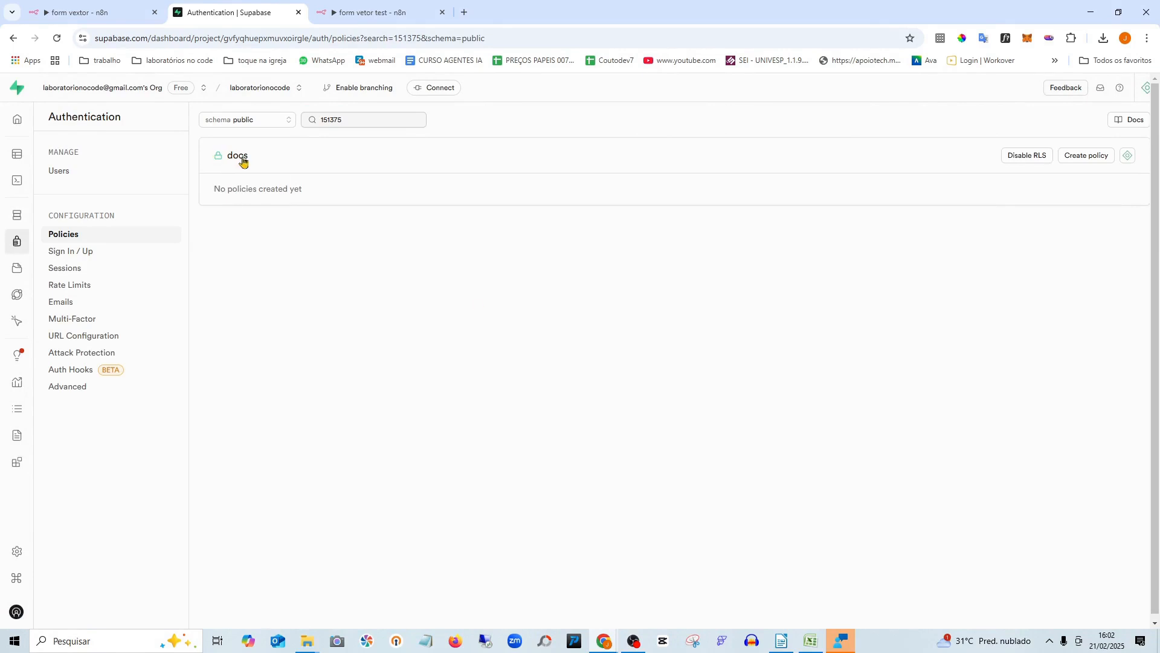
{"action": "left_click", "coordinate": [1091, 159]}
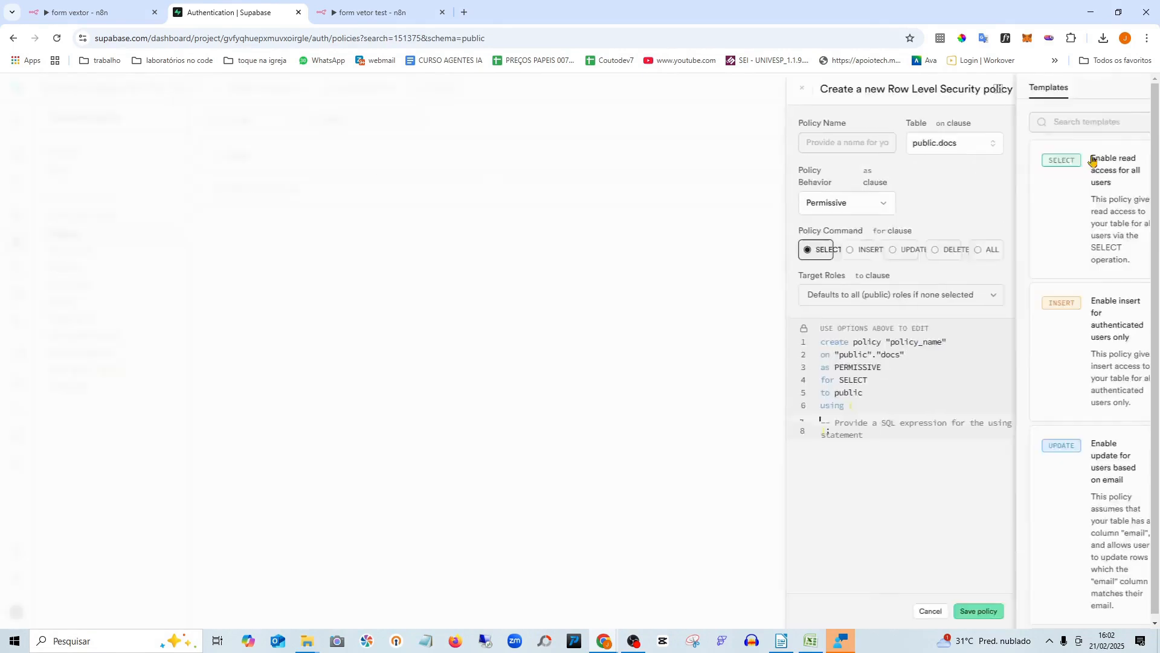
{"action": "left_click", "coordinate": [599, 139]}
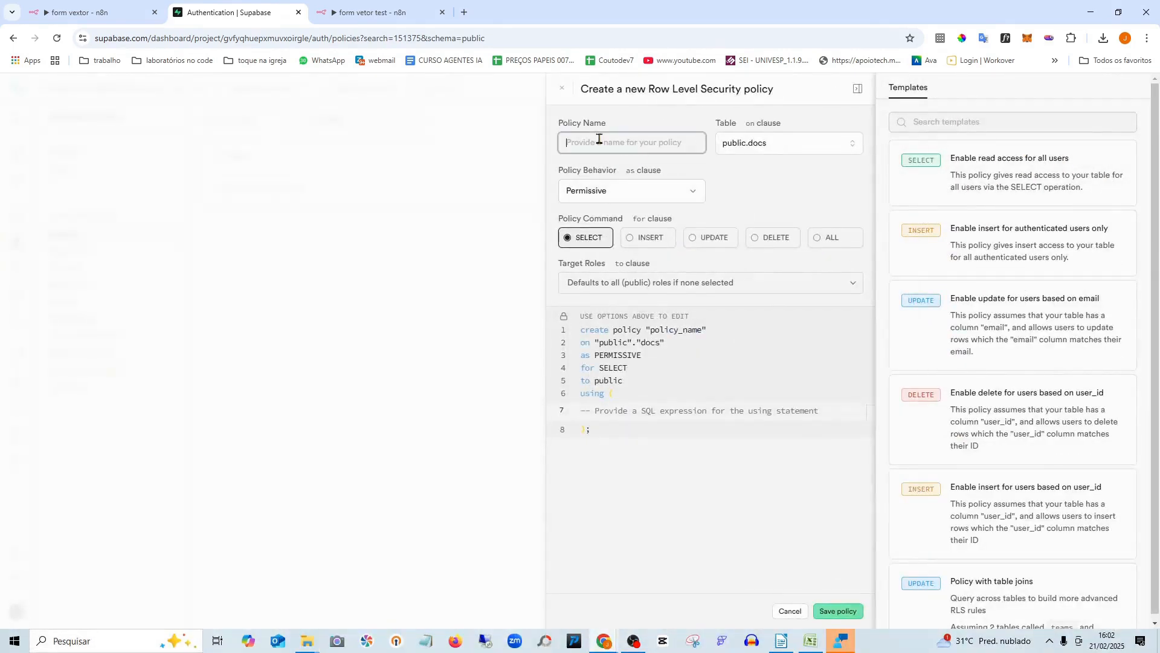
{"action": "type", "text": "all"}
{"action": "left_click", "coordinate": [783, 181]}
{"action": "left_click", "coordinate": [643, 240]}
{"action": "left_click", "coordinate": [828, 240]}
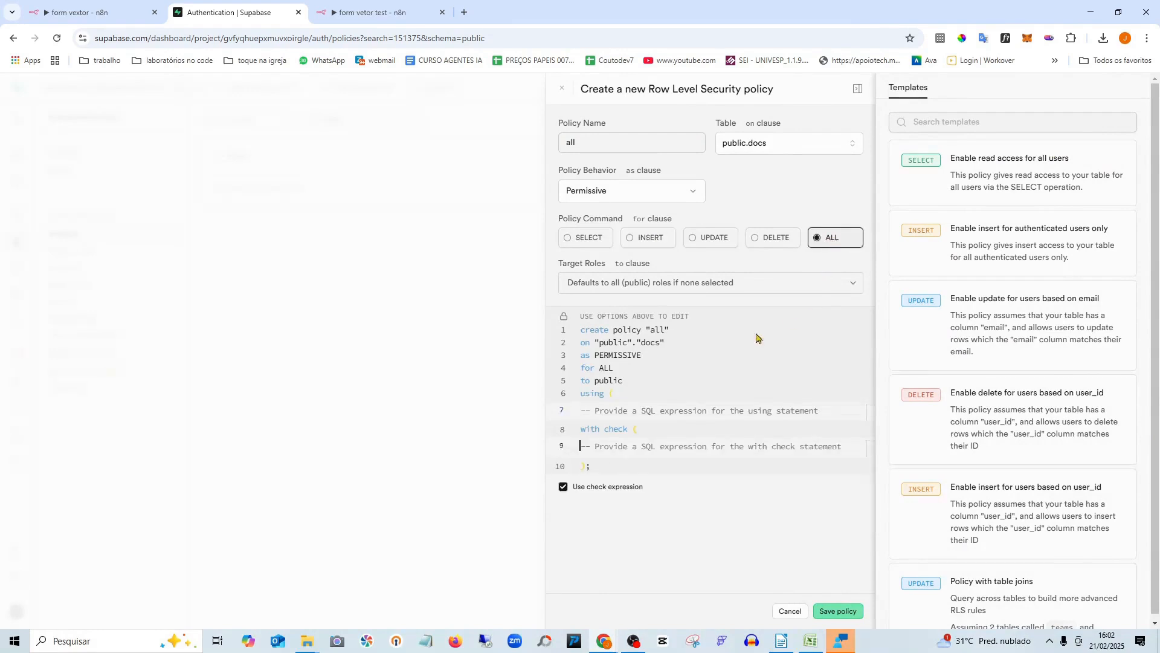
Set both the using and with check expressions of the new policy to true and save the policy
{"action": "left_click", "coordinate": [629, 445]}
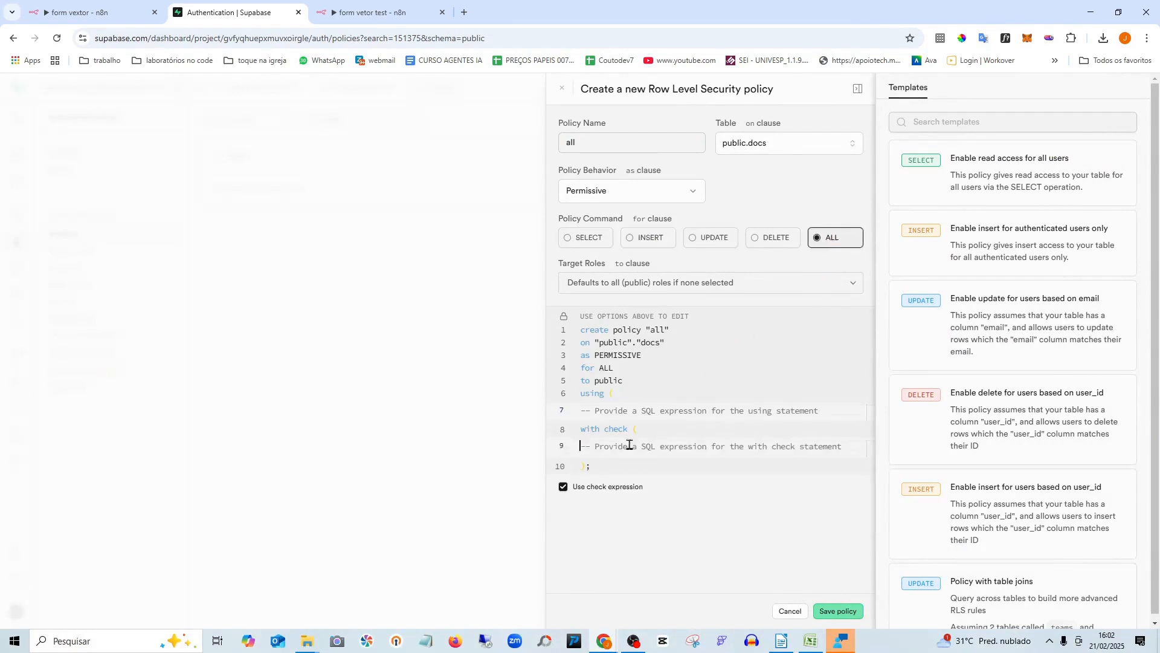
{"action": "left_click", "coordinate": [594, 418]}
{"action": "type", "text": "true"}
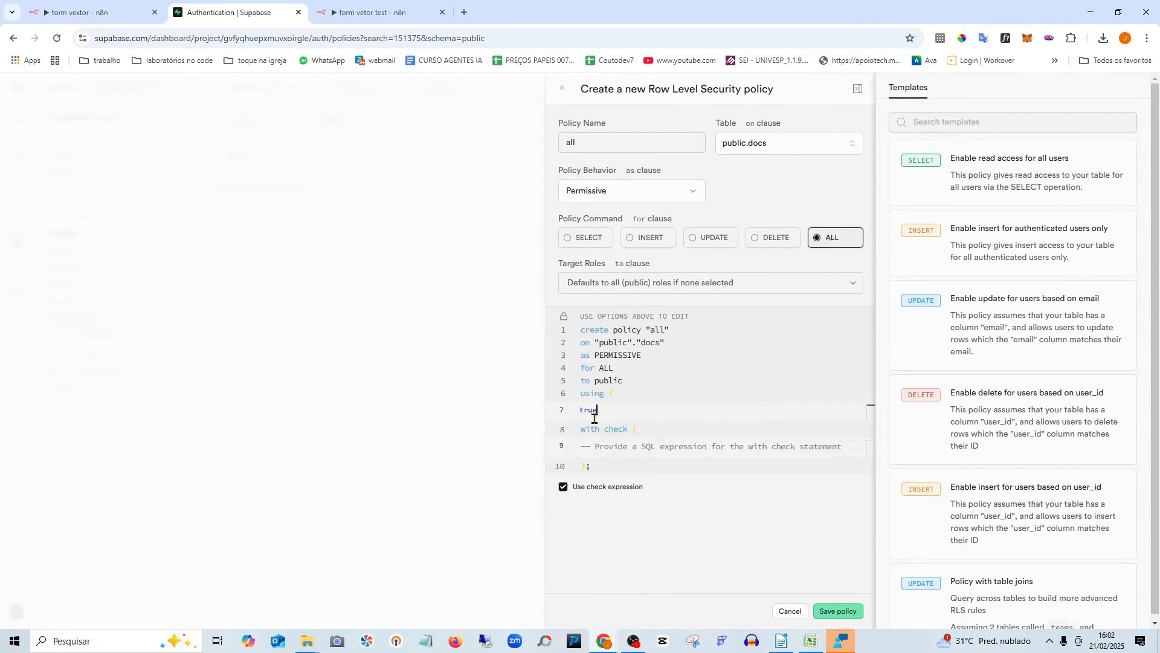
{"action": "left_click", "coordinate": [596, 448]}
{"action": "type", "text": "true"}
{"action": "left_click", "coordinate": [806, 563]}
{"action": "left_click", "coordinate": [845, 615]}
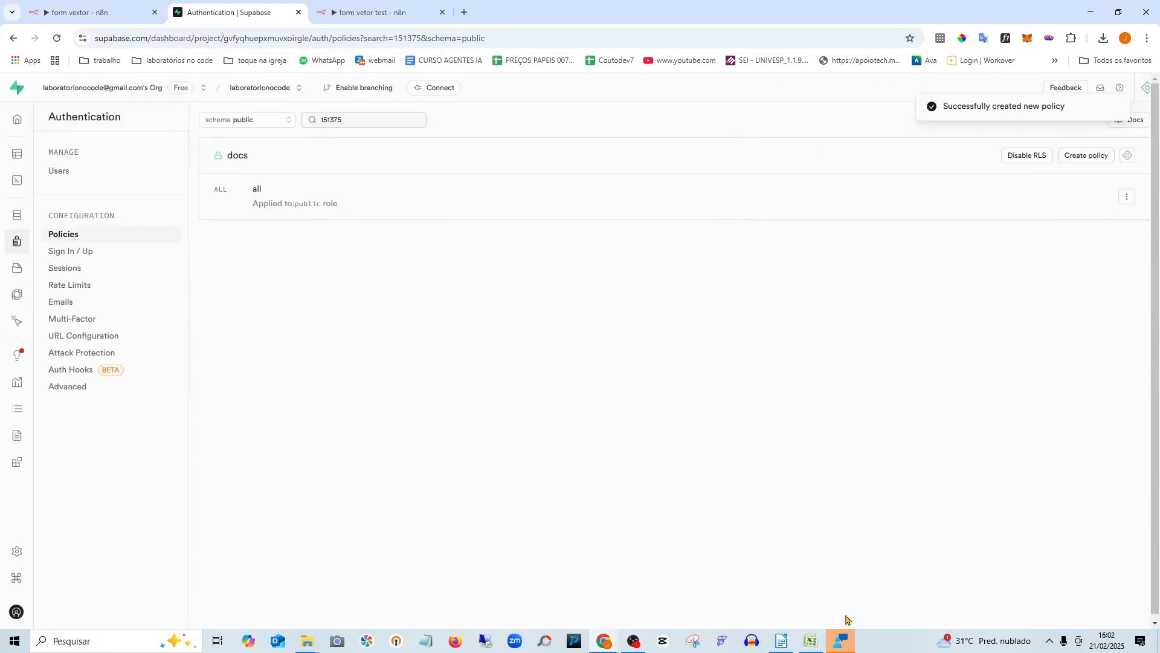
Edit the all policy to target authenticated, supabase_storage_admin, supabase_replication_admin, supabase_realtime_admin, supabase_auth_admin and supabase_admin, and save it
{"action": "left_click", "coordinate": [1126, 197]}
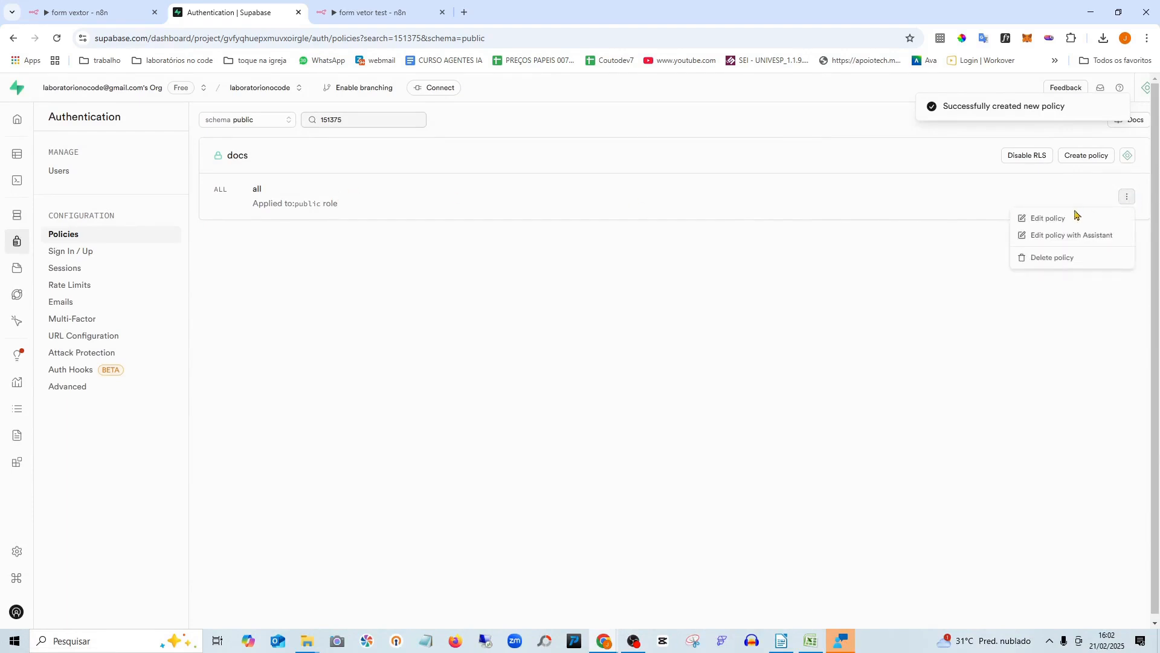
{"action": "left_click", "coordinate": [1057, 222]}
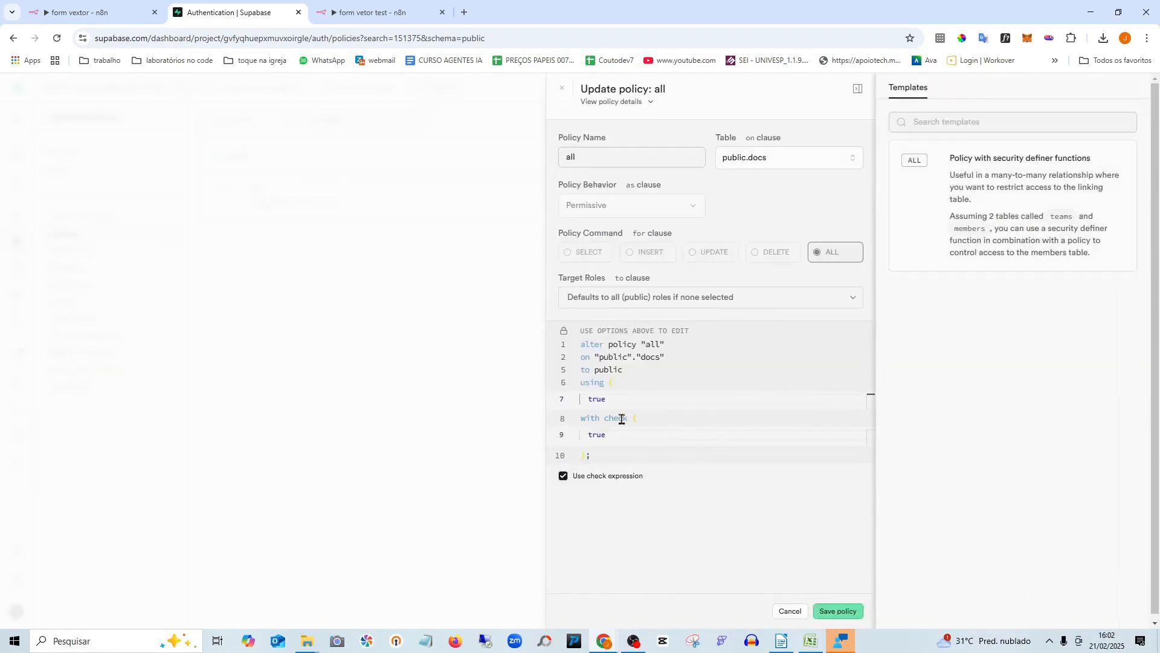
{"action": "left_click", "coordinate": [645, 298]}
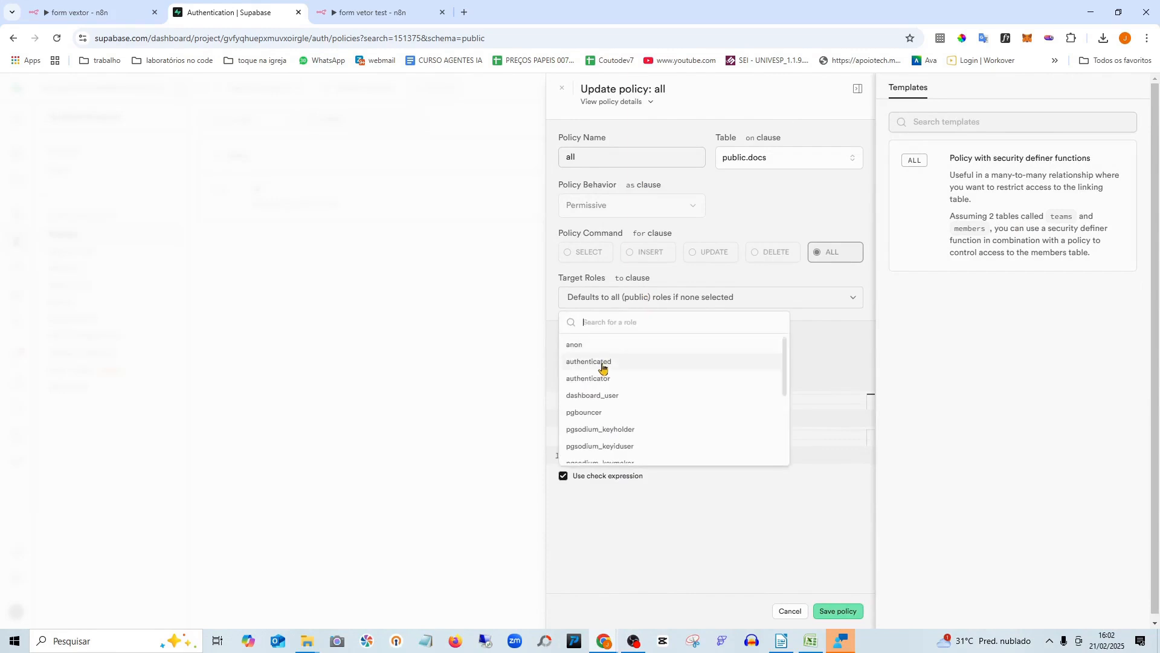
{"action": "left_click", "coordinate": [603, 361]}
{"action": "scroll", "coordinate": [689, 409], "scroll_direction": "down", "scroll_amount": 5}
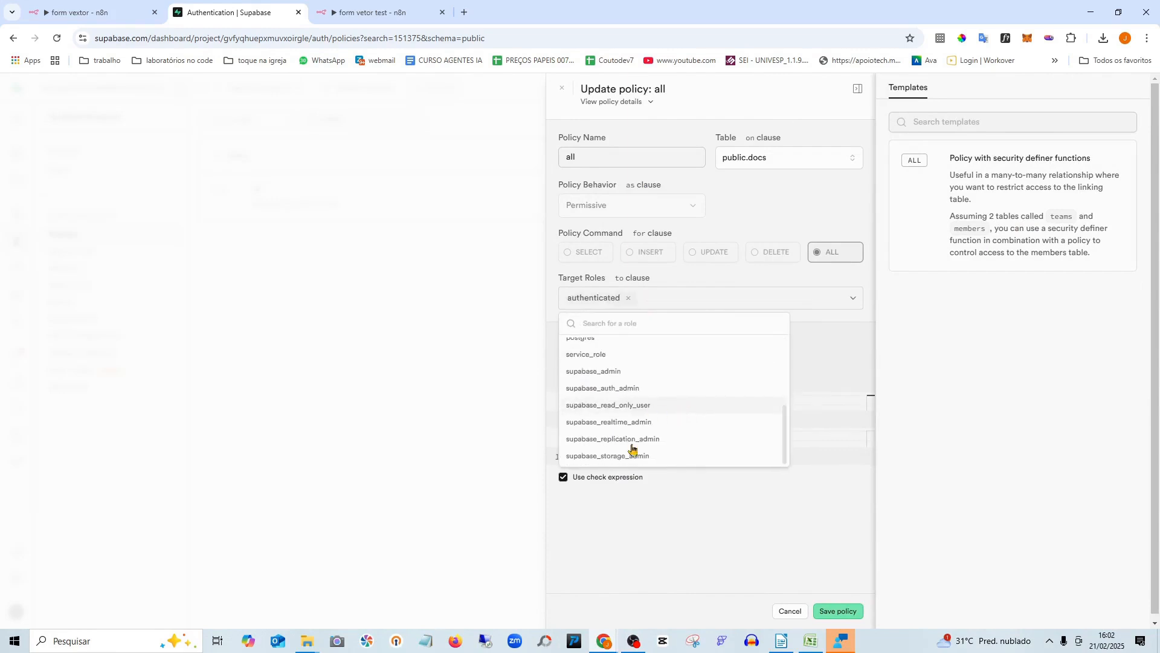
{"action": "left_click", "coordinate": [612, 457]}
{"action": "left_click", "coordinate": [611, 440]}
{"action": "left_click", "coordinate": [618, 443]}
{"action": "left_click", "coordinate": [607, 406]}
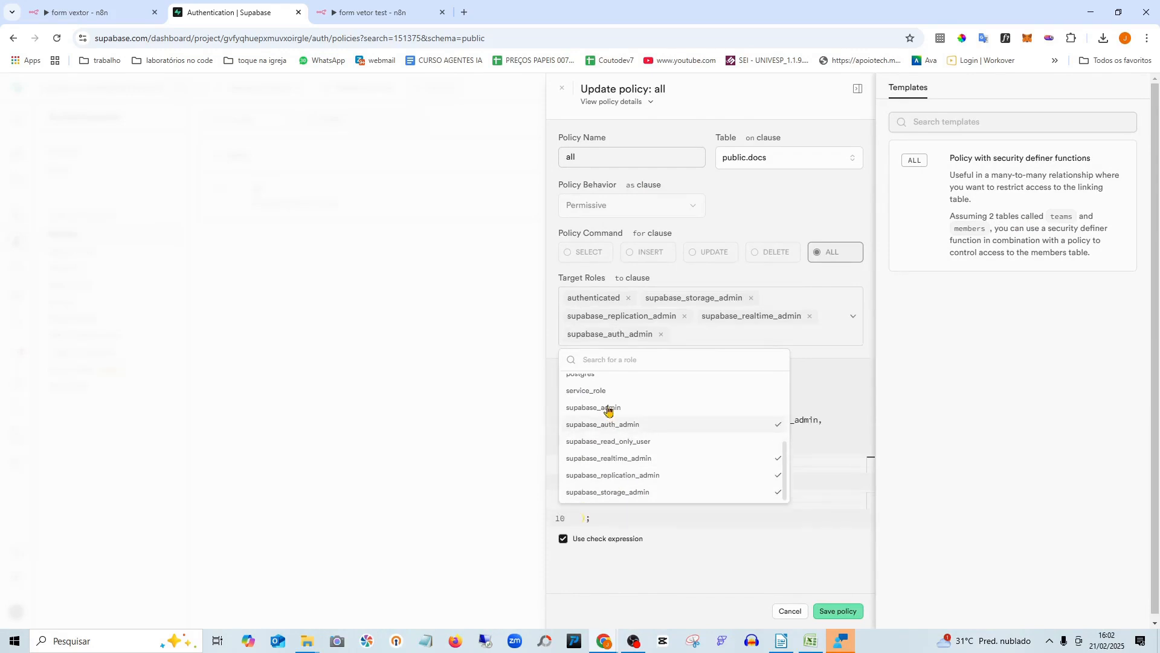
{"action": "left_click", "coordinate": [607, 408]}
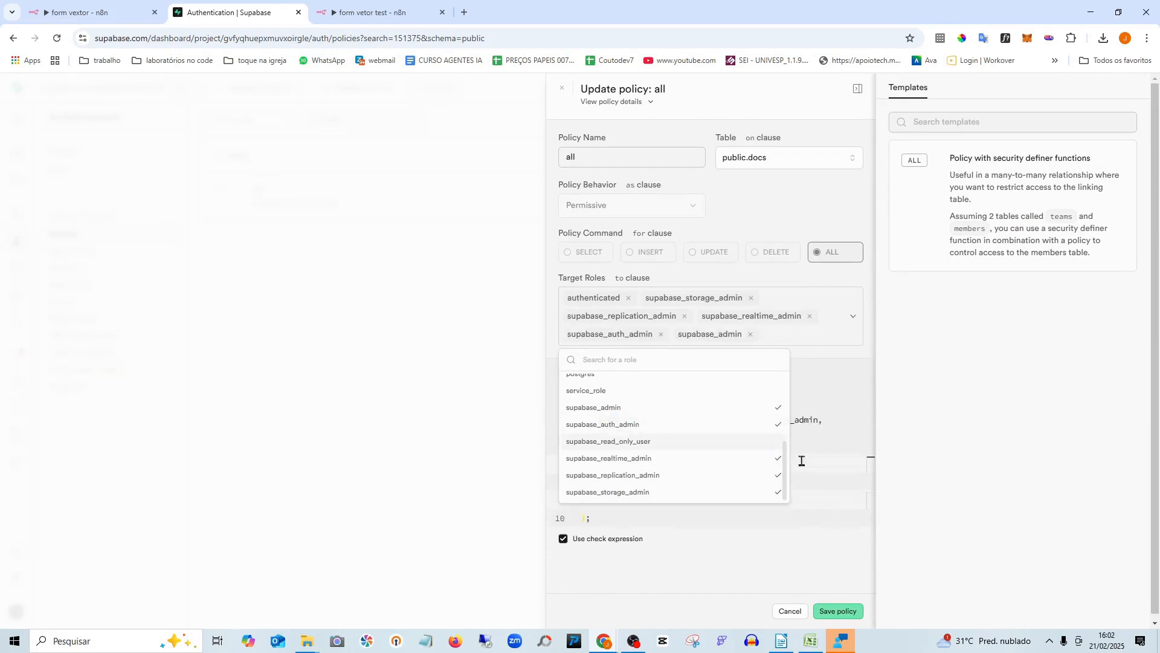
{"action": "left_click", "coordinate": [840, 611]}
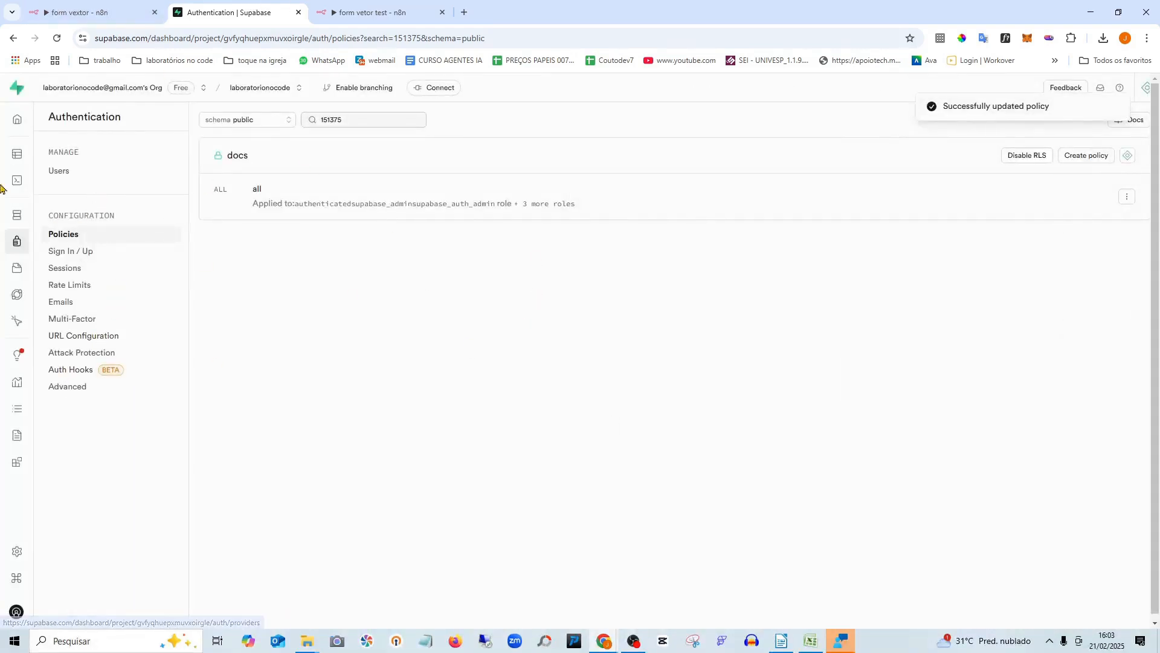
Check the docs table in the Table Editor and return to the form vextor workflow in n8n
{"action": "left_click", "coordinate": [35, 157]}
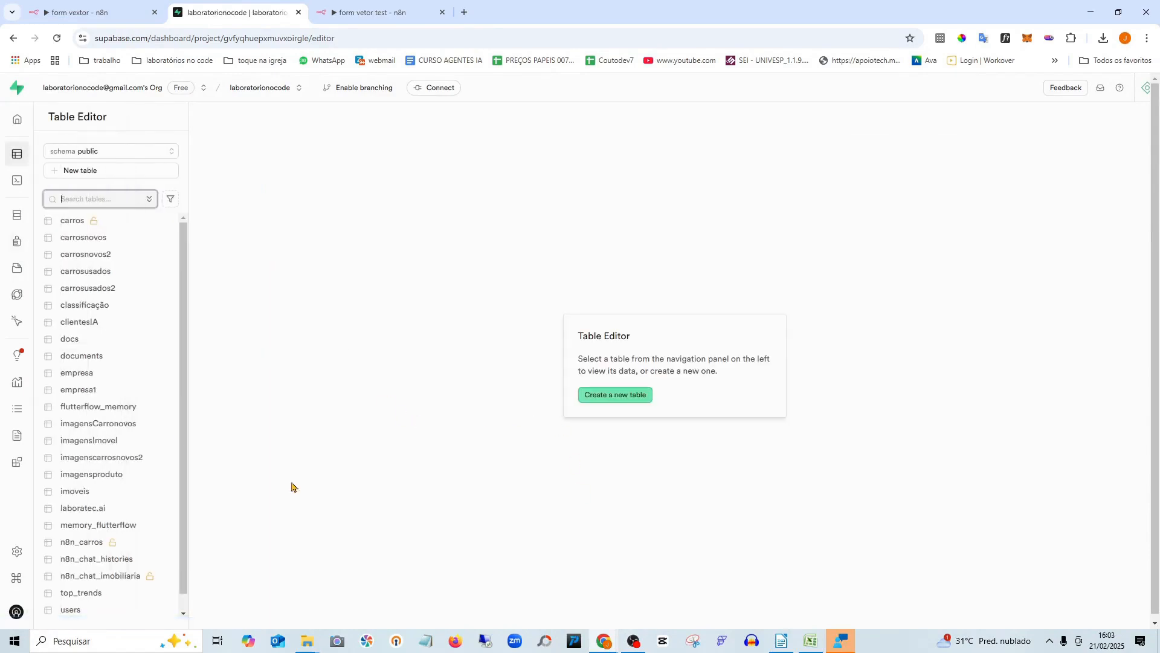
{"action": "left_click", "coordinate": [70, 341]}
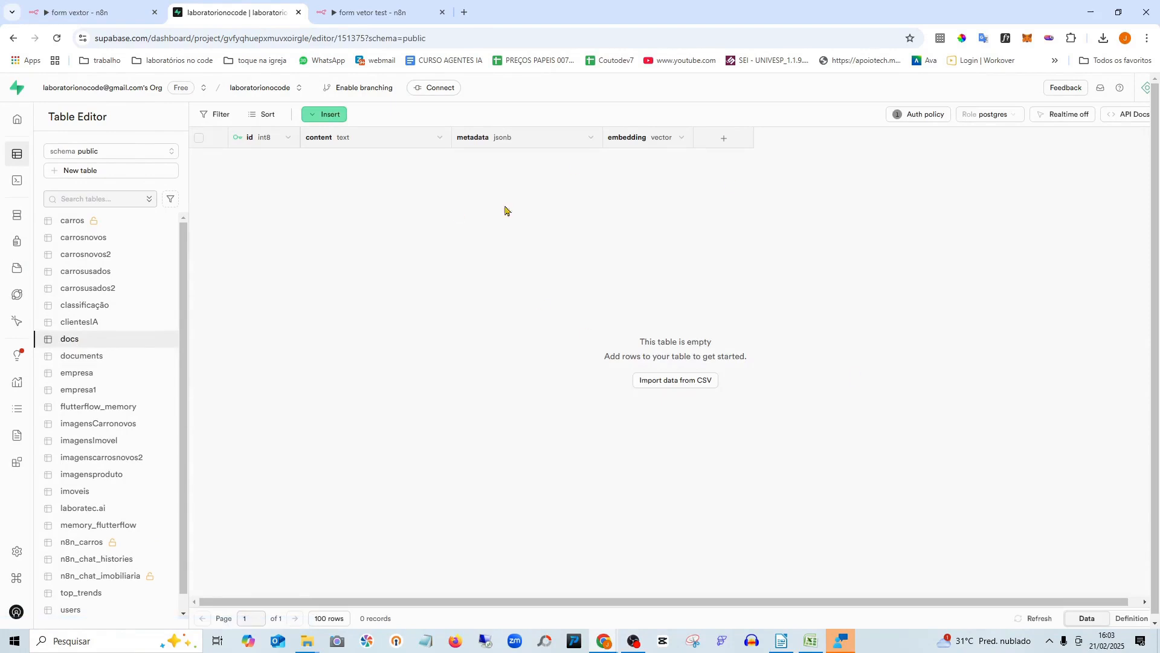
{"action": "left_click", "coordinate": [399, 7]}
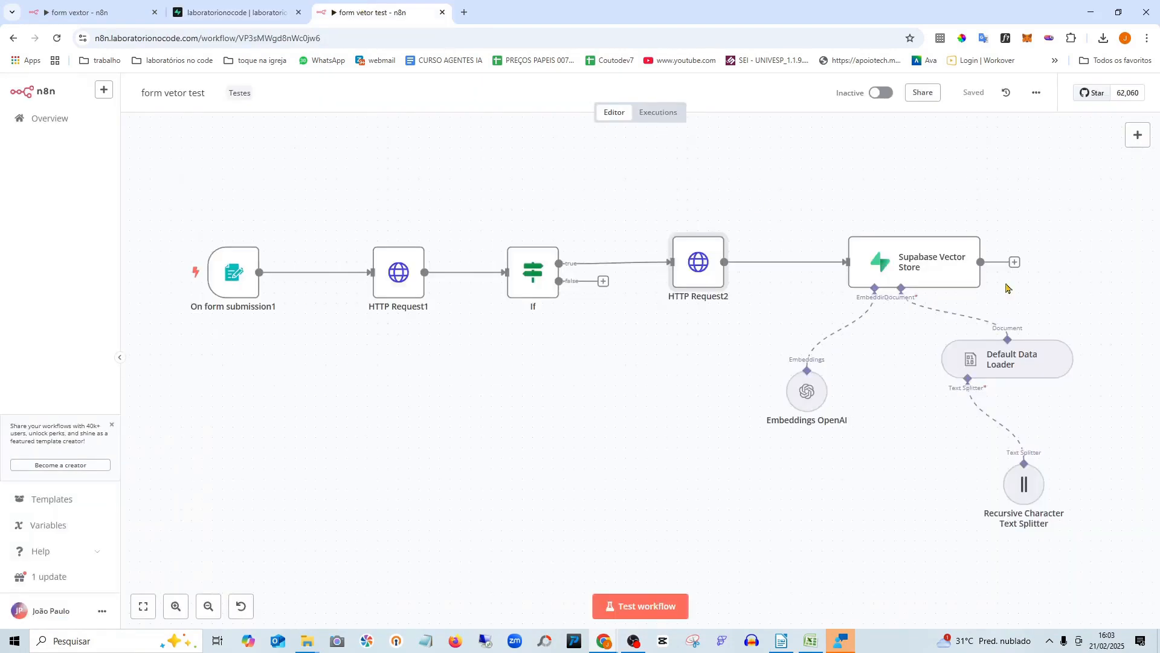
{"action": "left_click", "coordinate": [75, 7]}
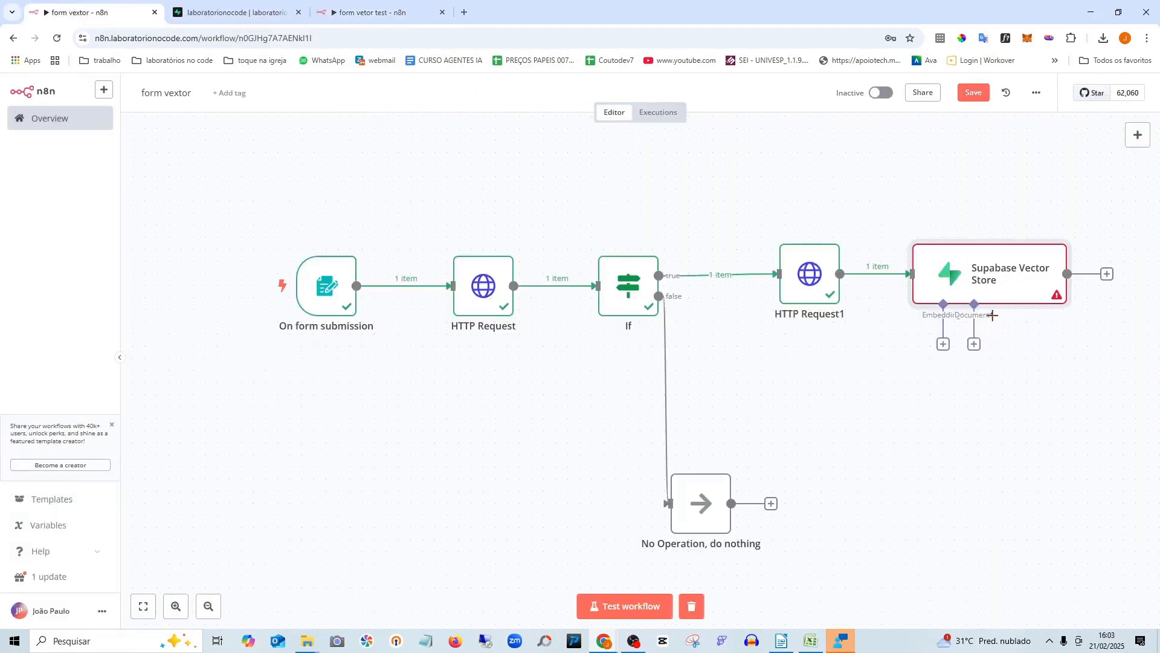
Attach an Embeddings OpenAI node using text-embedding-3-small to the Supabase Vector Store and place it below the store node
{"action": "left_click", "coordinate": [943, 345]}
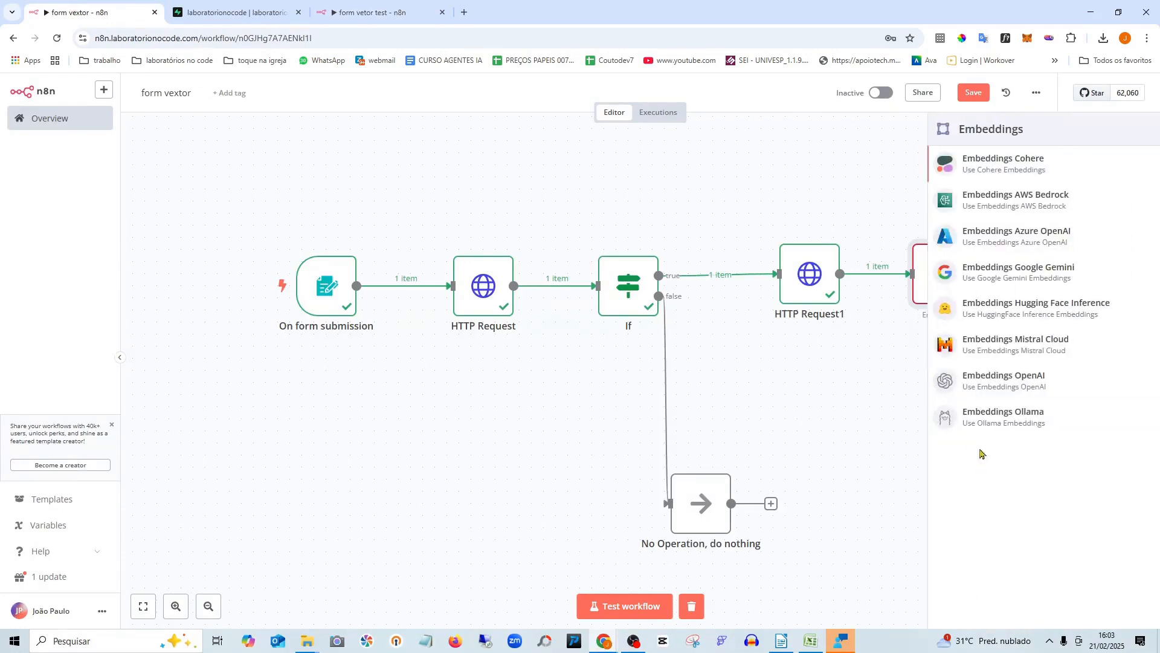
{"action": "left_click", "coordinate": [986, 384]}
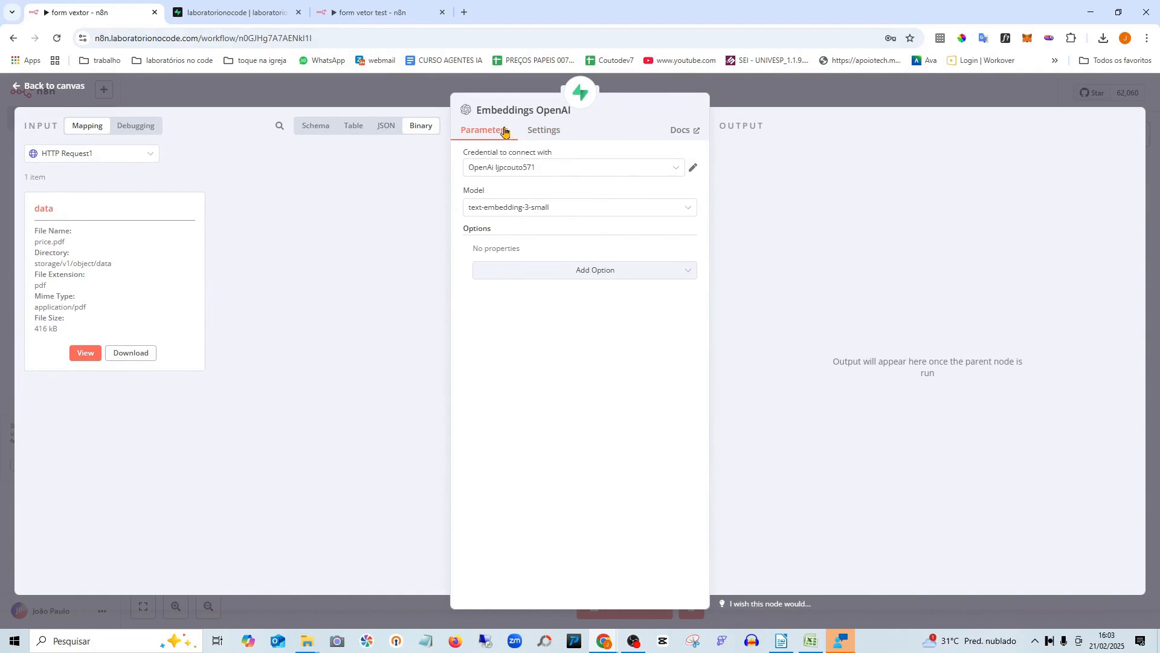
{"action": "left_click", "coordinate": [529, 208]}
{"action": "left_click", "coordinate": [529, 209]}
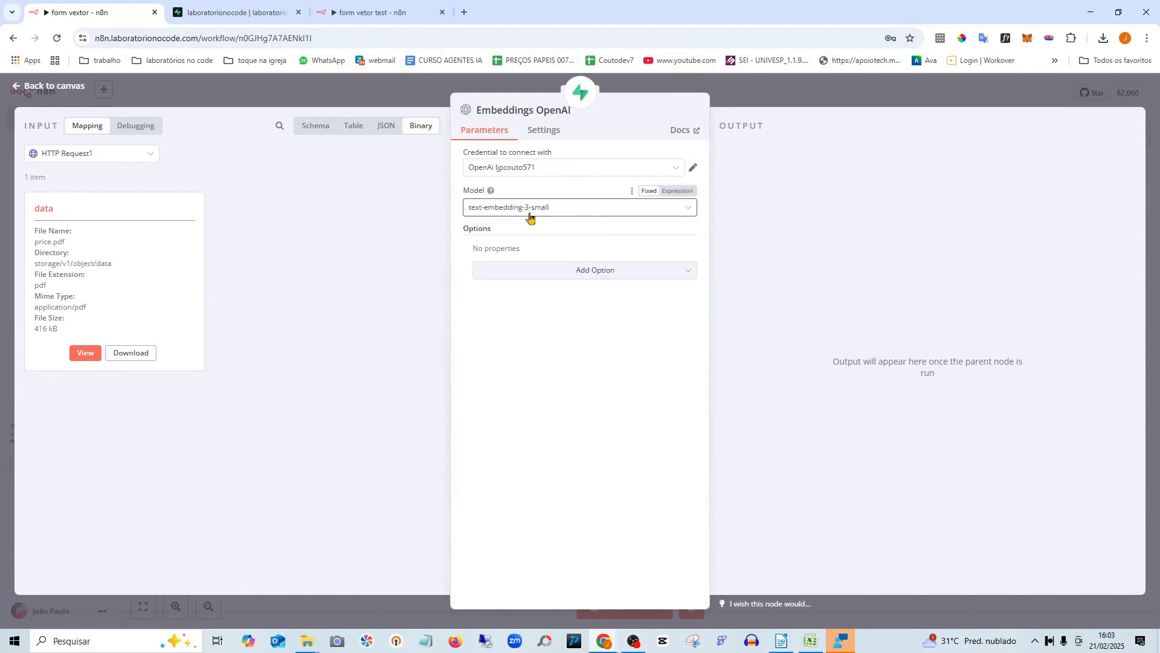
{"action": "left_click", "coordinate": [86, 108]}
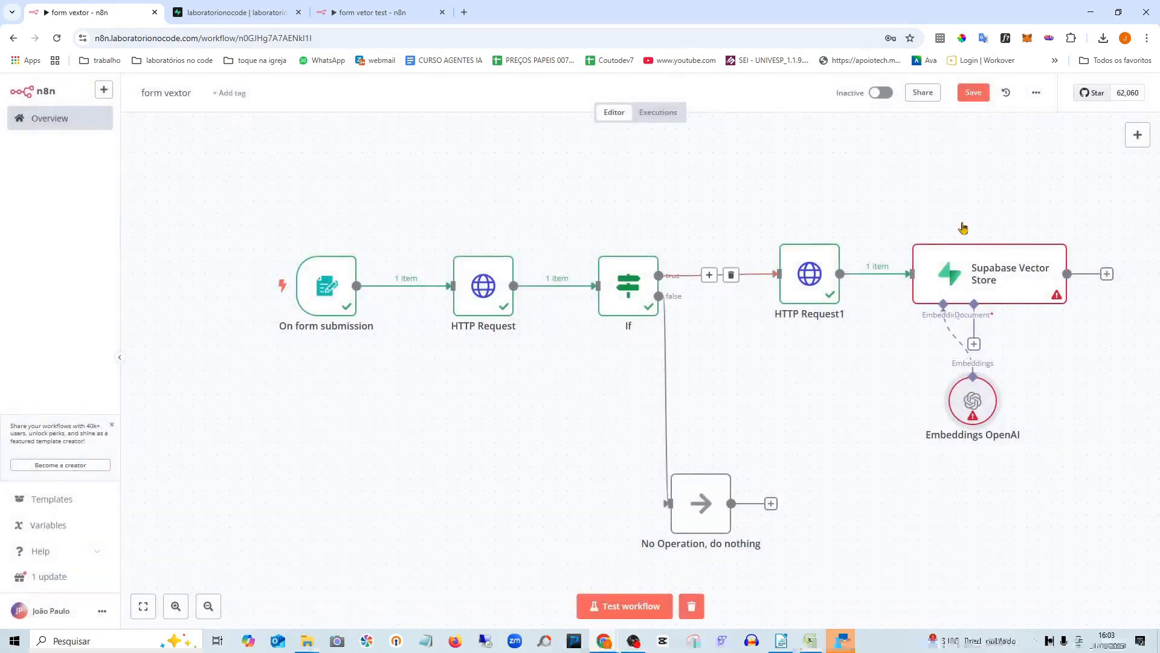
{"action": "left_click_drag", "start_coordinate": [973, 400], "coordinate": [926, 388]}
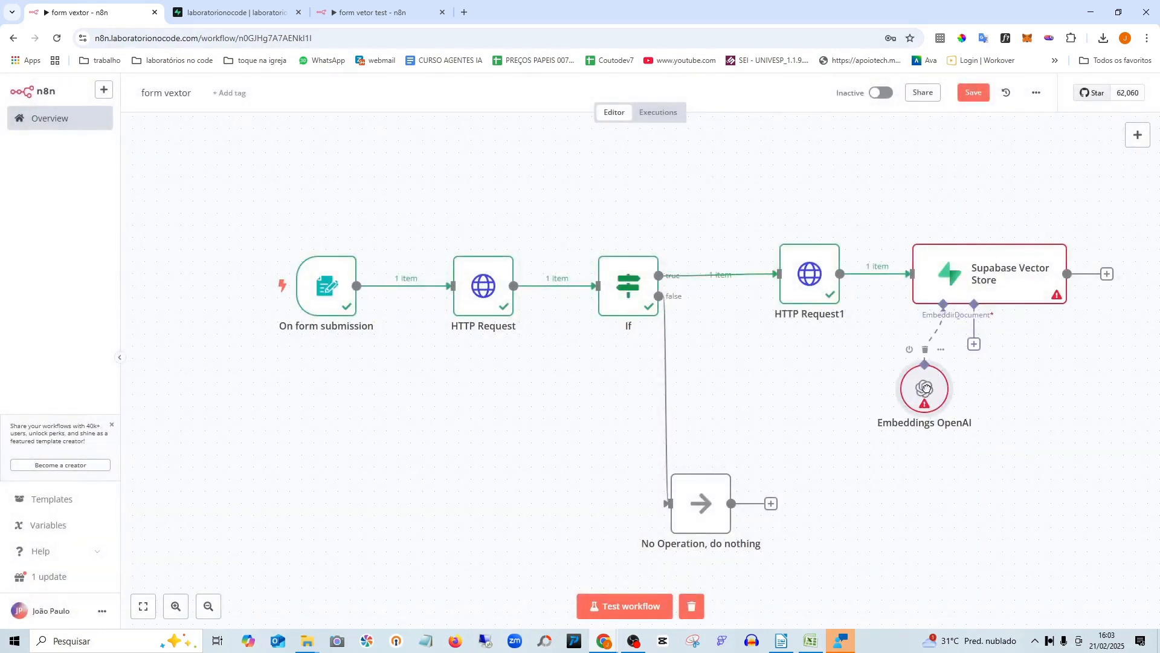
Attach a Default Data Loader to the Supabase Vector Store's document input, set its data type to Binary, and return to the canvas
{"action": "left_click", "coordinate": [975, 345]}
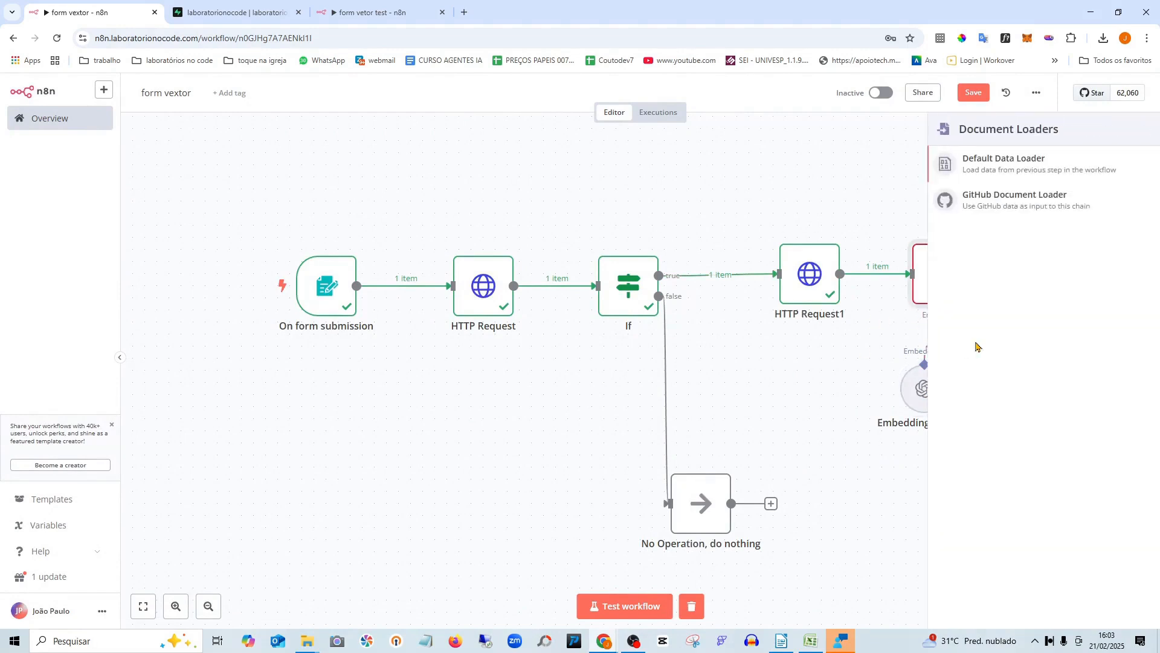
{"action": "left_click", "coordinate": [1020, 169]}
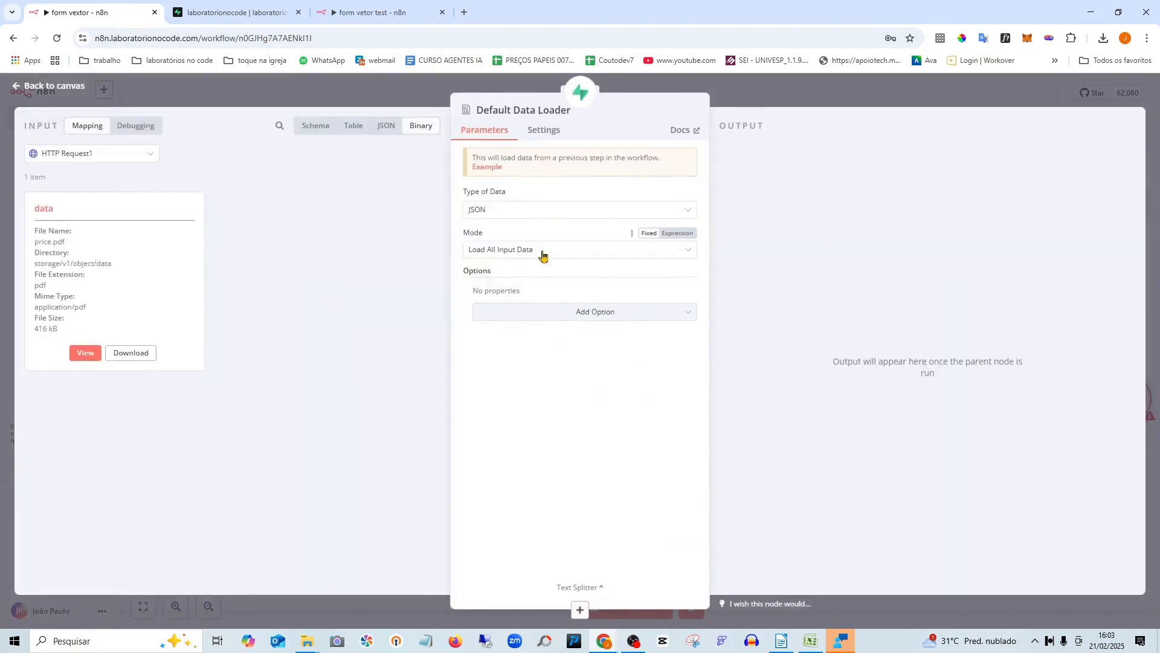
{"action": "left_click", "coordinate": [531, 211]}
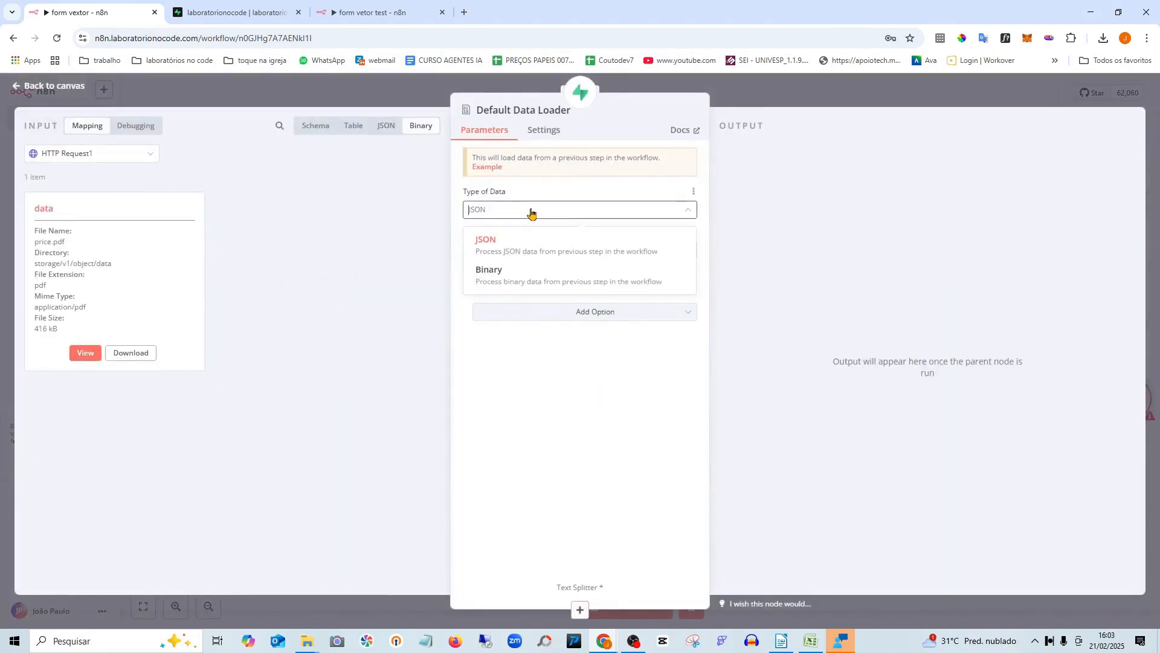
{"action": "left_click", "coordinate": [506, 280]}
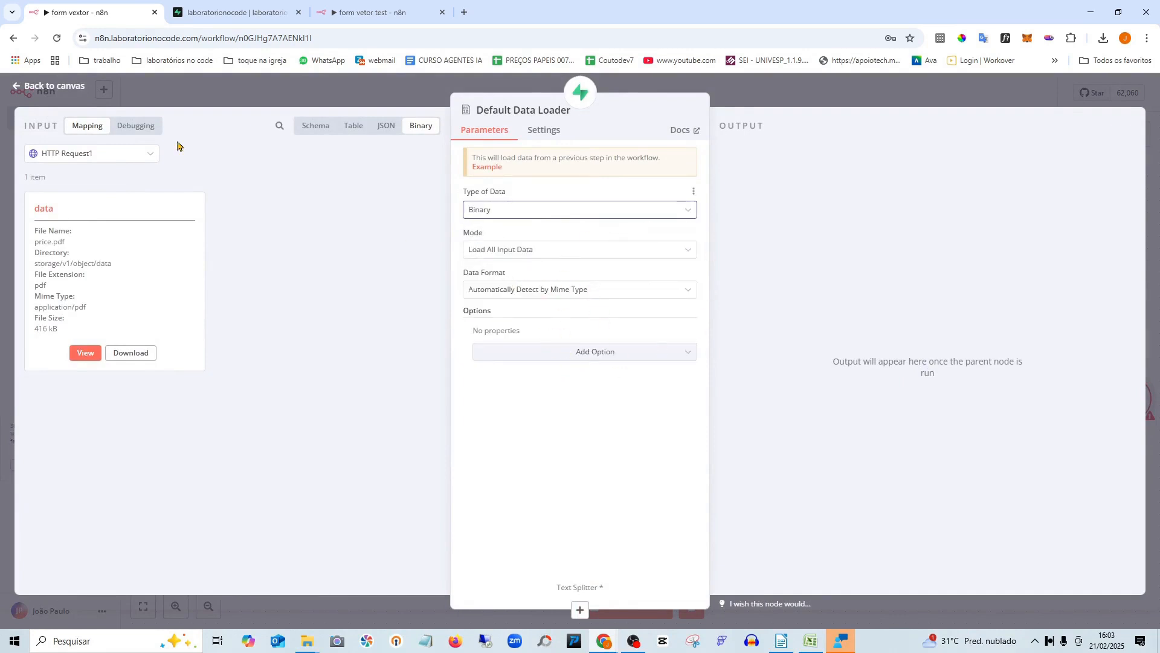
{"action": "left_click", "coordinate": [66, 96]}
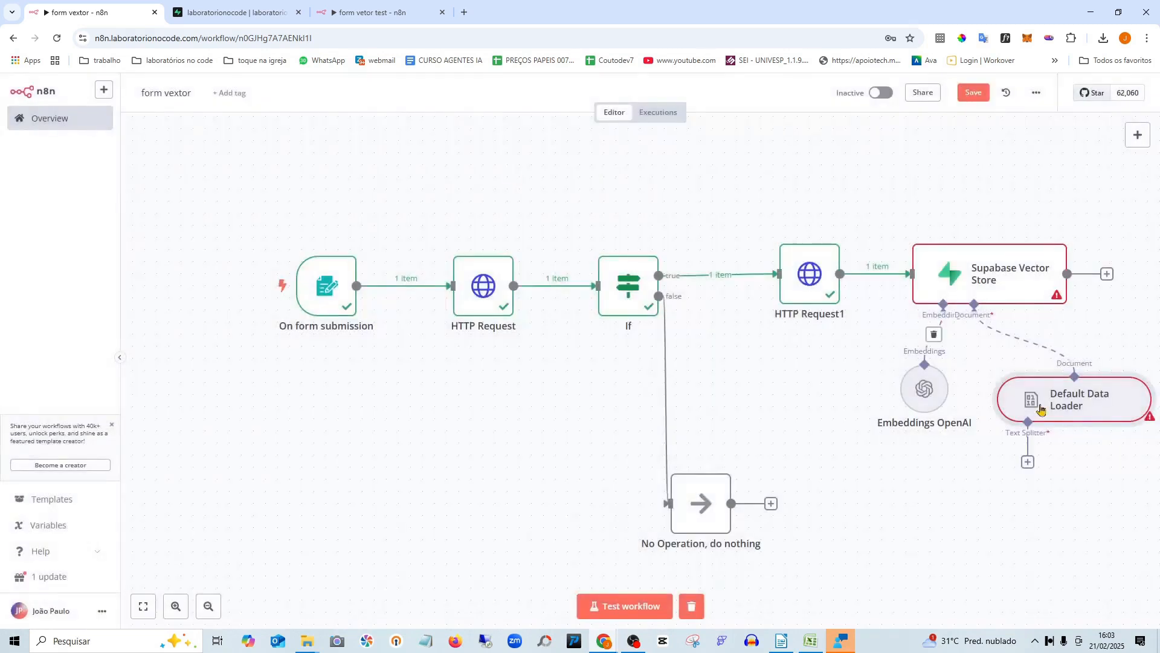
Attach a Recursive Character Text Splitter to the Default Data Loader and set its chunk overlap to 100
{"action": "left_click", "coordinate": [1028, 462]}
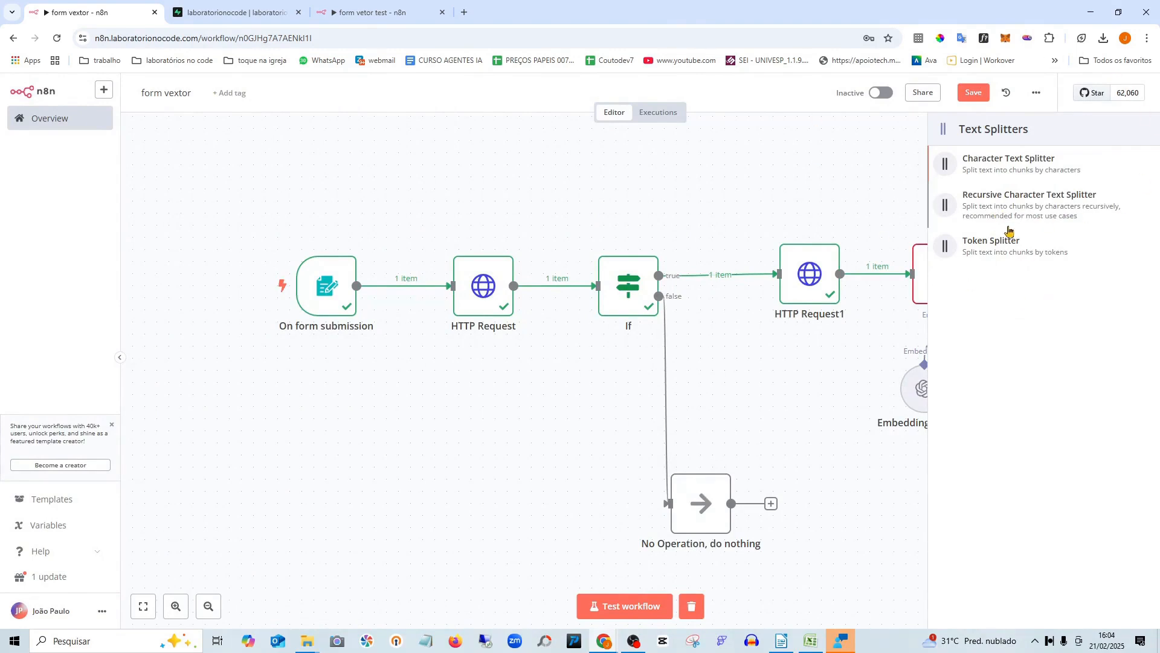
{"action": "left_click", "coordinate": [1028, 201]}
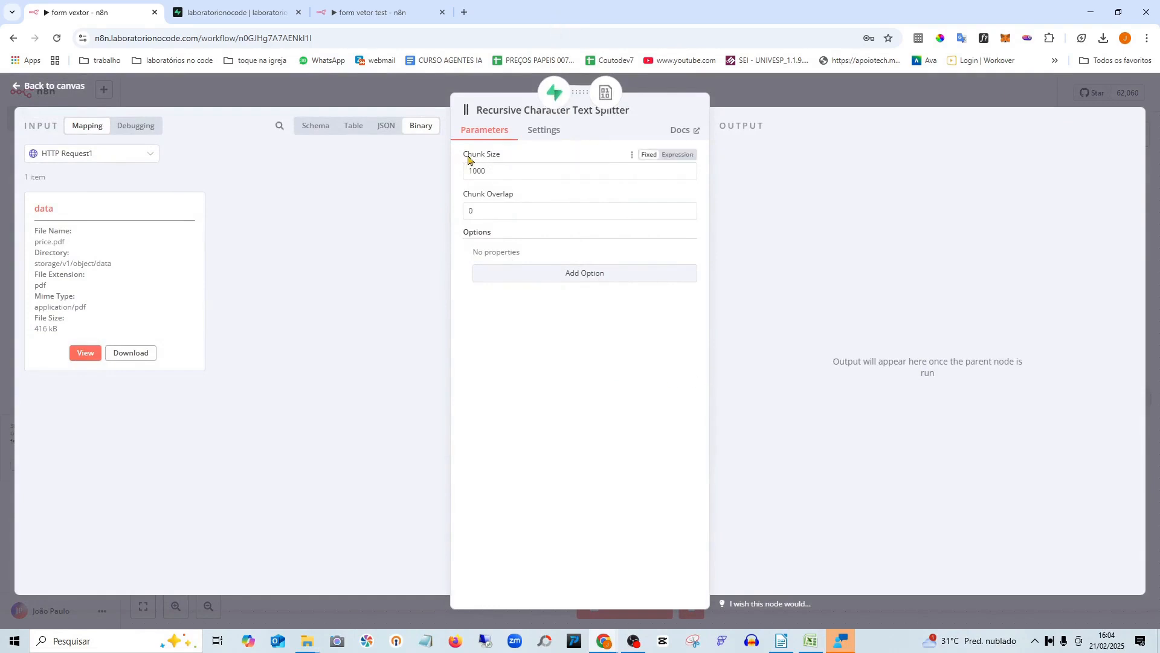
{"action": "left_click_drag", "start_coordinate": [516, 199], "coordinate": [444, 197]}
{"action": "left_click", "coordinate": [563, 197]}
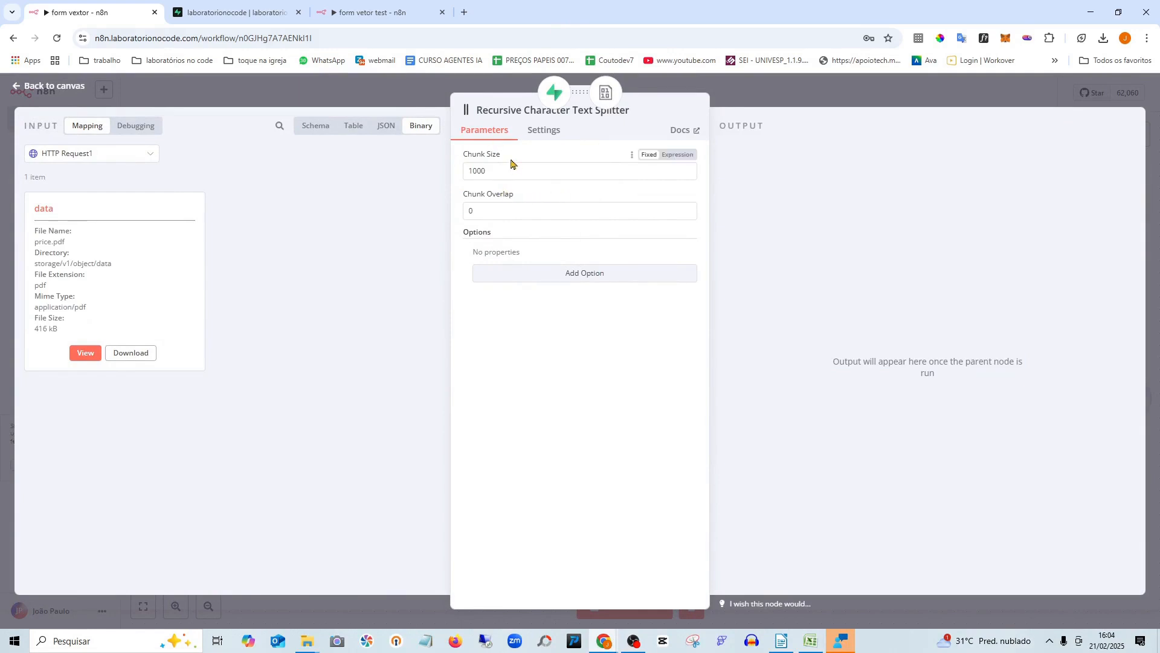
{"action": "left_click_drag", "start_coordinate": [502, 177], "coordinate": [462, 179]}
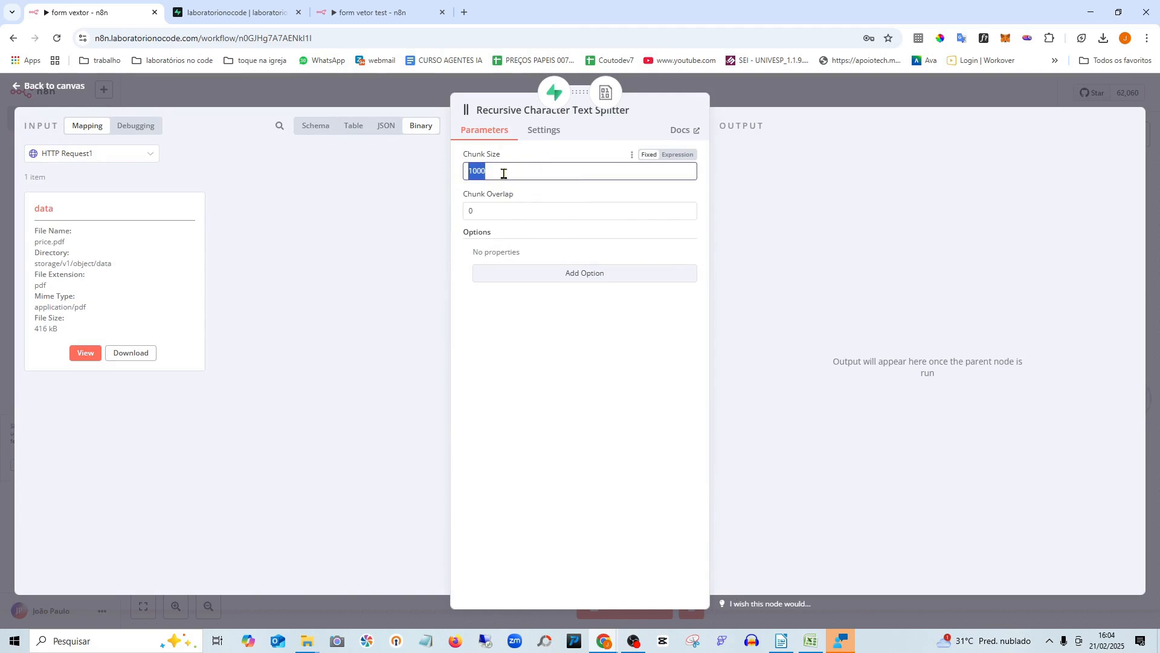
{"action": "left_click", "coordinate": [752, 184]}
{"action": "left_click", "coordinate": [482, 173]}
{"action": "double_click", "coordinate": [482, 173]}
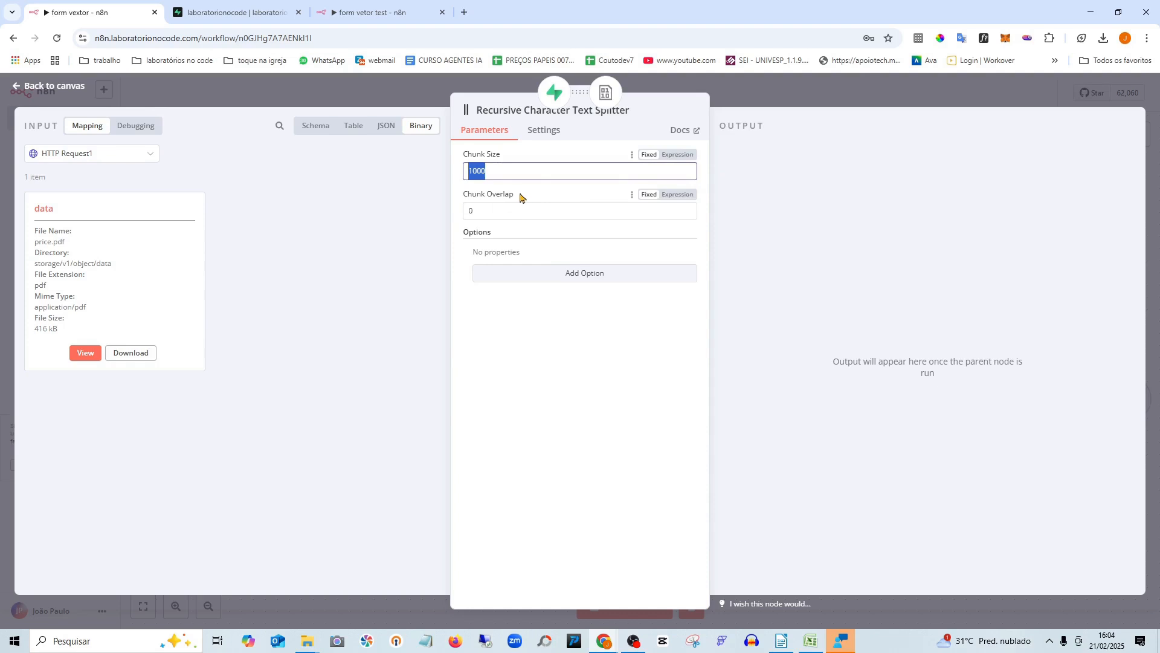
{"action": "left_click_drag", "start_coordinate": [483, 212], "coordinate": [461, 215]}
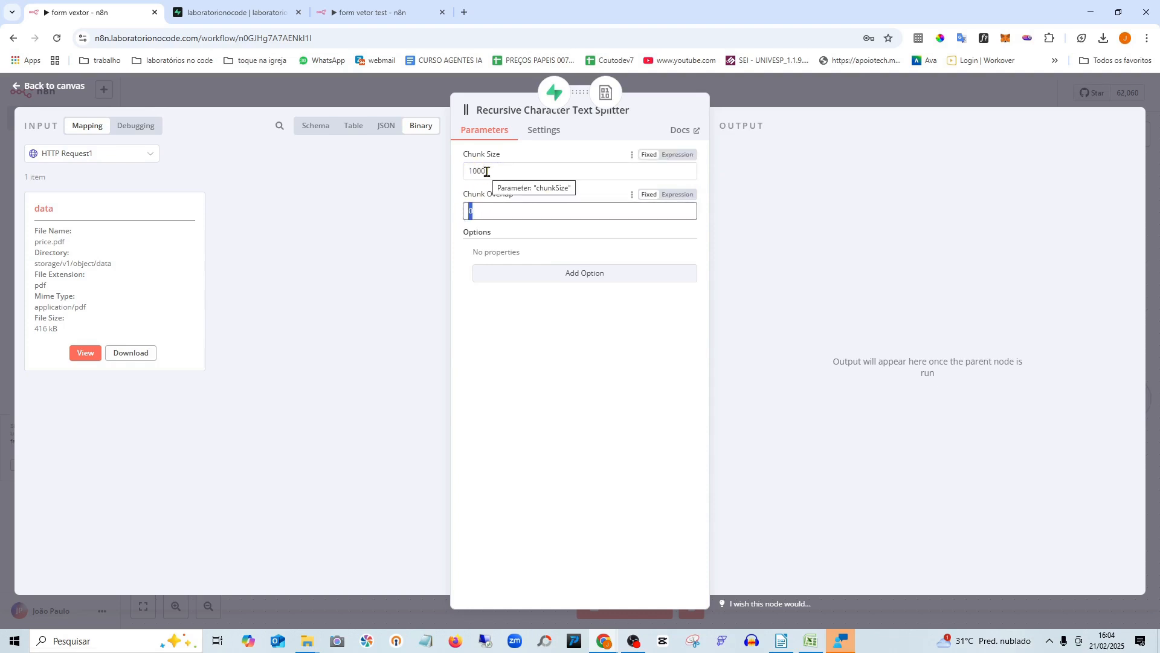
{"action": "type", "text": "100"}
{"action": "left_click", "coordinate": [587, 347]}
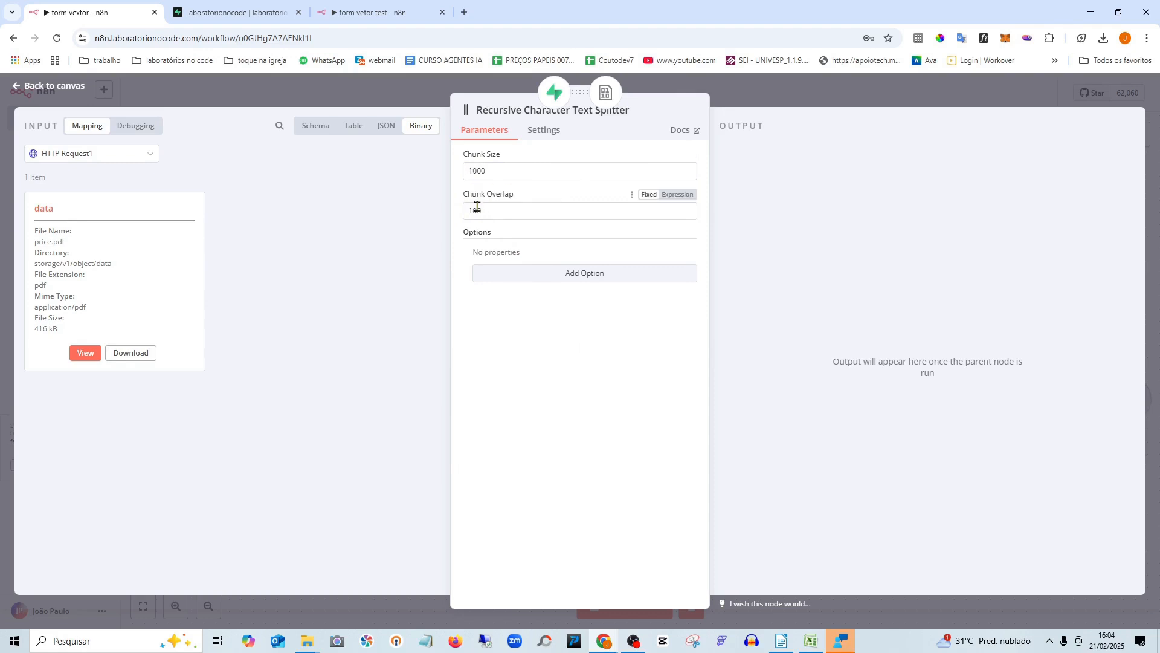
{"action": "left_click_drag", "start_coordinate": [468, 172], "coordinate": [496, 171]}
{"action": "left_click", "coordinate": [824, 207]}
{"action": "left_click_drag", "start_coordinate": [468, 210], "coordinate": [535, 211]}
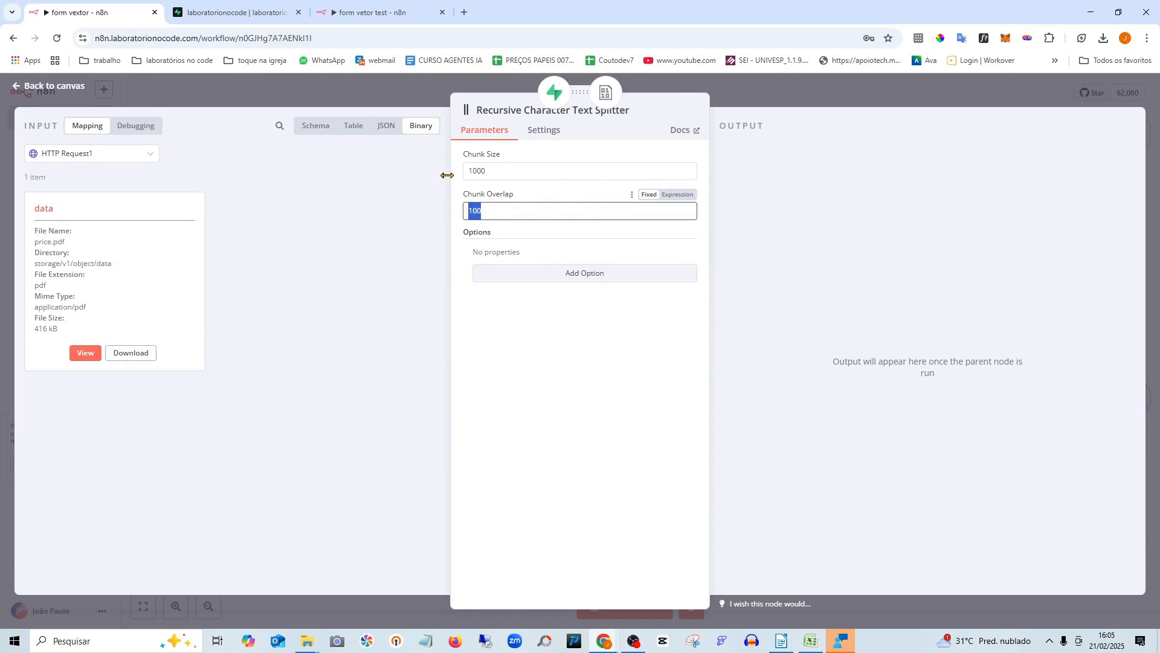
{"action": "left_click", "coordinate": [507, 207]}
{"action": "left_click", "coordinate": [426, 641]}
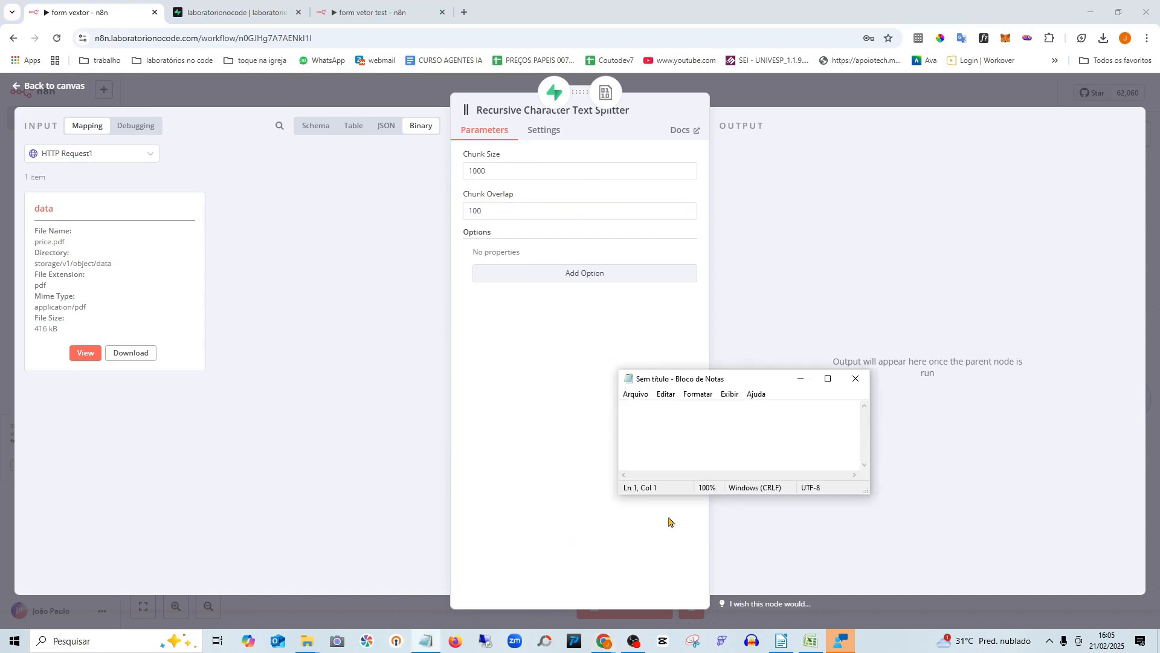
{"action": "type", "text": "1234567"}
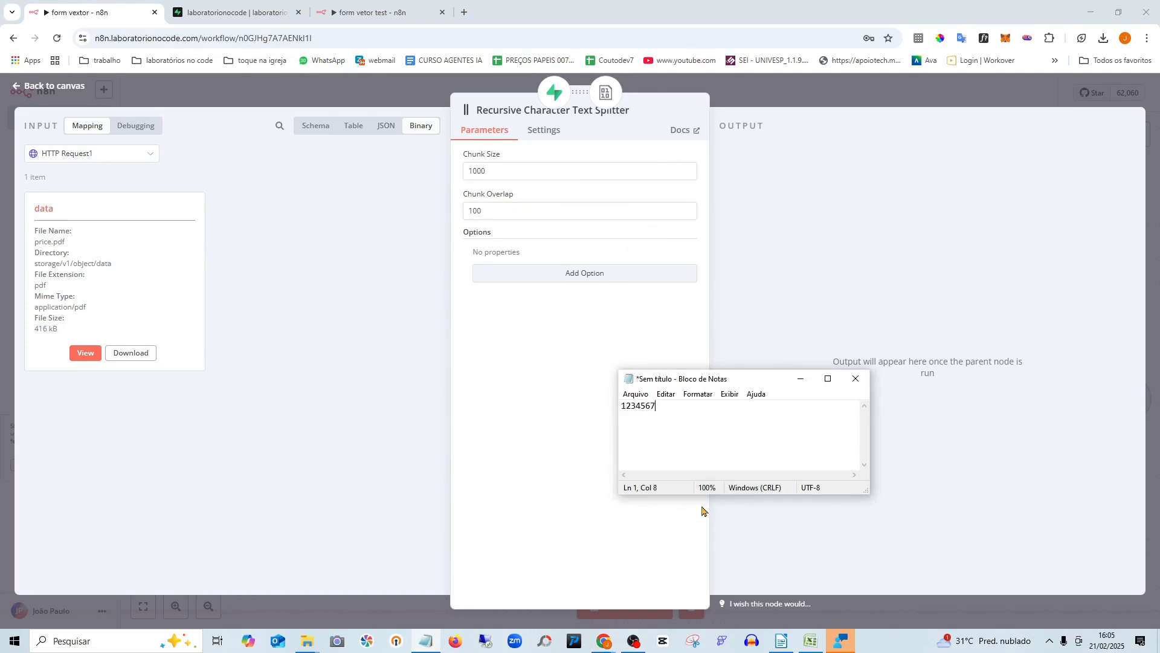
{"action": "left_click_drag", "start_coordinate": [671, 403], "coordinate": [599, 401]}
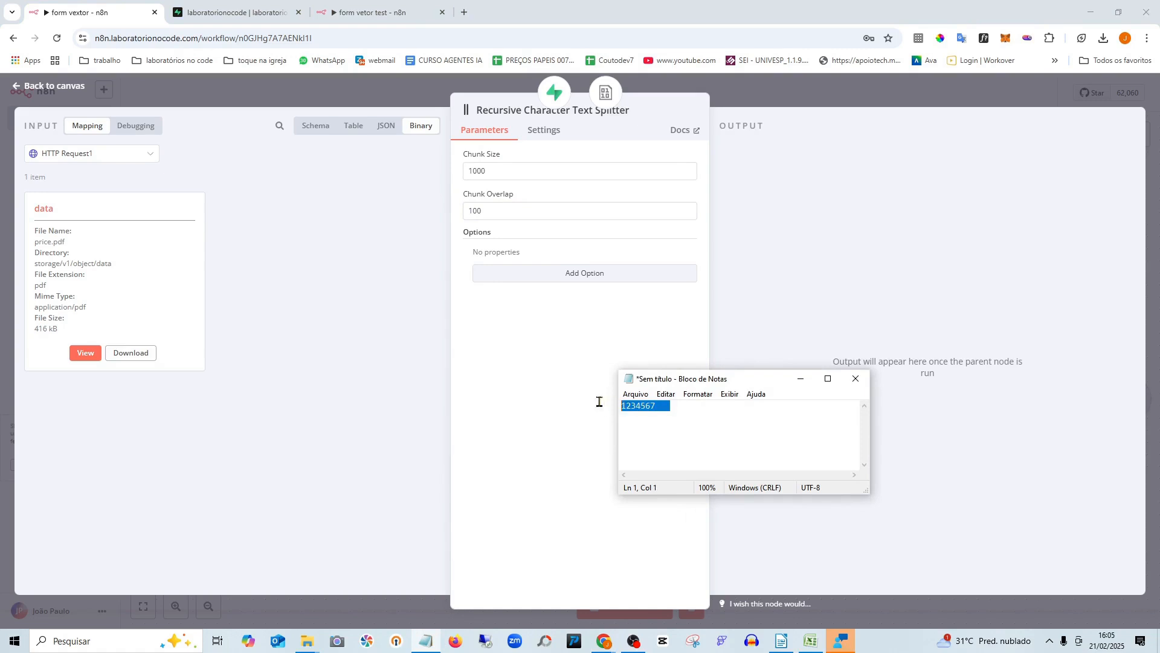
{"action": "left_click", "coordinate": [693, 410]}
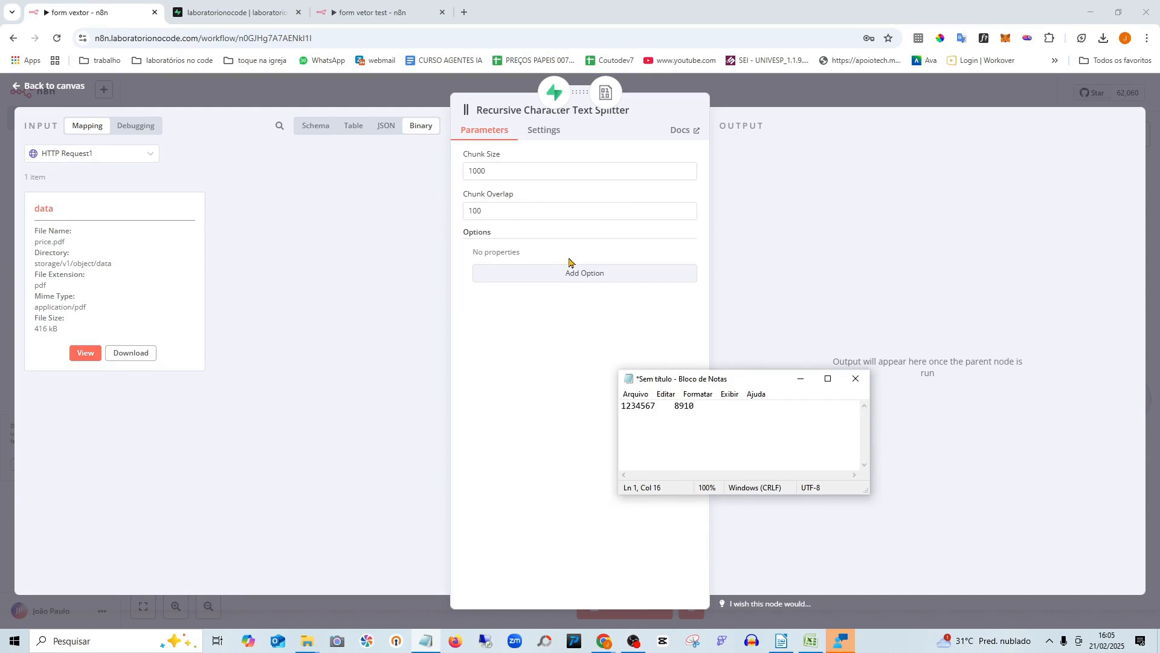
{"action": "type", "text": "12"}
{"action": "left_click_drag", "start_coordinate": [685, 406], "coordinate": [671, 406]}
{"action": "left_click", "coordinate": [646, 406]}
{"action": "left_click", "coordinate": [678, 407]}
{"action": "left_click", "coordinate": [509, 208]}
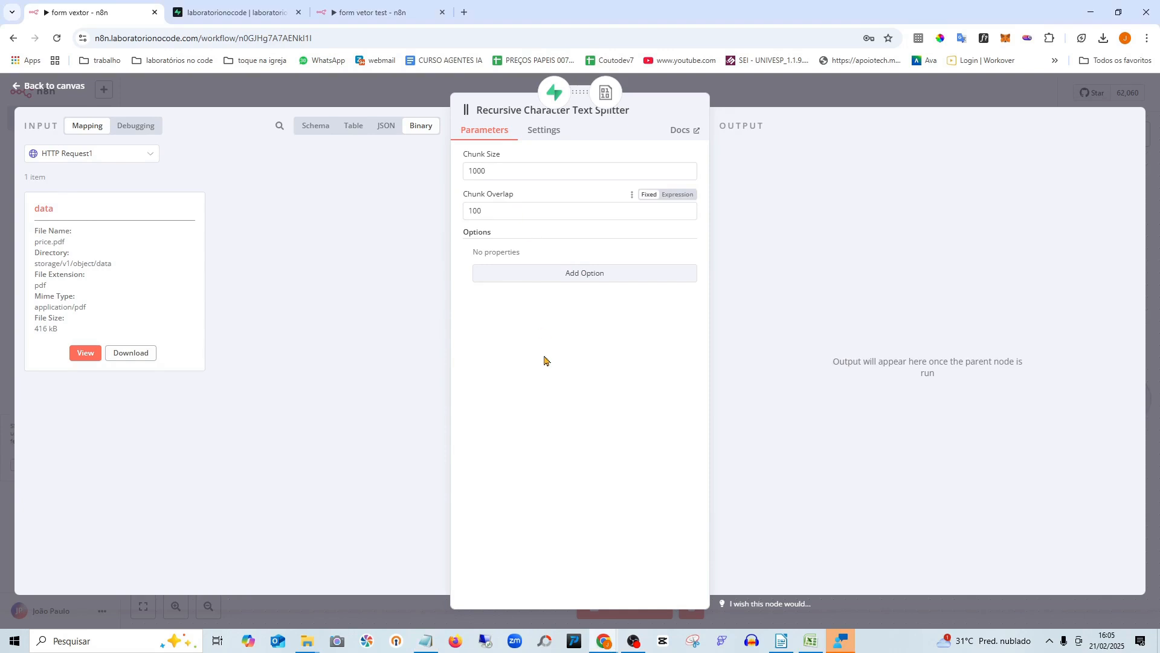
{"action": "left_click_drag", "start_coordinate": [500, 207], "coordinate": [454, 212]}
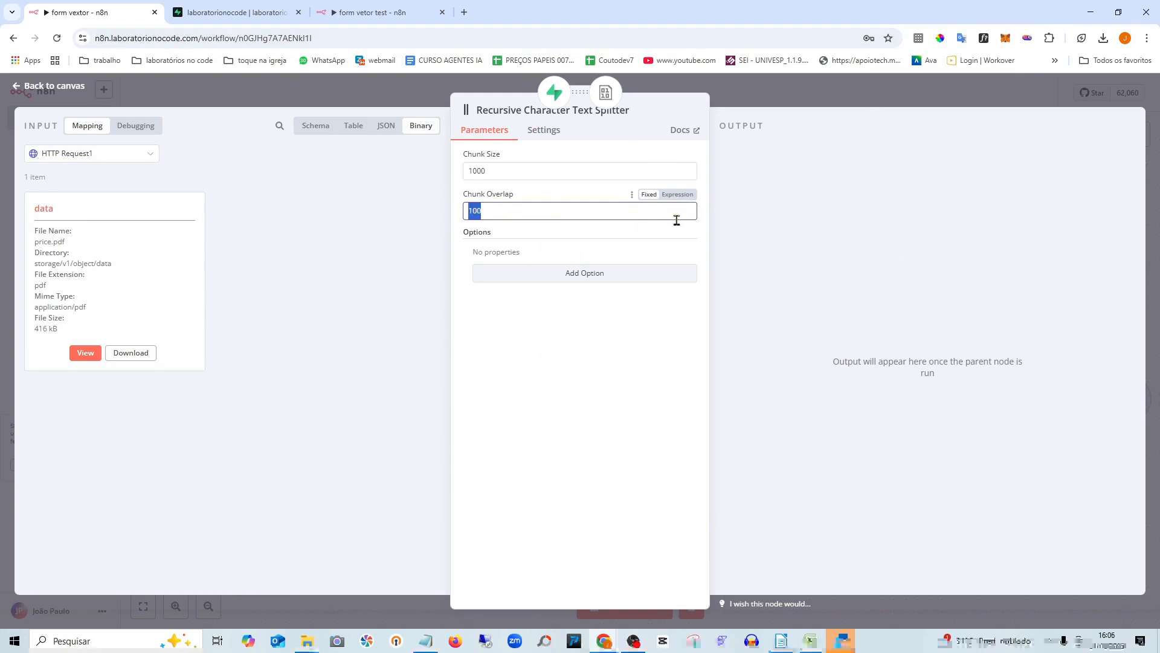
{"action": "left_click", "coordinate": [749, 236]}
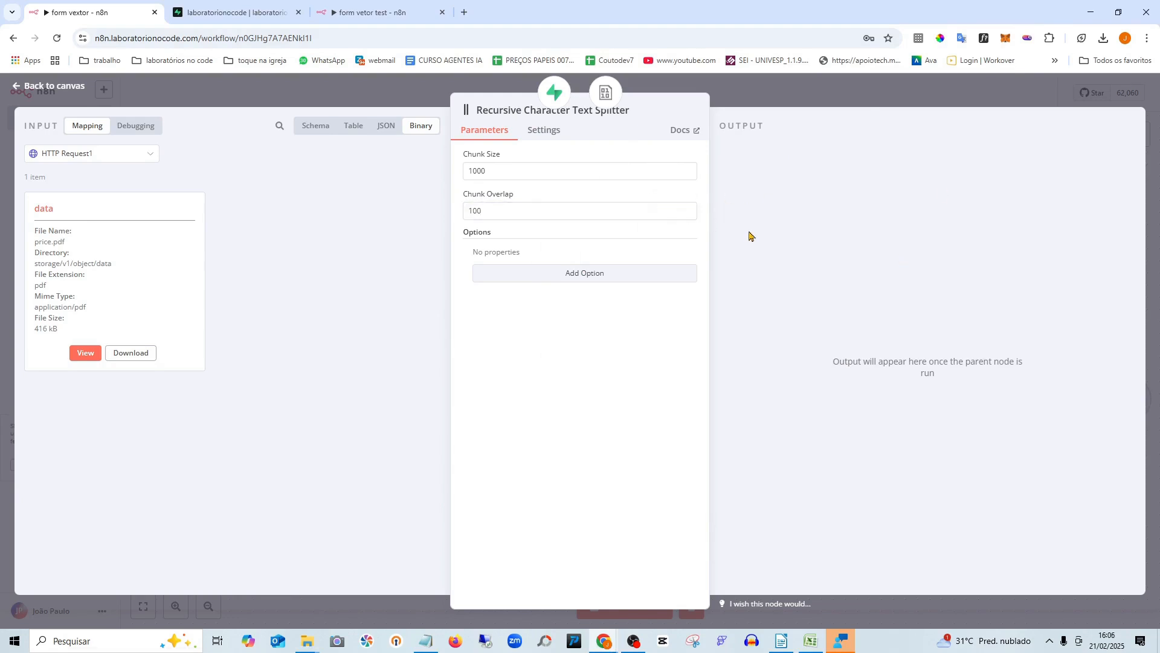
Return to the canvas, open the Supabase Vector Store node, and look through its table list for the docs table
{"action": "left_click", "coordinate": [53, 89]}
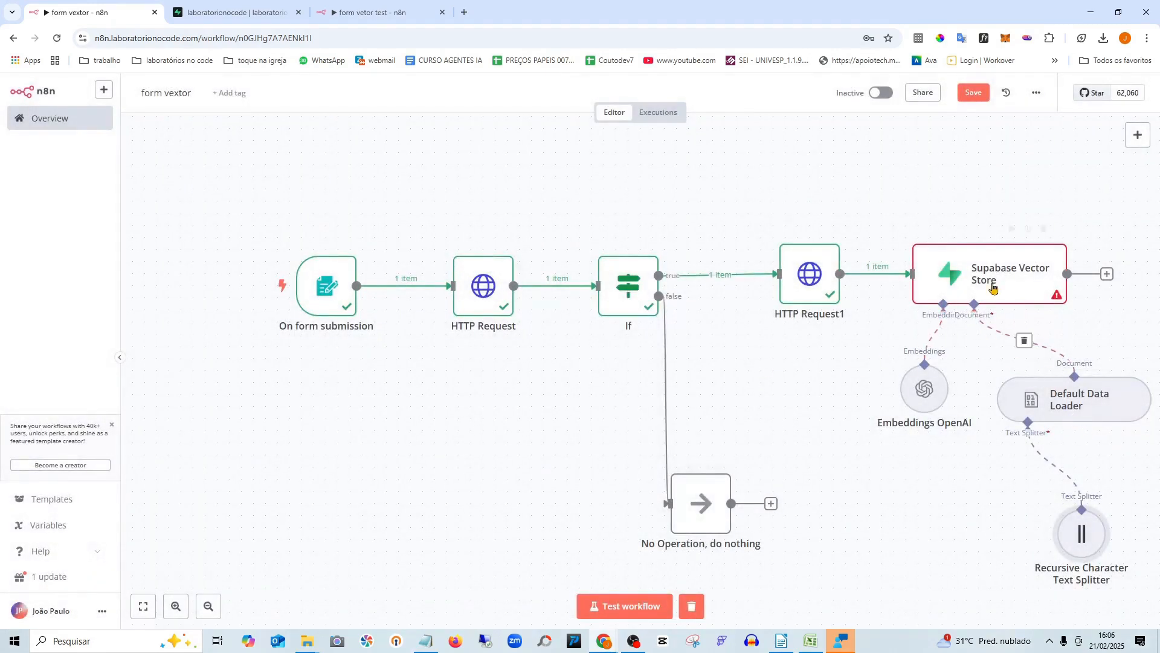
{"action": "double_click", "coordinate": [992, 284]}
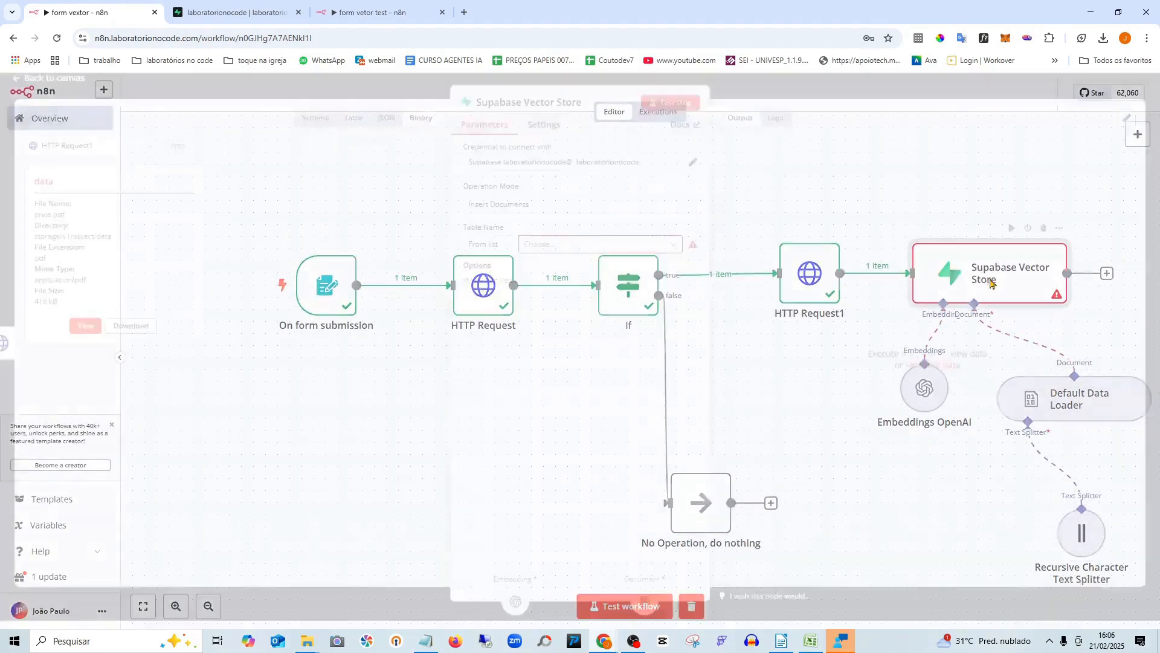
{"action": "left_click", "coordinate": [572, 254]}
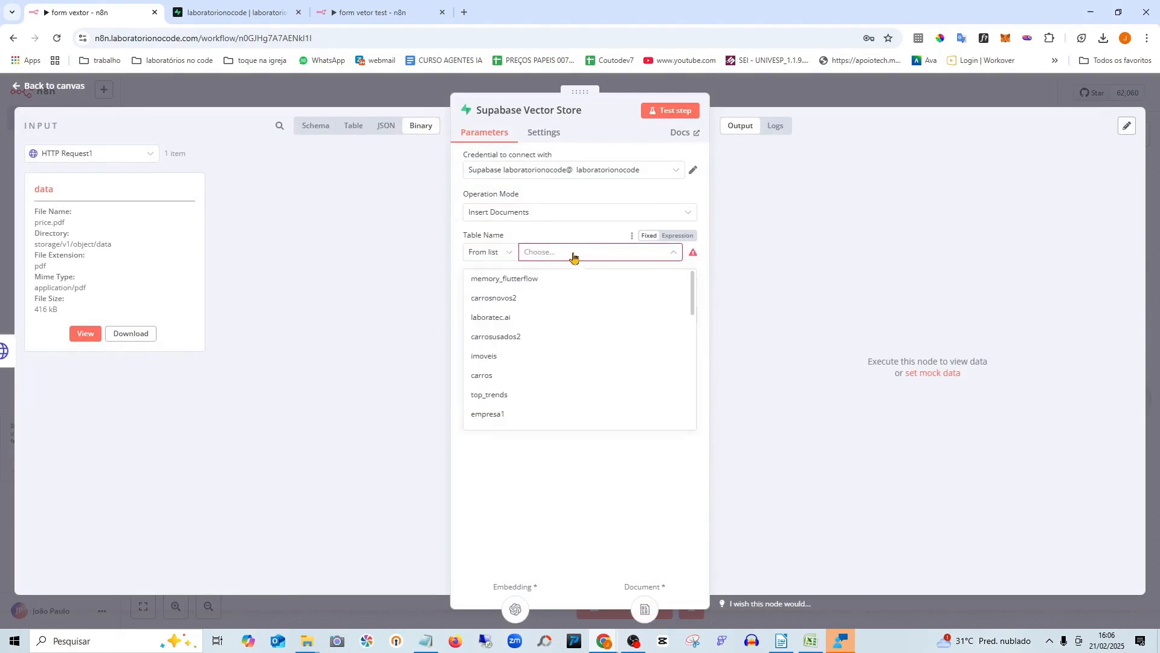
{"action": "scroll", "coordinate": [546, 393], "scroll_direction": "down", "scroll_amount": 5}
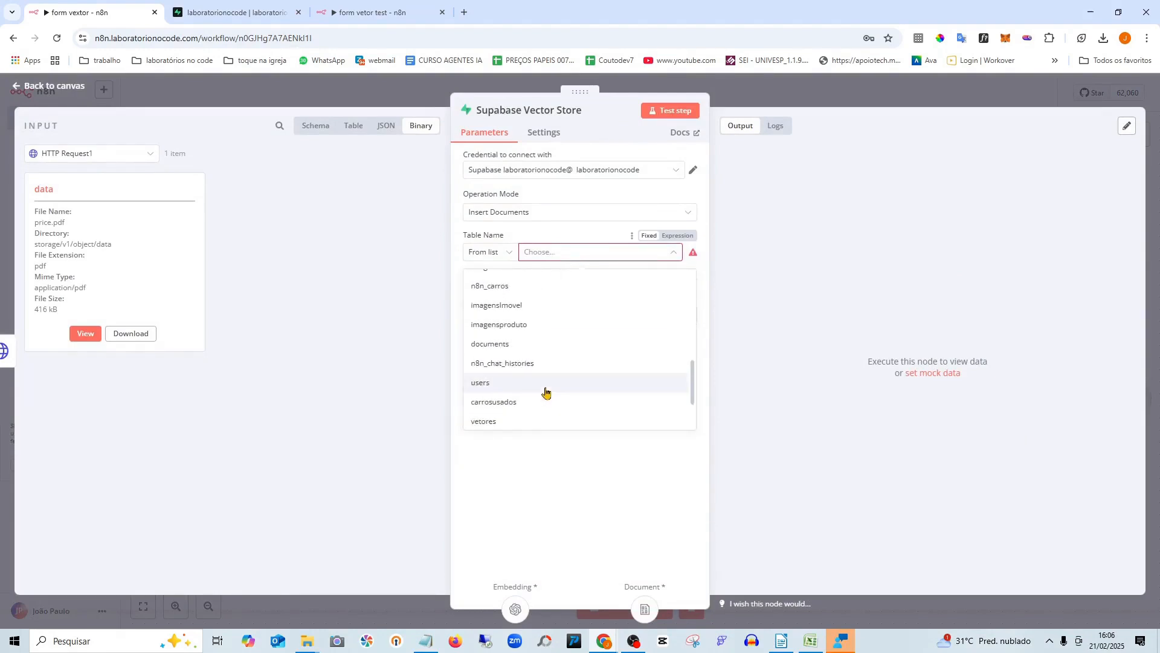
{"action": "scroll", "coordinate": [541, 387], "scroll_direction": "up", "scroll_amount": 5}
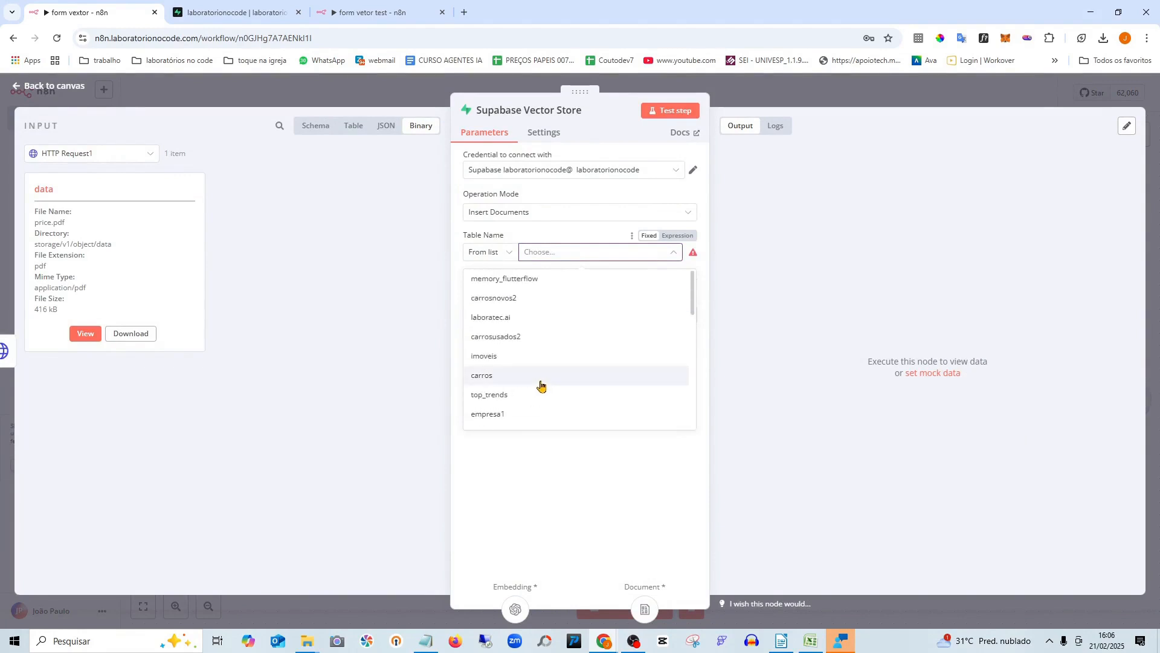
{"action": "scroll", "coordinate": [536, 346], "scroll_direction": "down", "scroll_amount": 8}
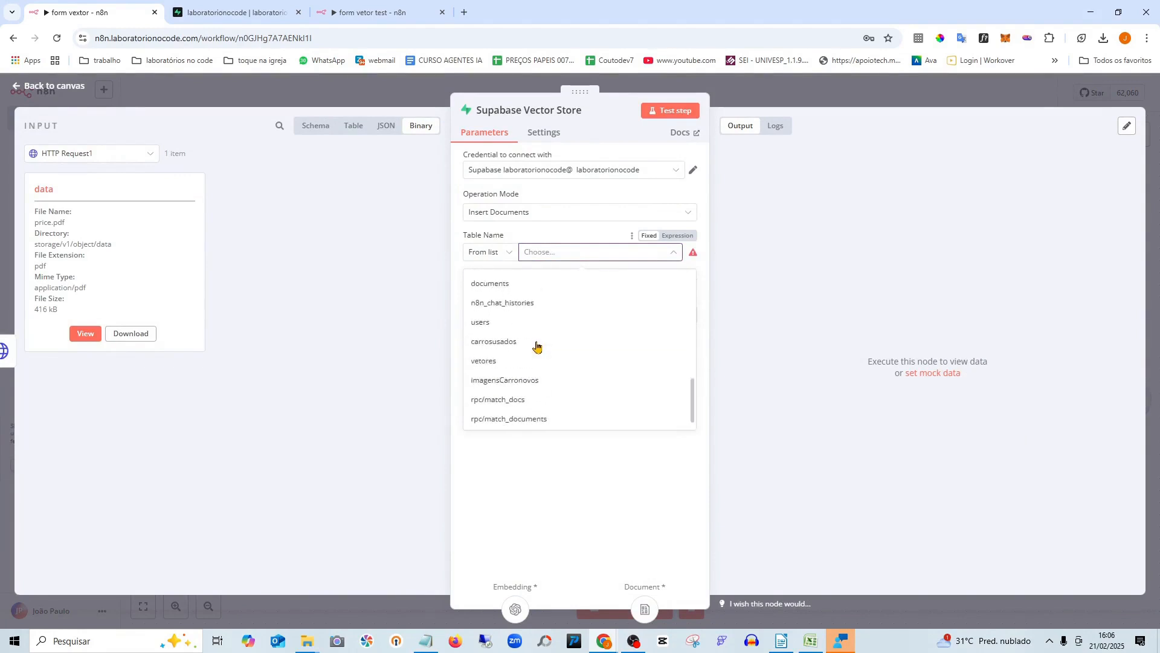
{"action": "scroll", "coordinate": [538, 341], "scroll_direction": "up", "scroll_amount": 8}
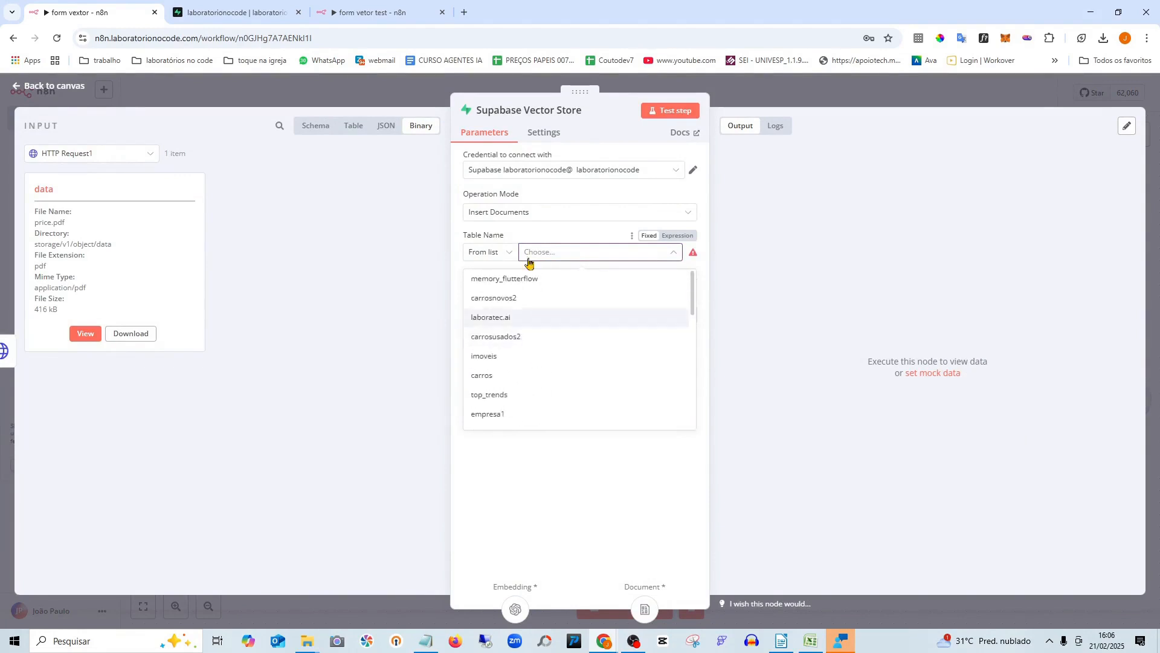
Switch the Supabase Vector Store credential to the ringo ia one and back to the laboratorionocode one
{"action": "left_click", "coordinate": [548, 172]}
{"action": "left_click", "coordinate": [511, 197]}
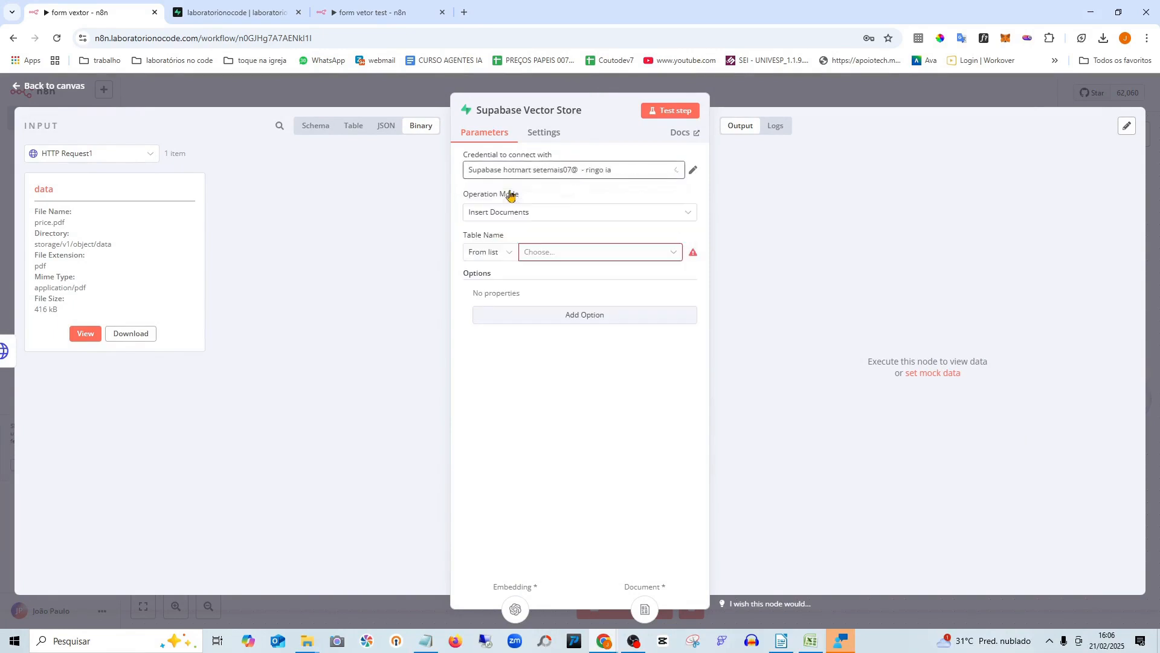
{"action": "left_click", "coordinate": [548, 175]}
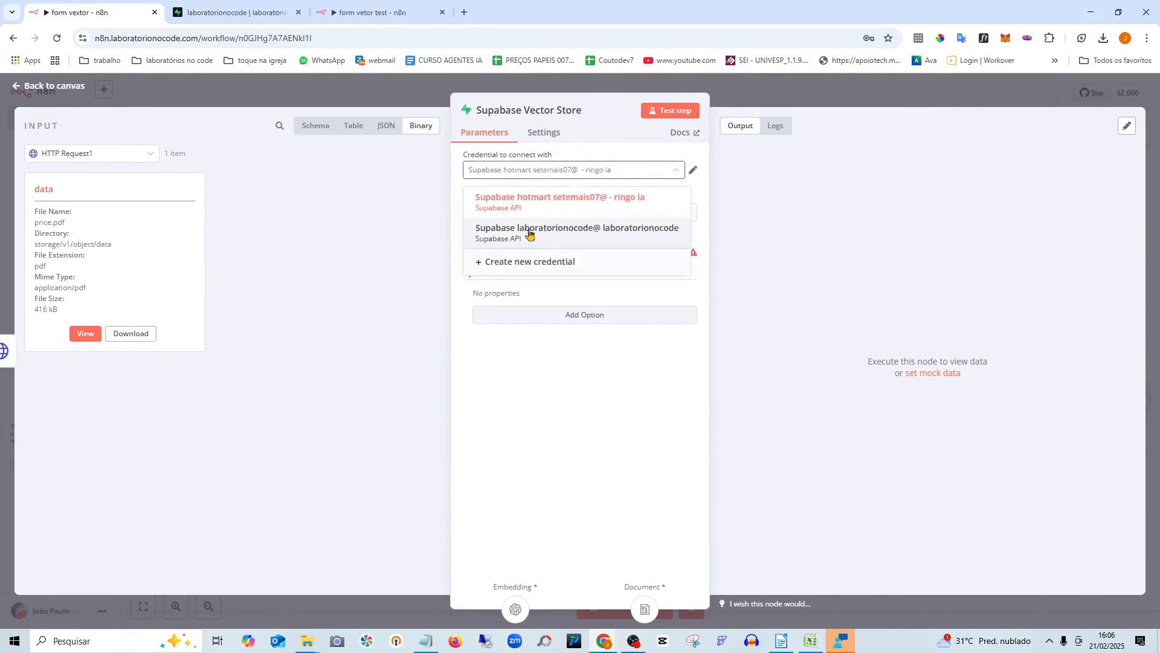
{"action": "left_click", "coordinate": [565, 231]}
Choose docs as the Supabase Vector Store's table and return to the canvas
{"action": "left_click", "coordinate": [559, 253]}
{"action": "scroll", "coordinate": [556, 338], "scroll_direction": "down", "scroll_amount": 1}
{"action": "scroll", "coordinate": [554, 337], "scroll_direction": "down", "scroll_amount": 3}
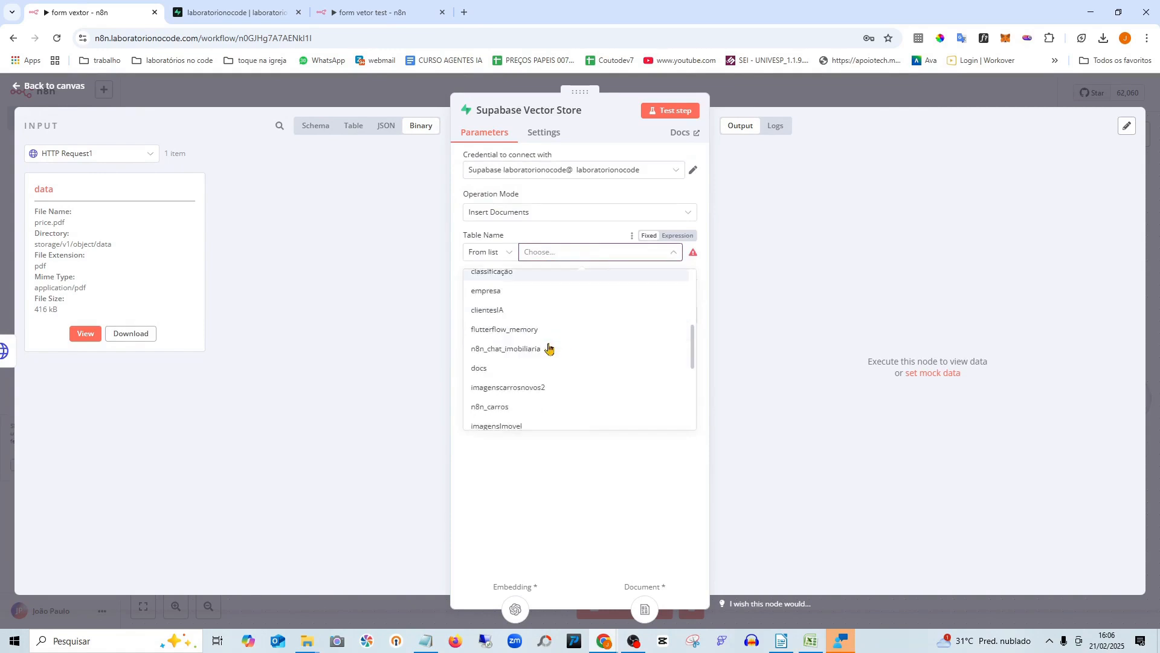
{"action": "left_click", "coordinate": [487, 370]}
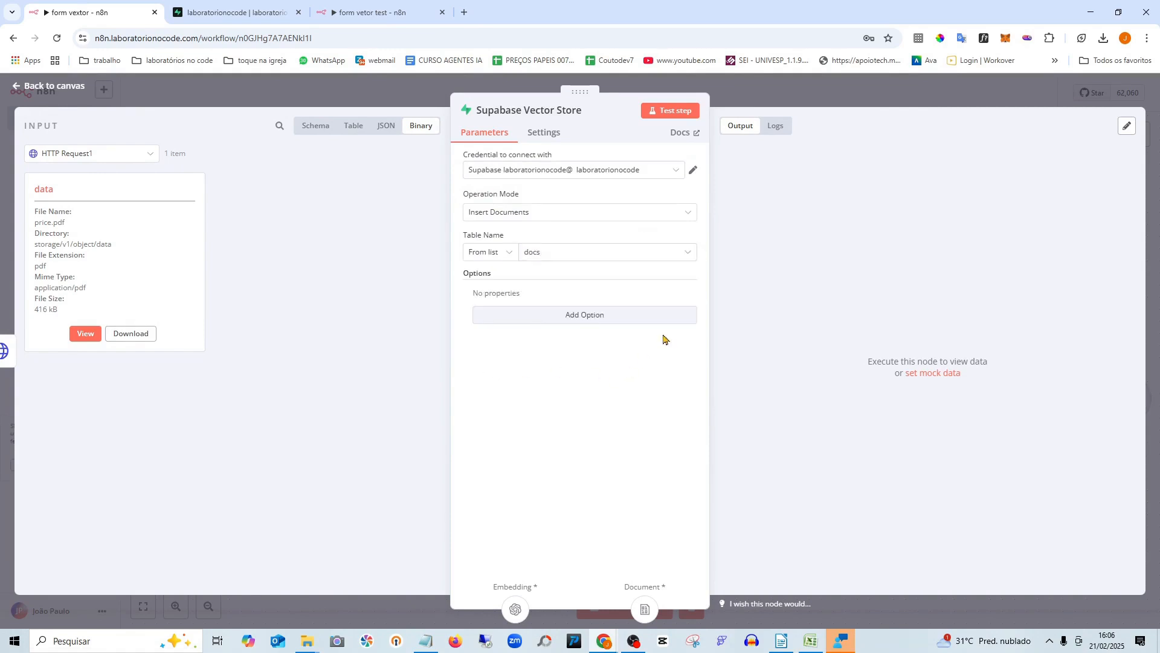
{"action": "left_click", "coordinate": [56, 89]}
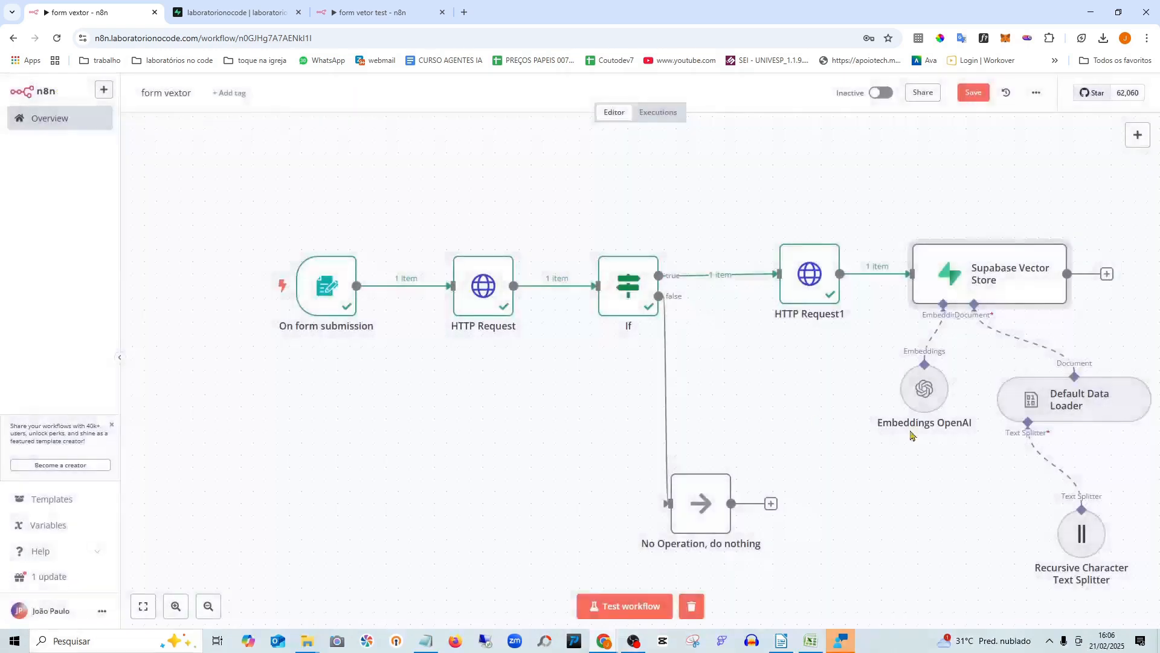
Switch to the Supabase dashboard and open the project's Storage section
{"action": "scroll", "coordinate": [1034, 345], "scroll_direction": "down", "scroll_amount": 1}
{"action": "left_click_drag", "start_coordinate": [920, 445], "coordinate": [786, 444]}
{"action": "left_click", "coordinate": [229, 13]}
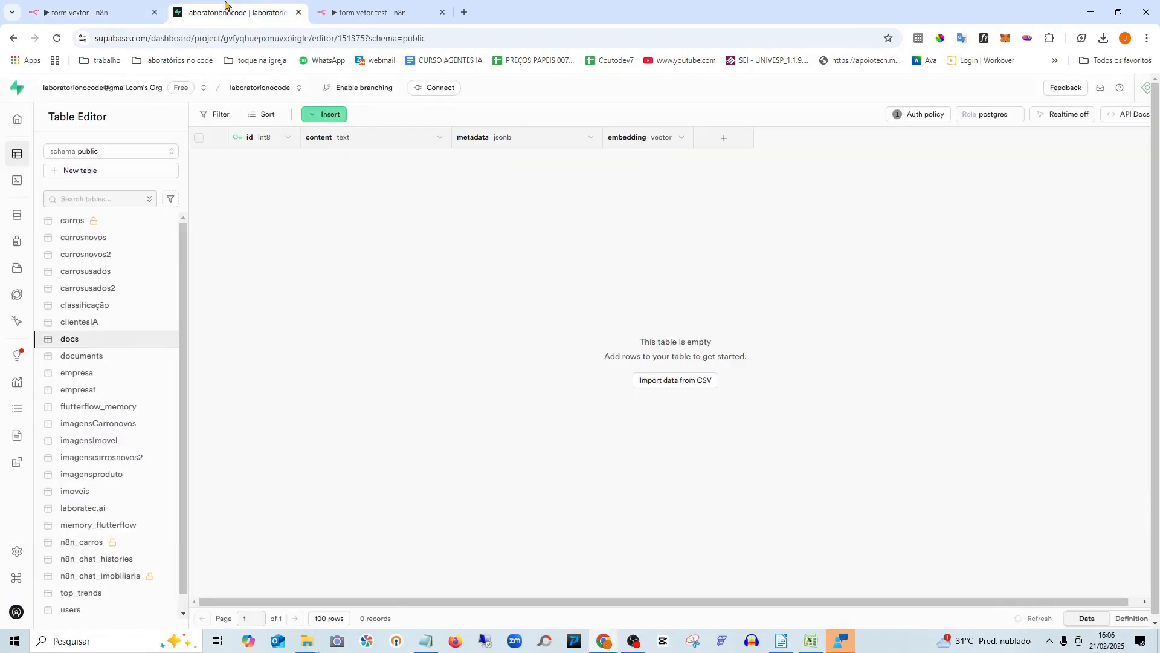
{"action": "mouse_move", "coordinate": [31, 233]}
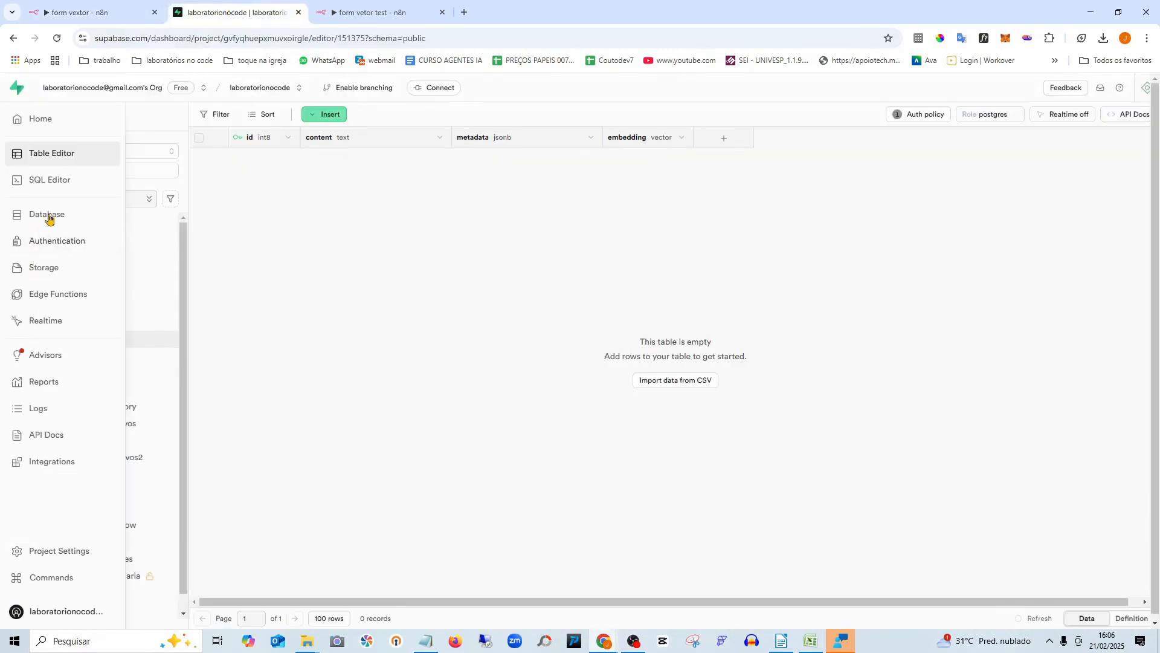
{"action": "left_click", "coordinate": [47, 268]}
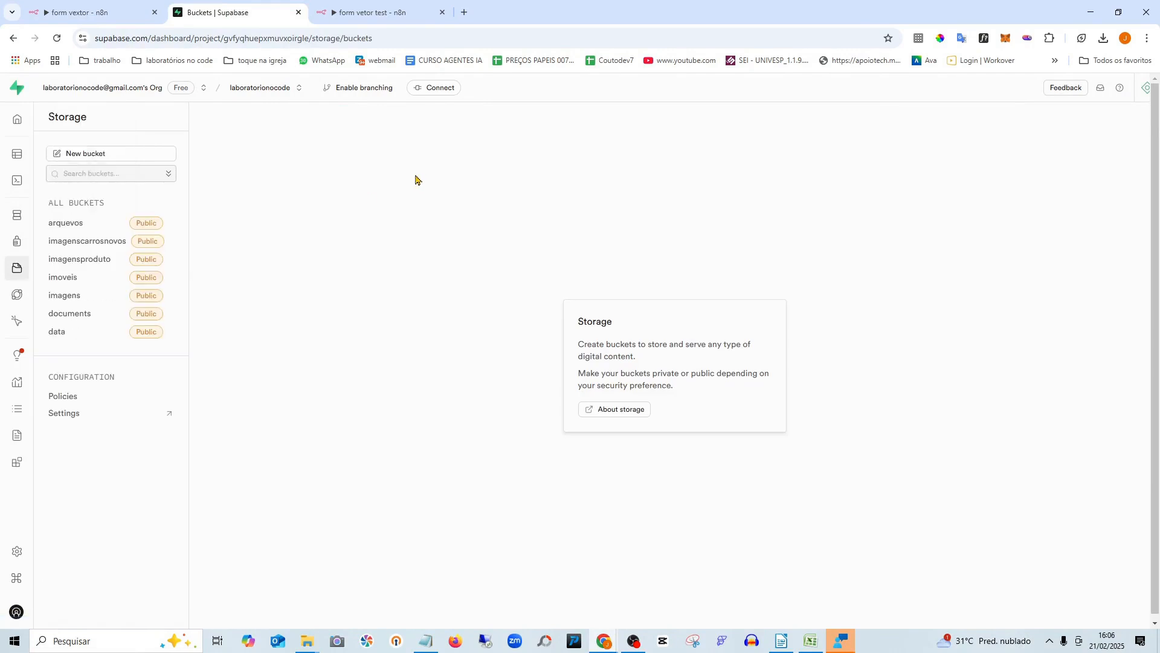
Delete price.pdf from the data storage bucket and confirm the deletion
{"action": "left_click", "coordinate": [61, 333]}
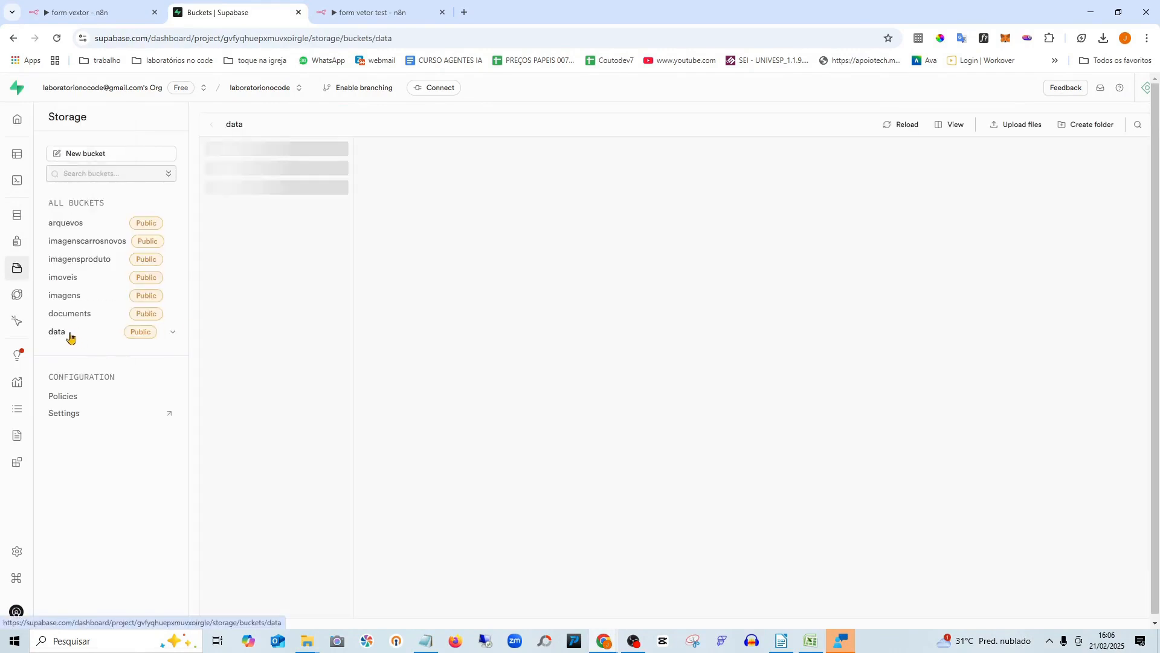
{"action": "left_click", "coordinate": [341, 171]}
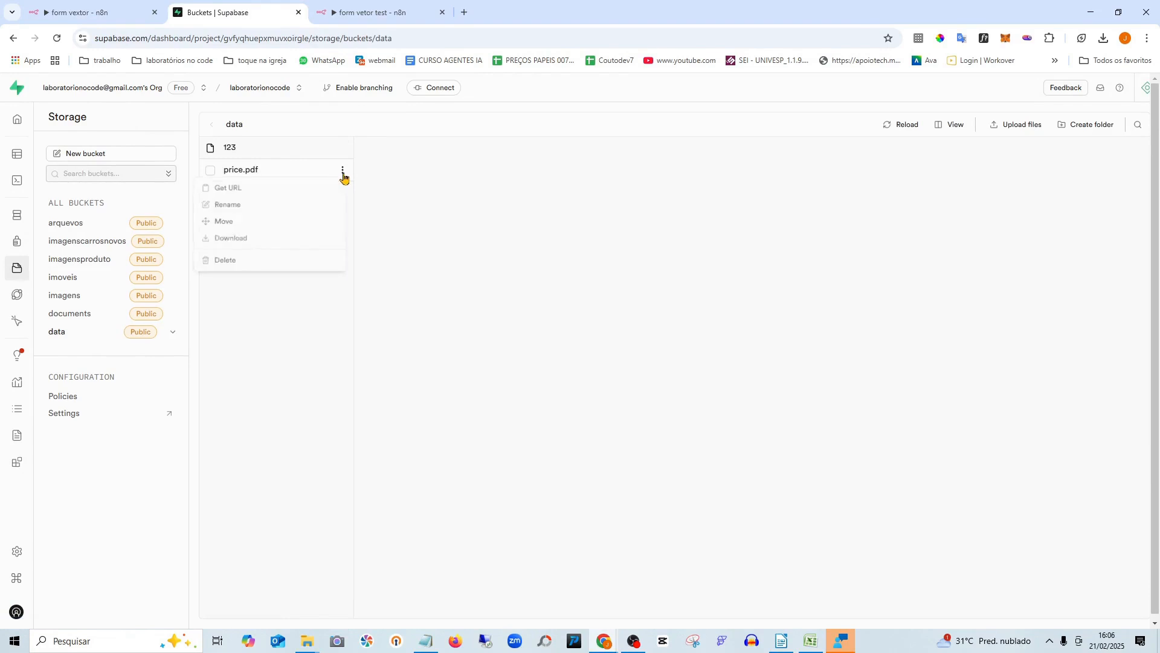
{"action": "left_click", "coordinate": [229, 266]}
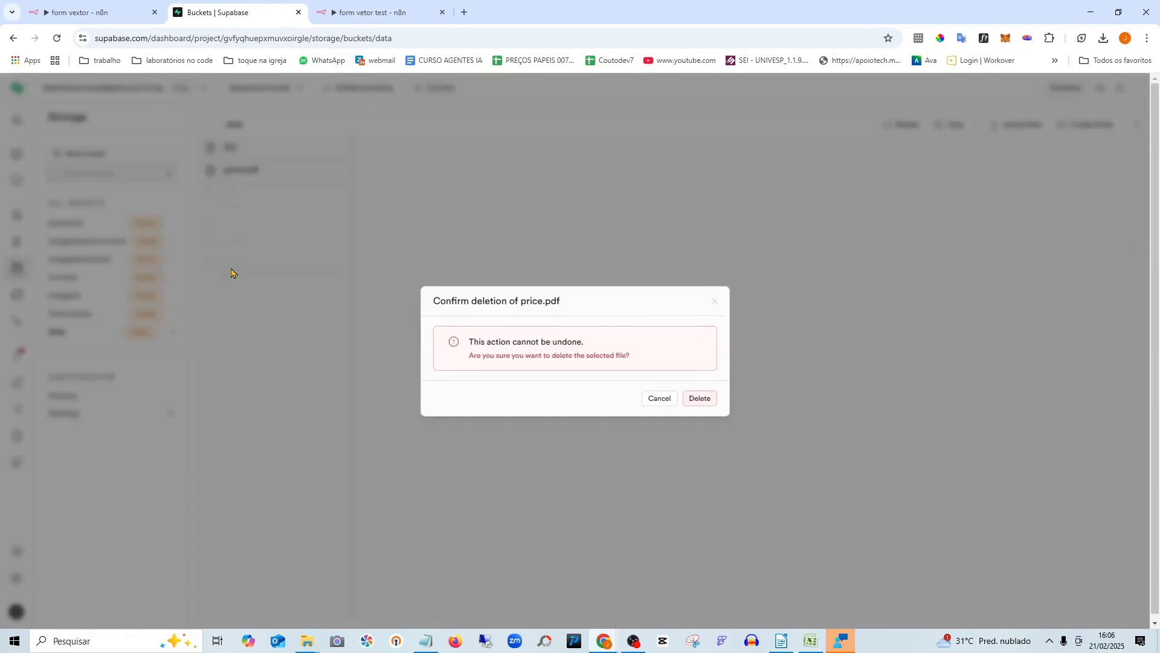
{"action": "left_click", "coordinate": [694, 399]}
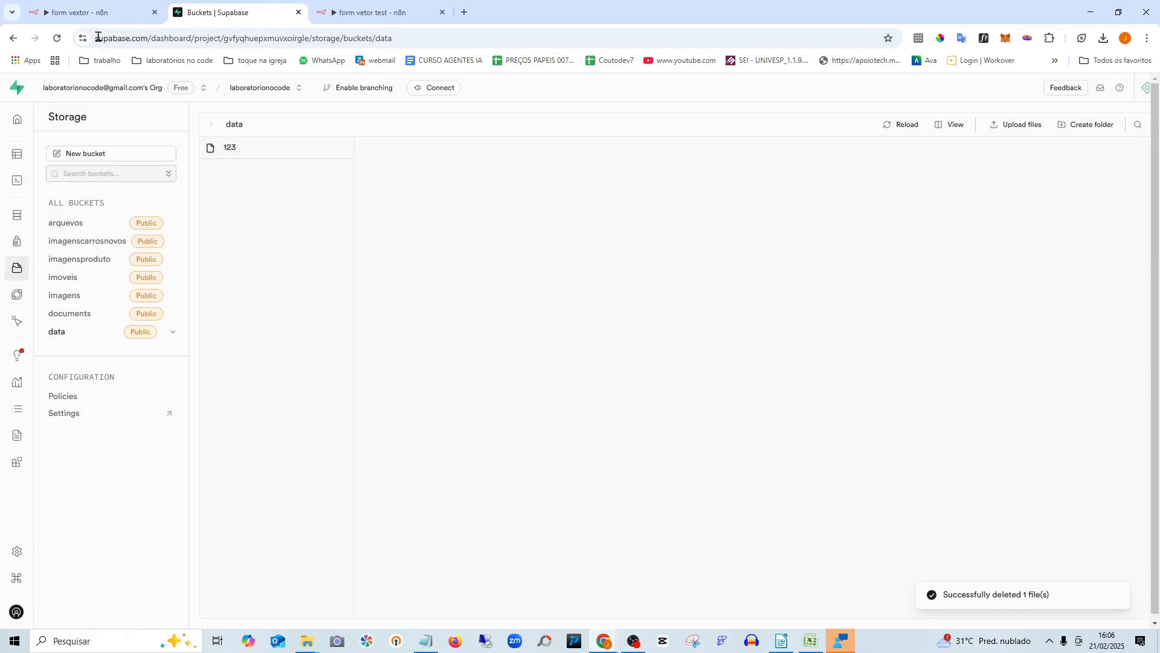
Switch to the form vextor workflow in n8n and run a test, submitting price.pdf from the desktop through the documents form
{"action": "left_click", "coordinate": [85, 12]}
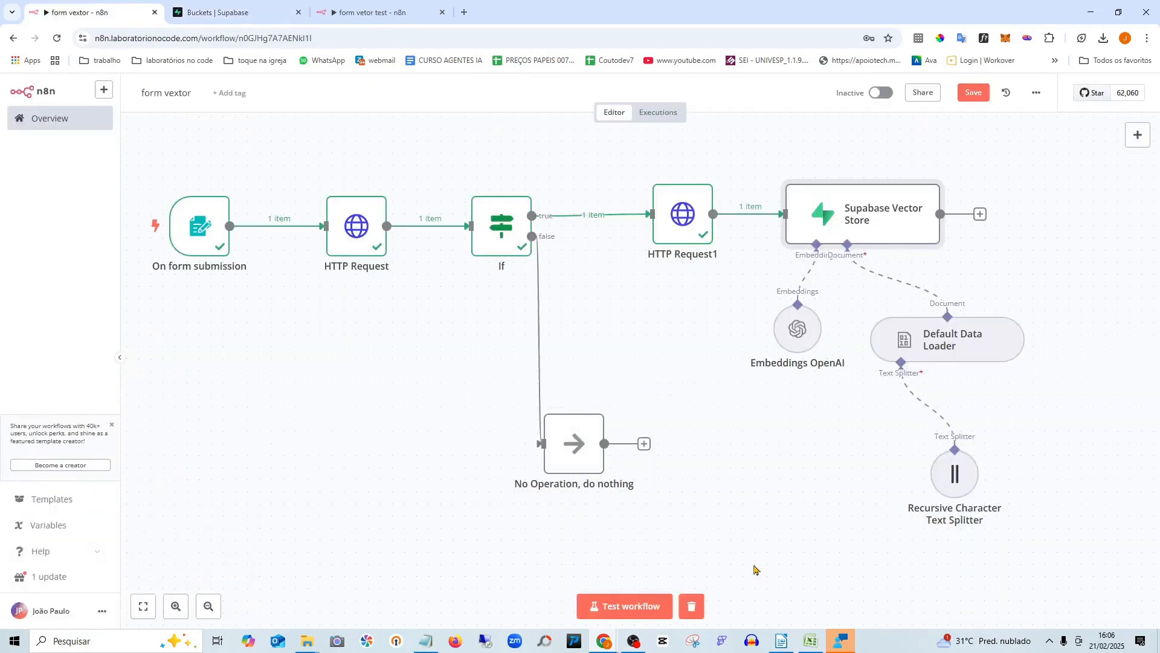
{"action": "left_click", "coordinate": [646, 606]}
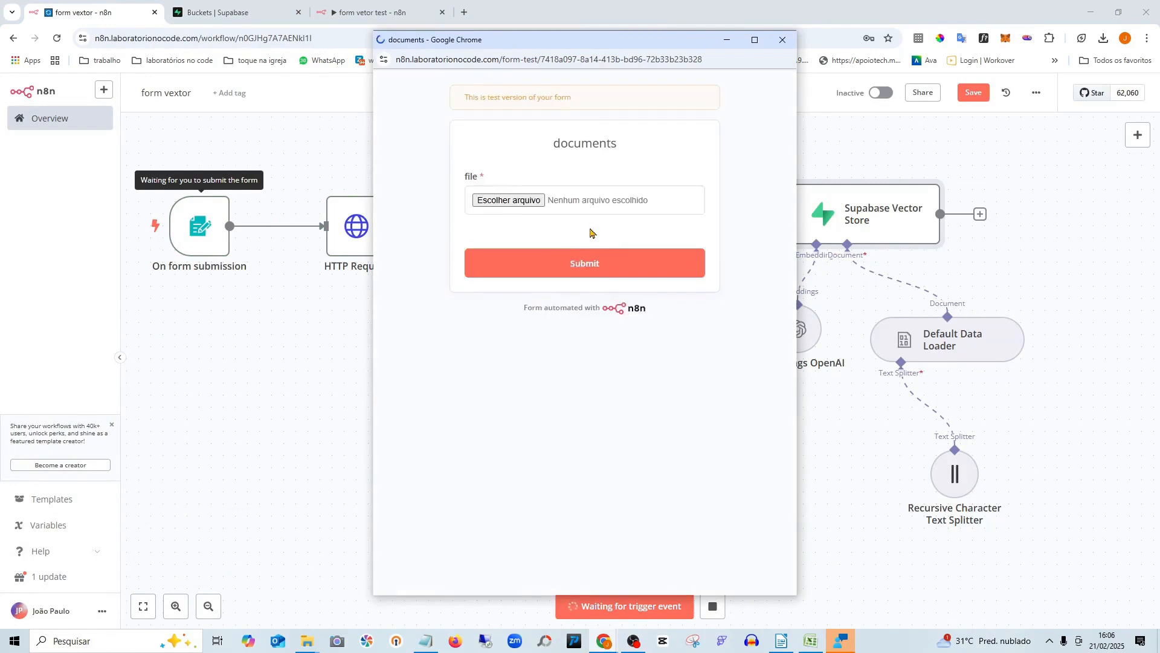
{"action": "left_click", "coordinate": [580, 272]}
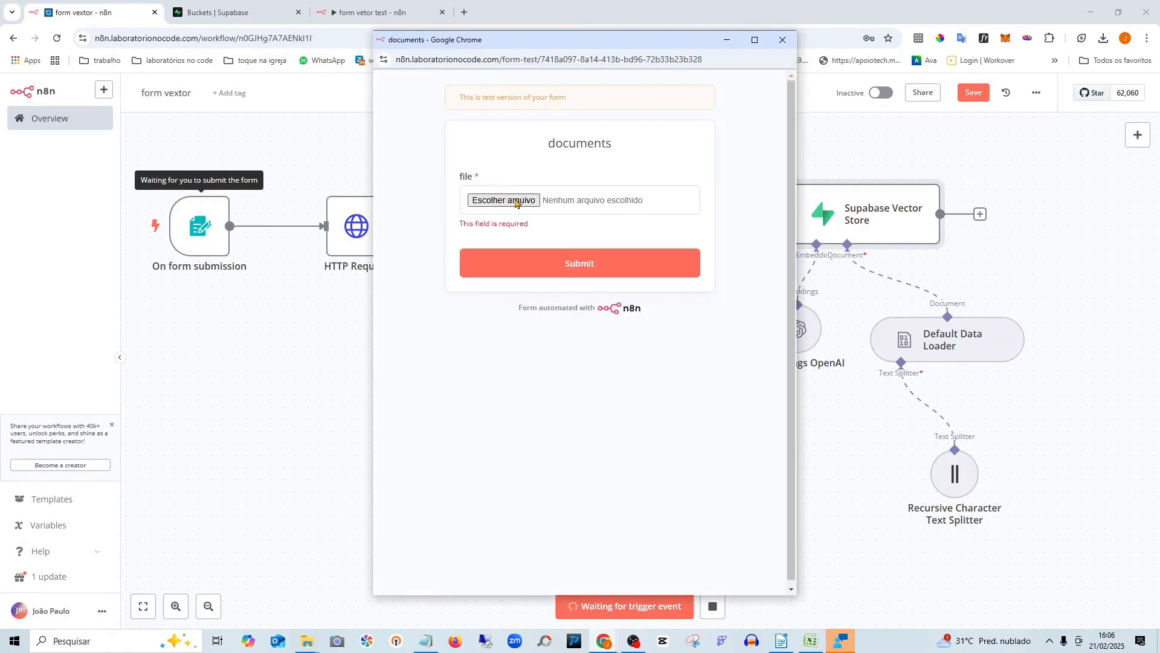
{"action": "left_click", "coordinate": [690, 206]}
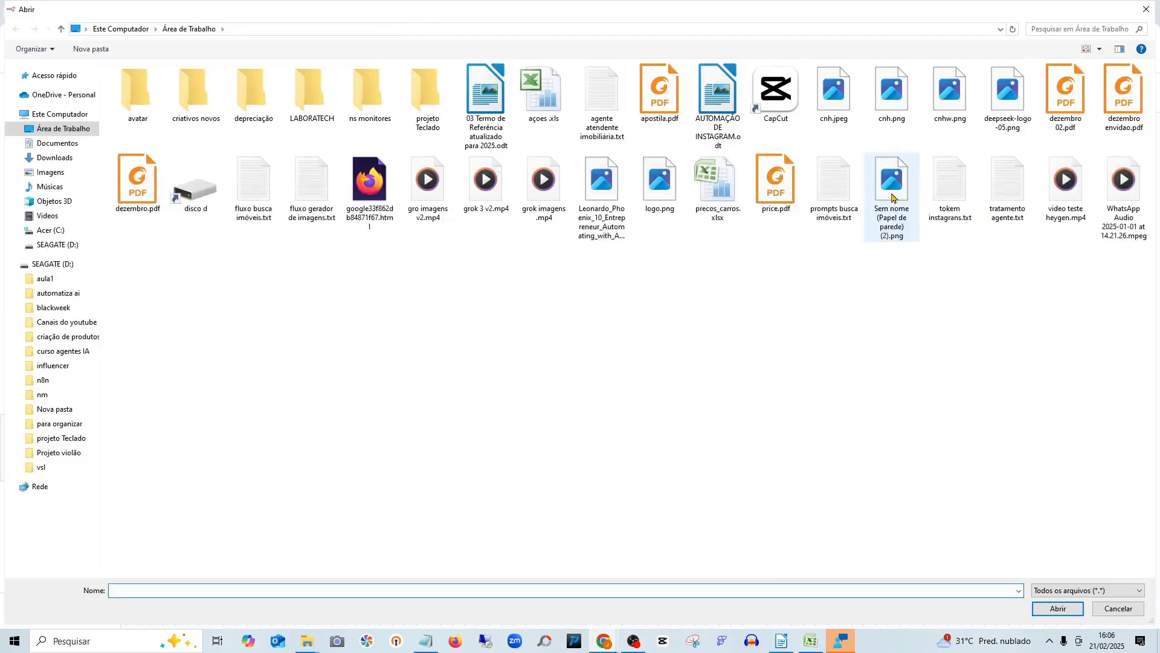
{"action": "double_click", "coordinate": [776, 181]}
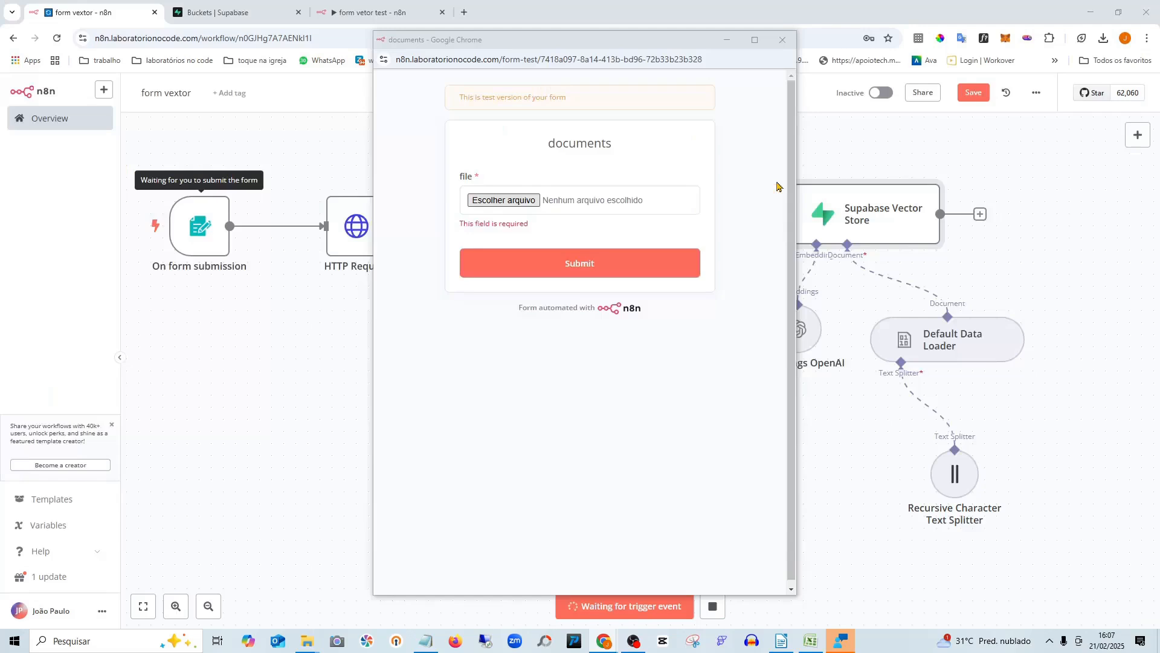
{"action": "left_click", "coordinate": [577, 272]}
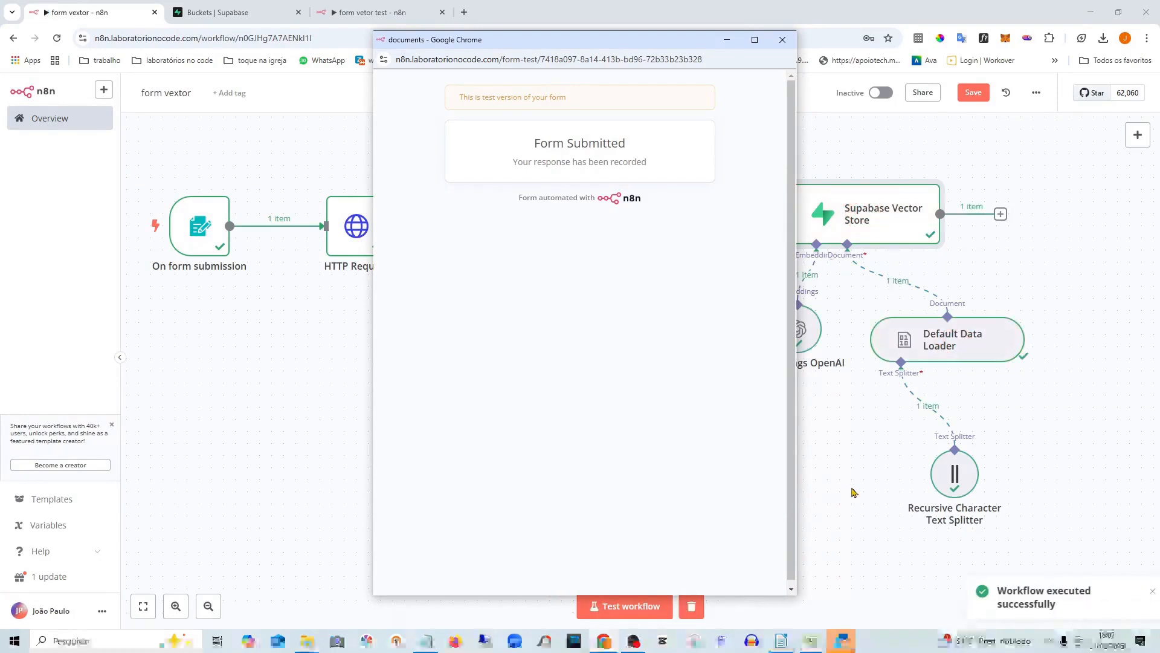
Inspect the Supabase Vector Store node's output, and check the inserted row in Supabase's docs table
{"action": "double_click", "coordinate": [867, 225]}
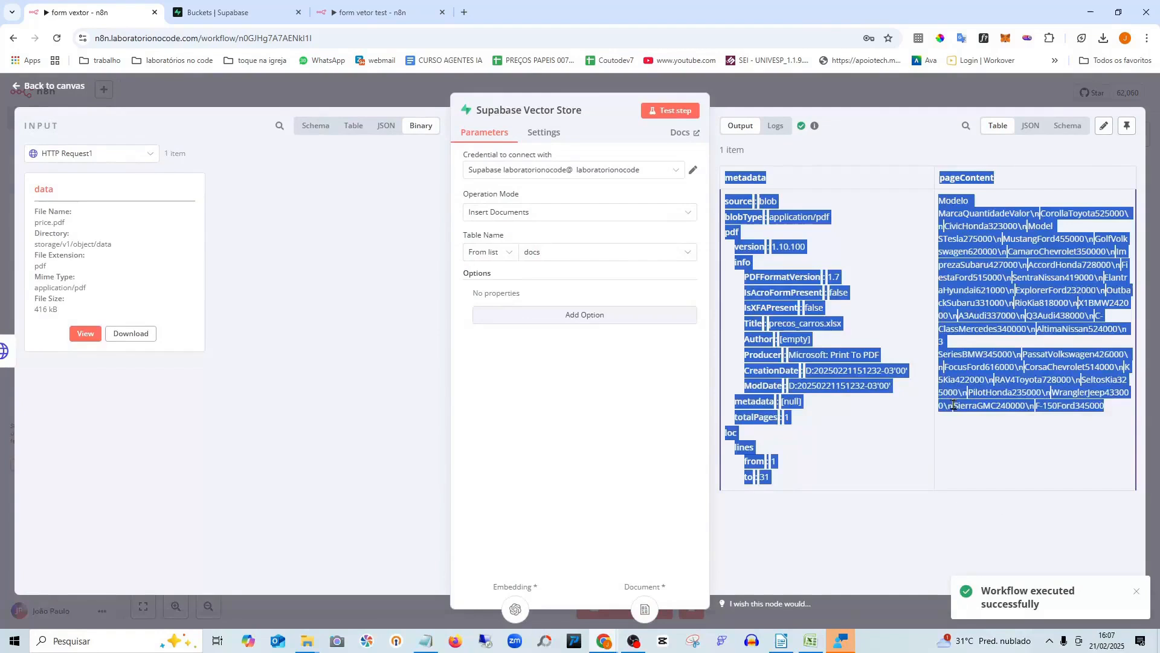
{"action": "left_click", "coordinate": [953, 404]}
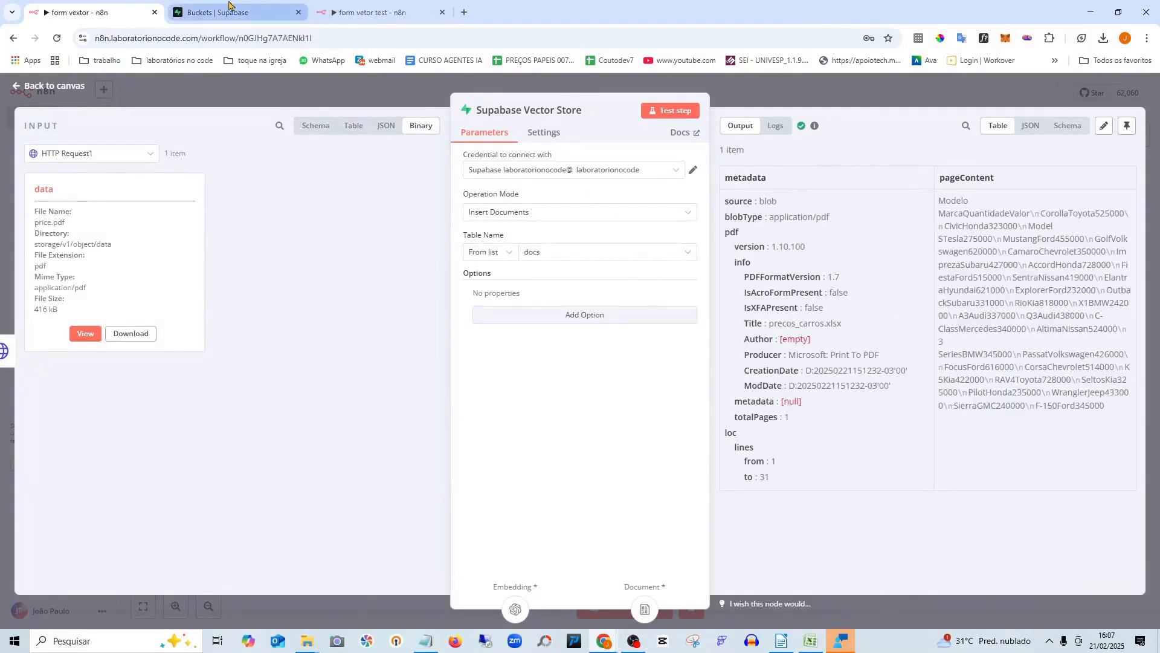
{"action": "left_click", "coordinate": [228, 7]}
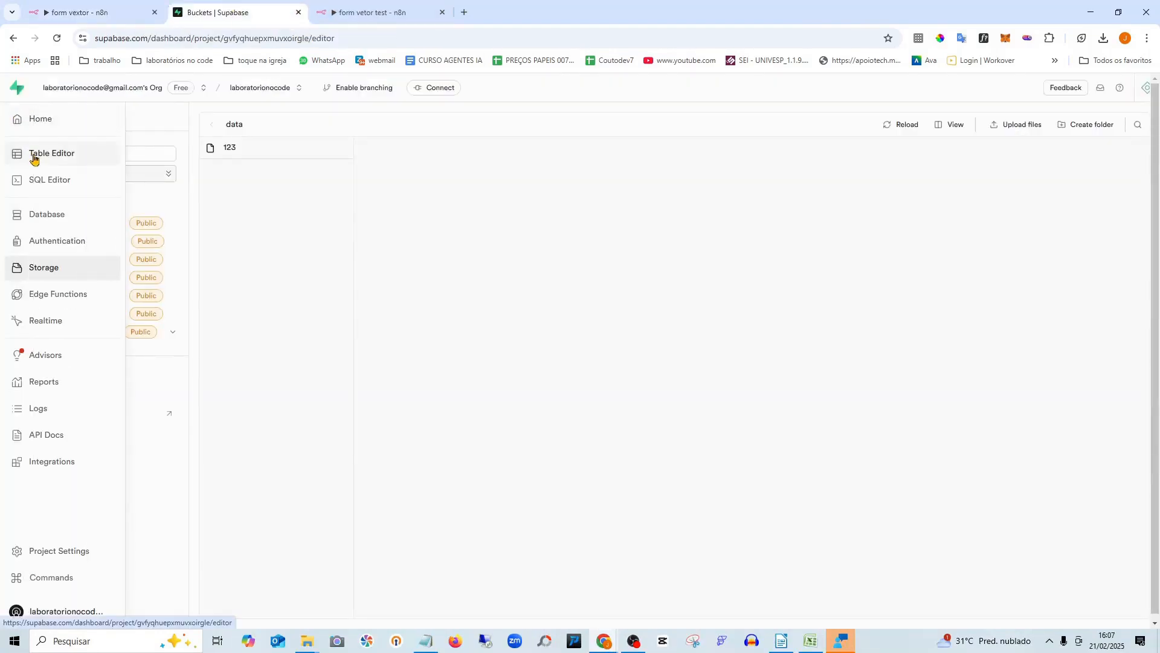
{"action": "left_click", "coordinate": [33, 155]}
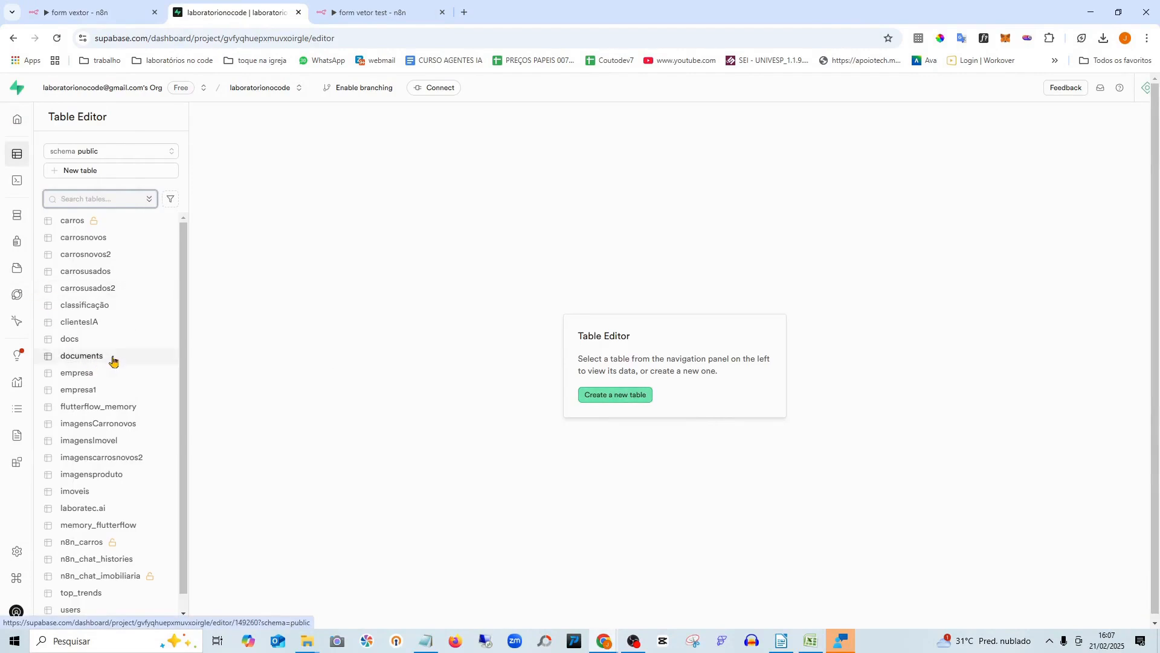
{"action": "left_click", "coordinate": [78, 347]}
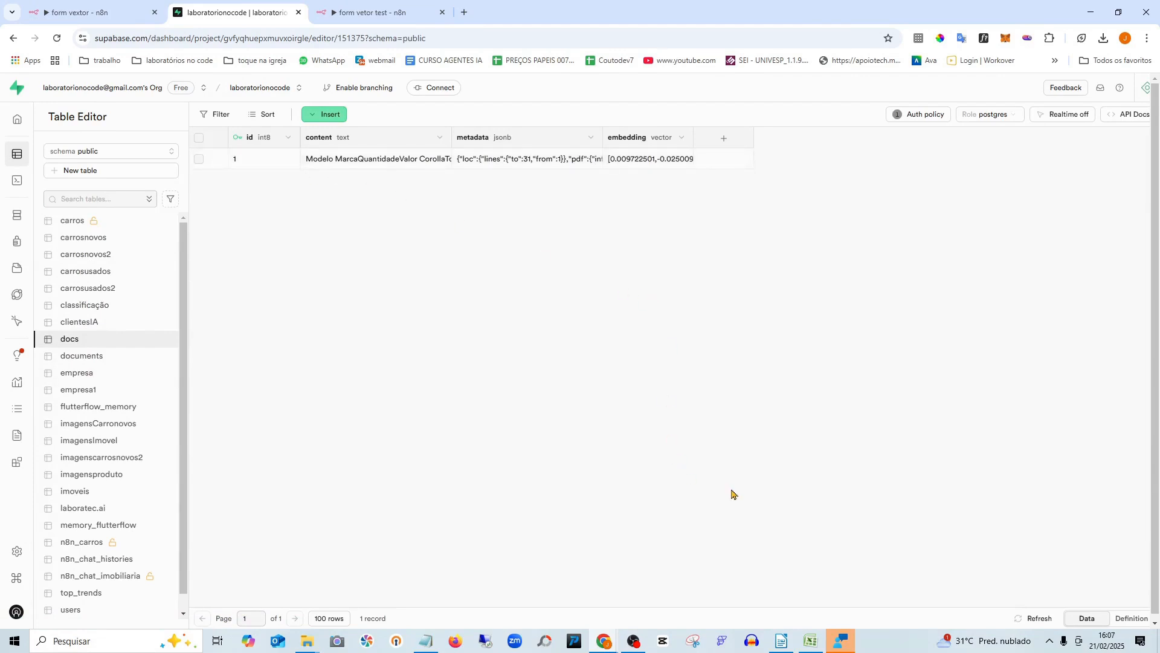
Open price.pdf from the desktop in Foxit Reader, look through its car price list, and minimize the reader
{"action": "left_click", "coordinate": [1091, 13]}
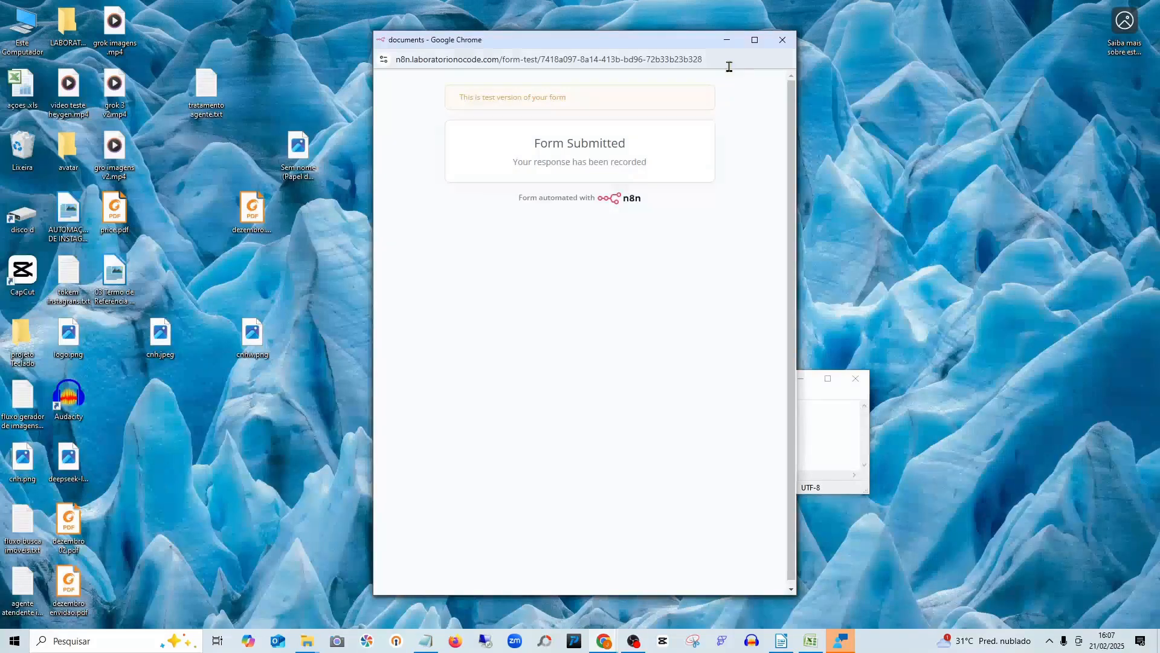
{"action": "key", "text": "alt+Tab"}
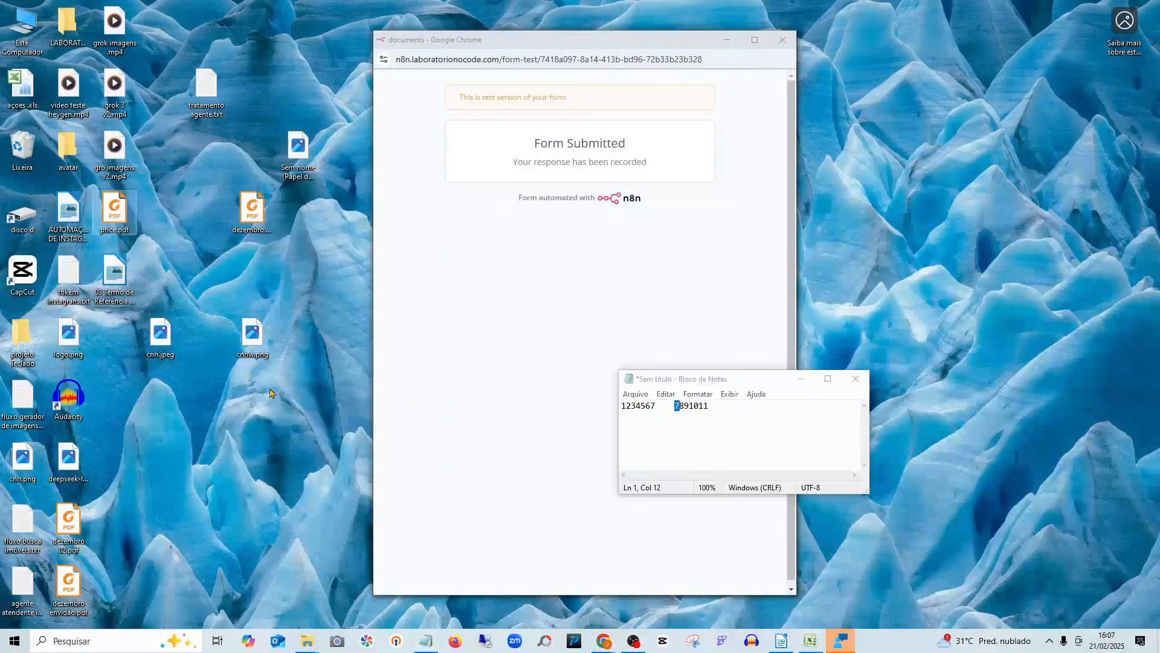
{"action": "double_click", "coordinate": [111, 213]}
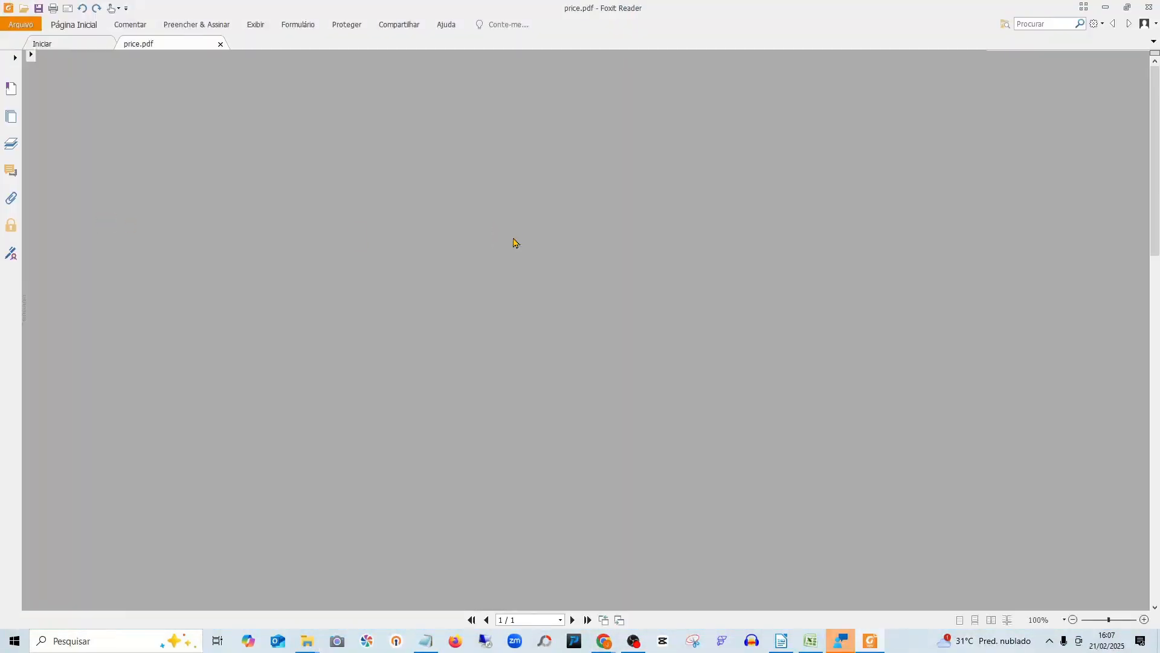
{"action": "scroll", "coordinate": [447, 326], "scroll_direction": "down", "scroll_amount": 10}
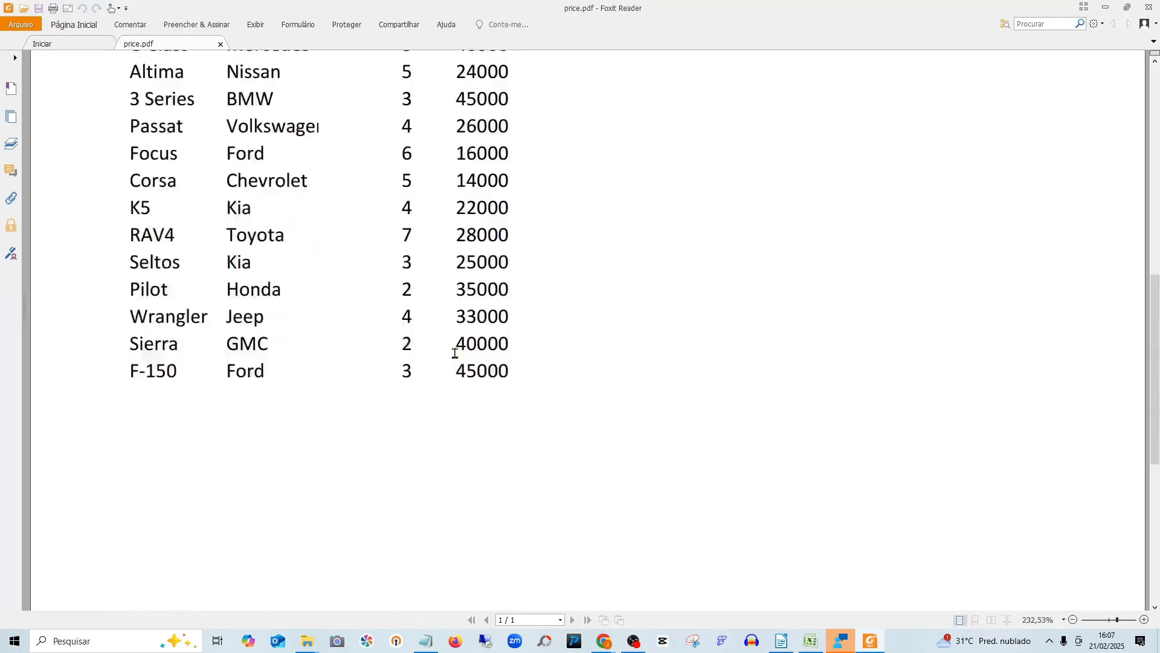
{"action": "scroll", "coordinate": [710, 207], "scroll_direction": "up", "scroll_amount": 5}
{"action": "left_click", "coordinate": [1106, 8]}
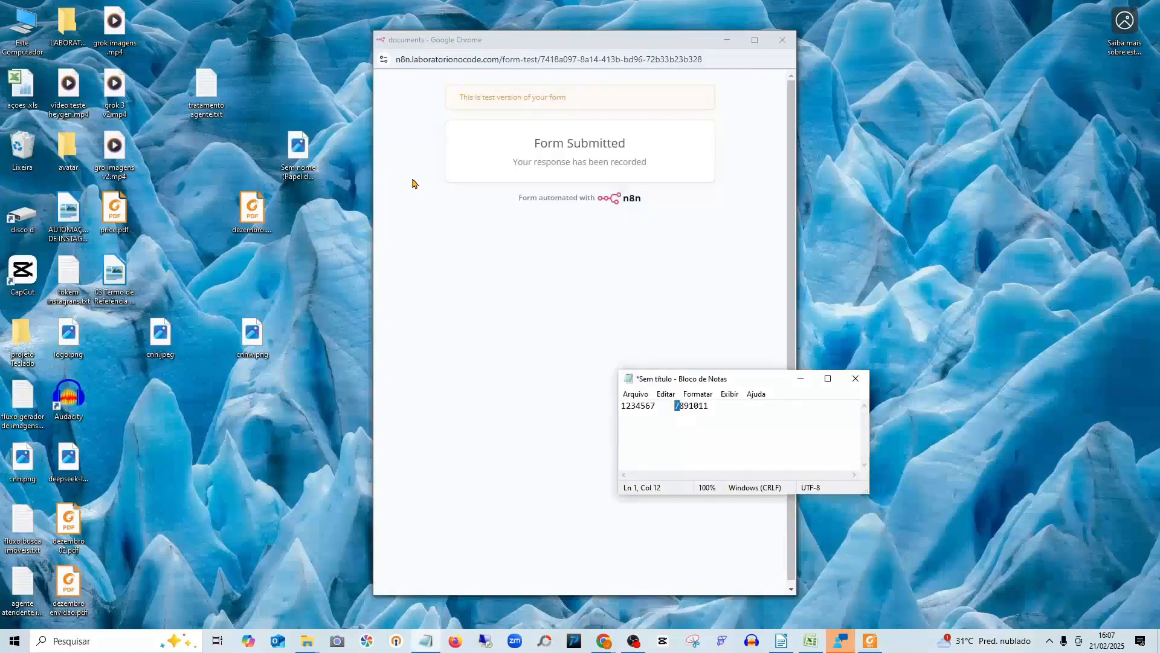
Return to the docs table in Supabase and try to widen its embedding column
{"action": "left_click", "coordinate": [603, 641]}
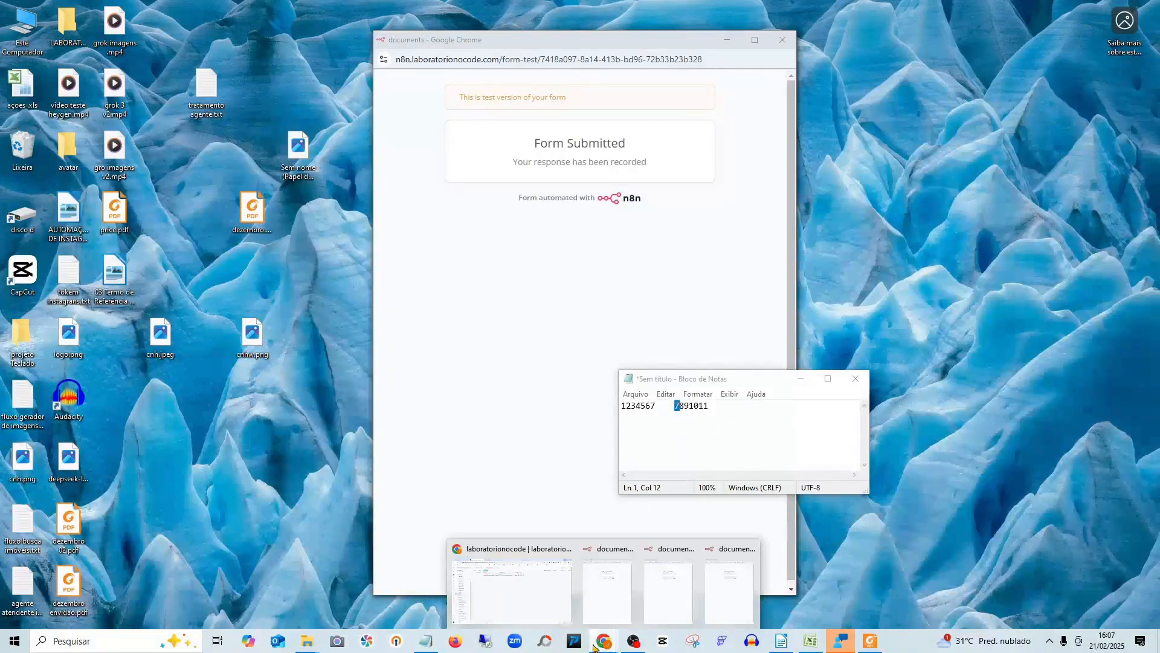
{"action": "left_click", "coordinate": [527, 582]}
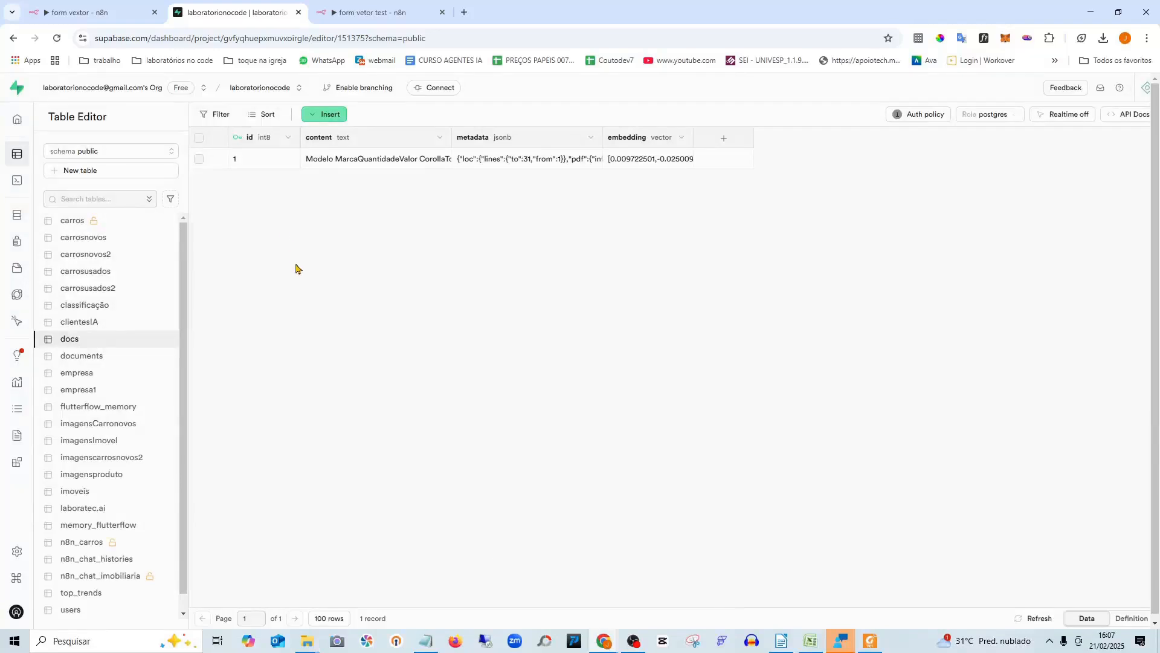
{"action": "left_click", "coordinate": [387, 12]}
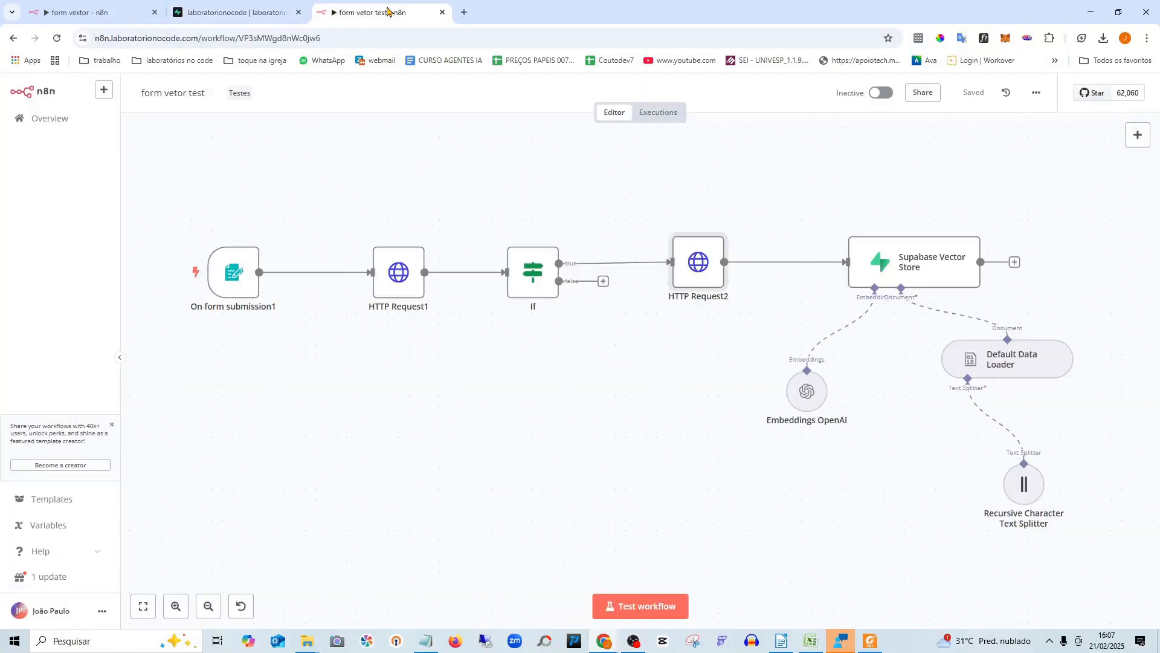
{"action": "left_click", "coordinate": [226, 12]}
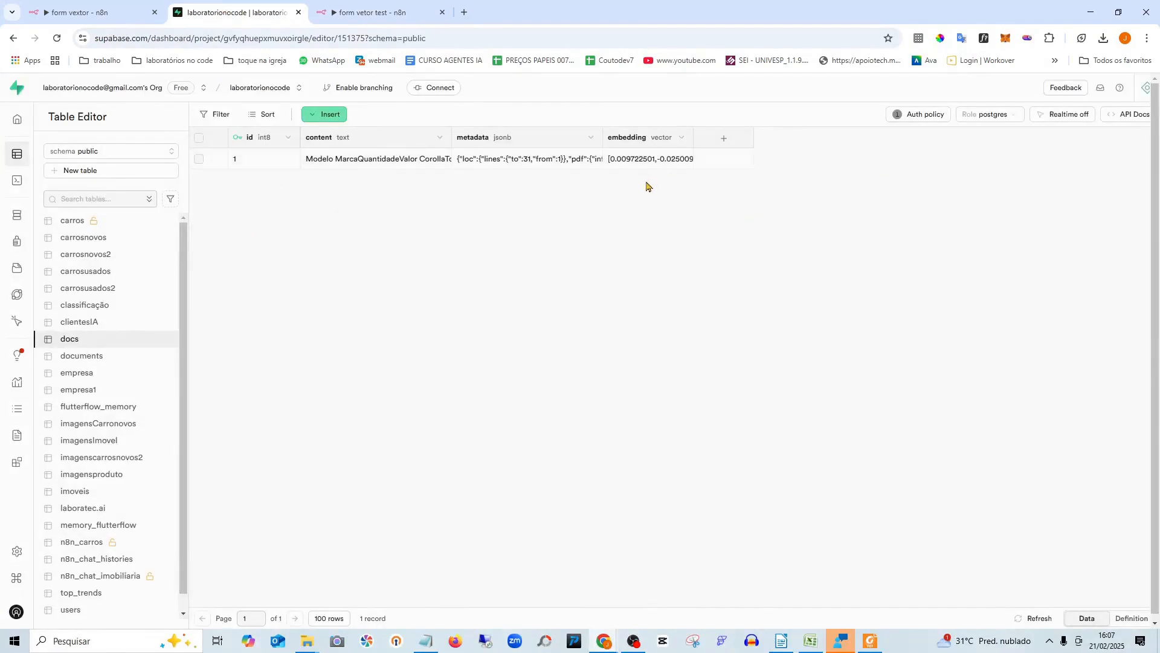
{"action": "left_click_drag", "start_coordinate": [691, 129], "coordinate": [746, 130]}
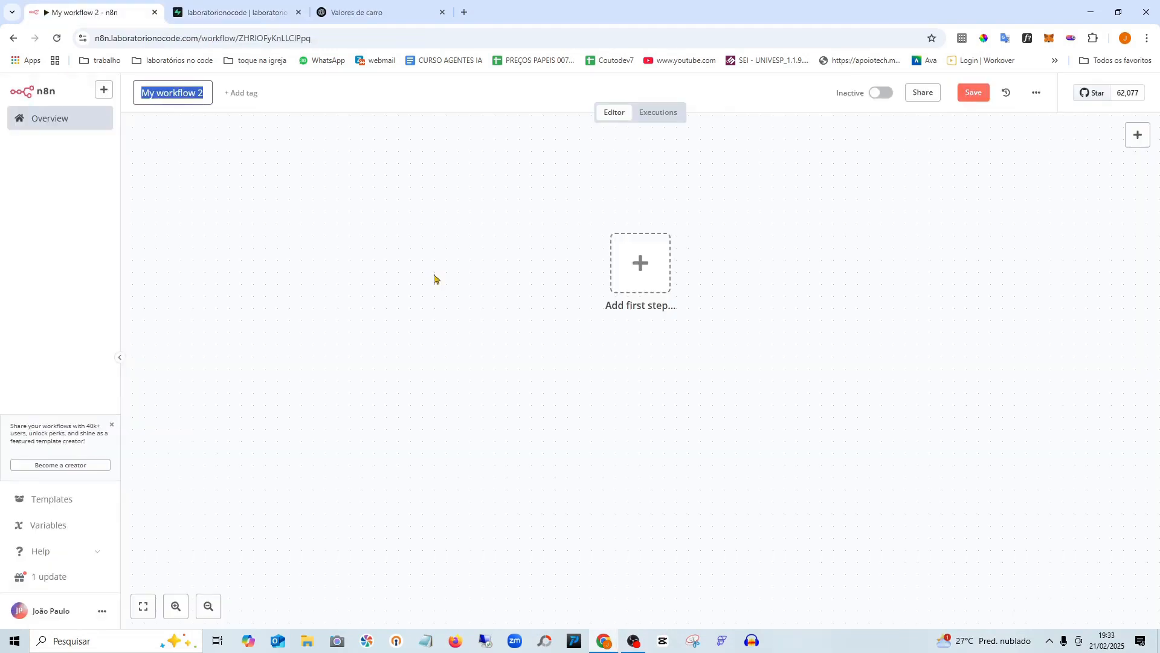
Rename the new n8n workflow as agent and add a Chat Trigger as its first node
{"action": "type", "text": "agent"}
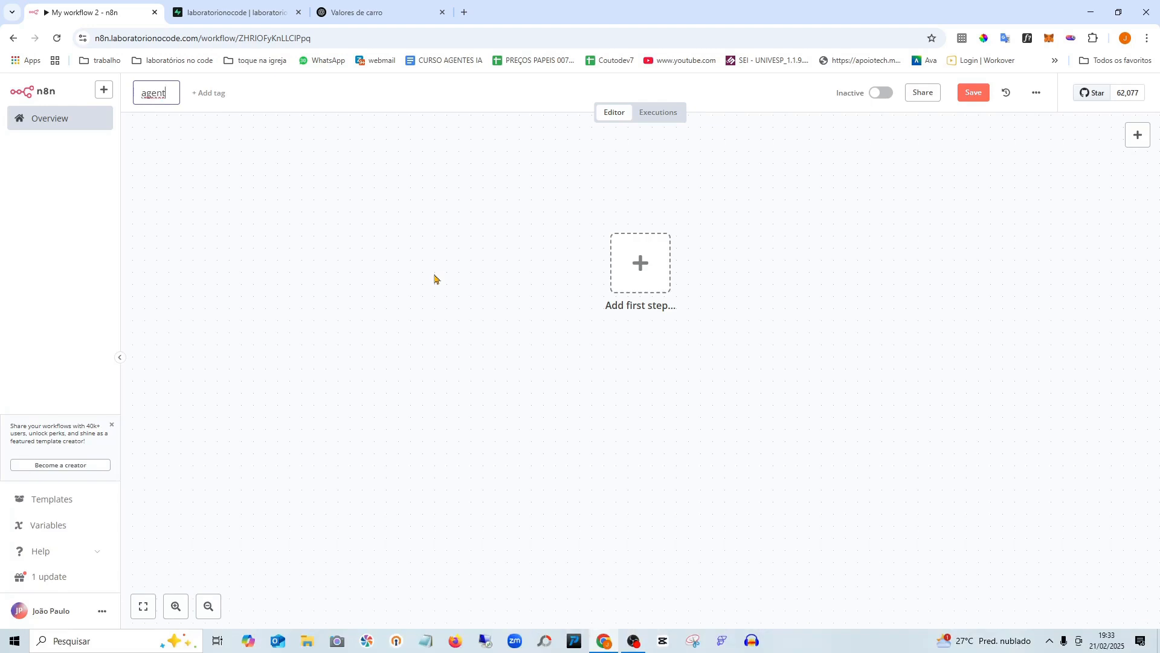
{"action": "key", "text": "Return"}
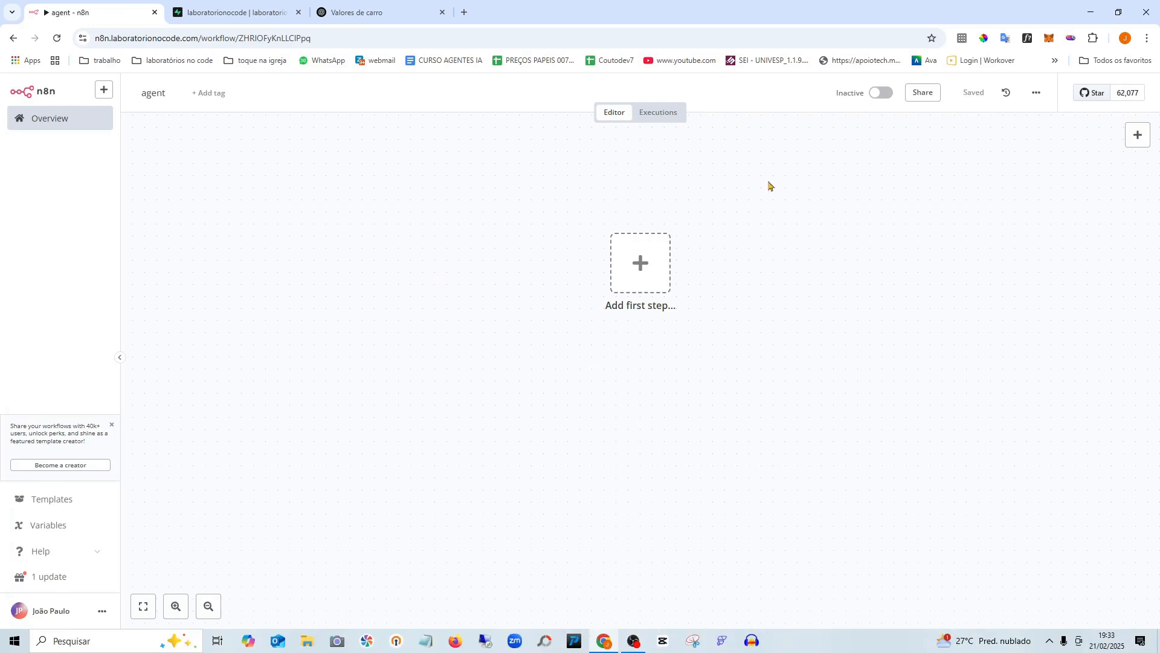
{"action": "left_click", "coordinate": [647, 274]}
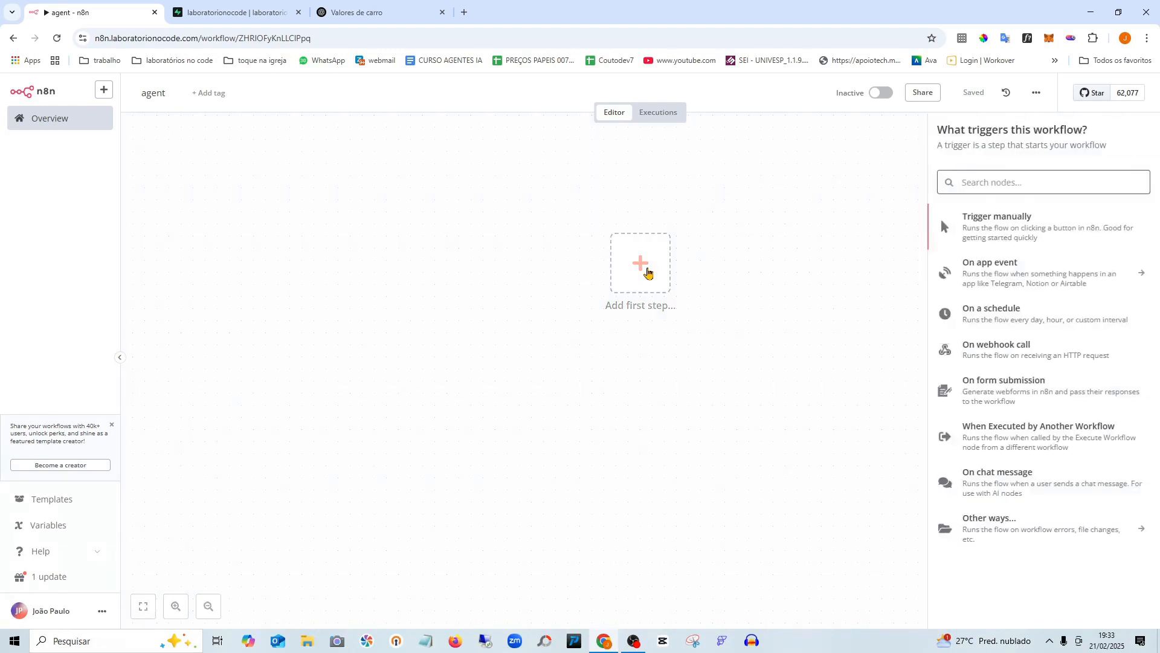
{"action": "type", "text": "chat"}
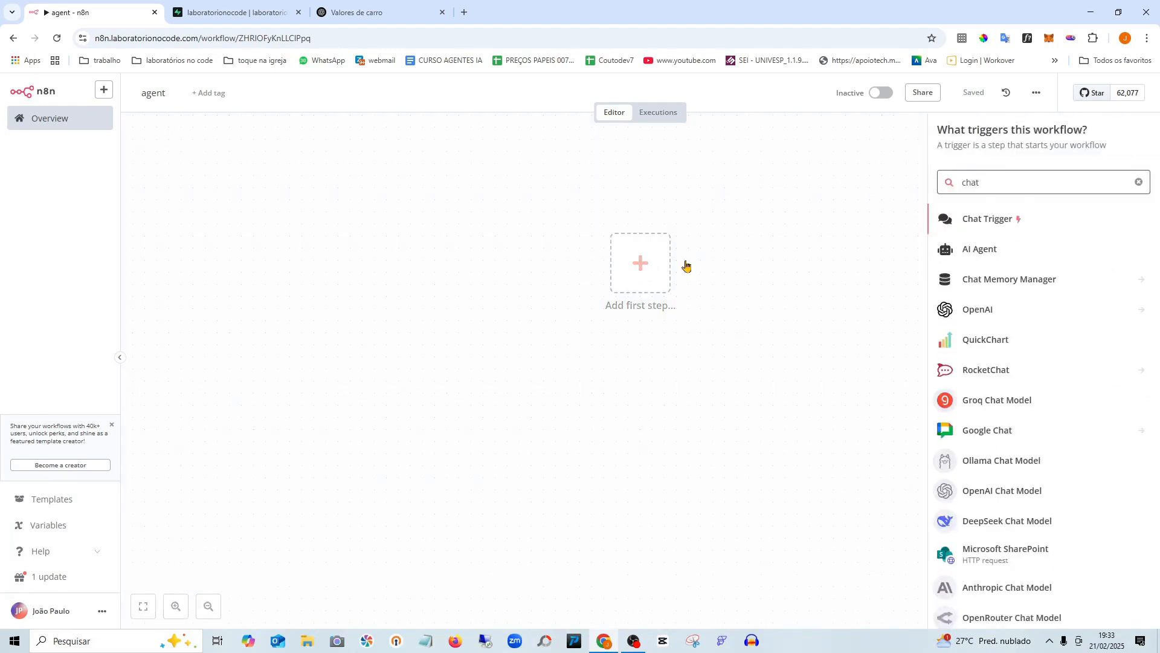
{"action": "left_click", "coordinate": [993, 220]}
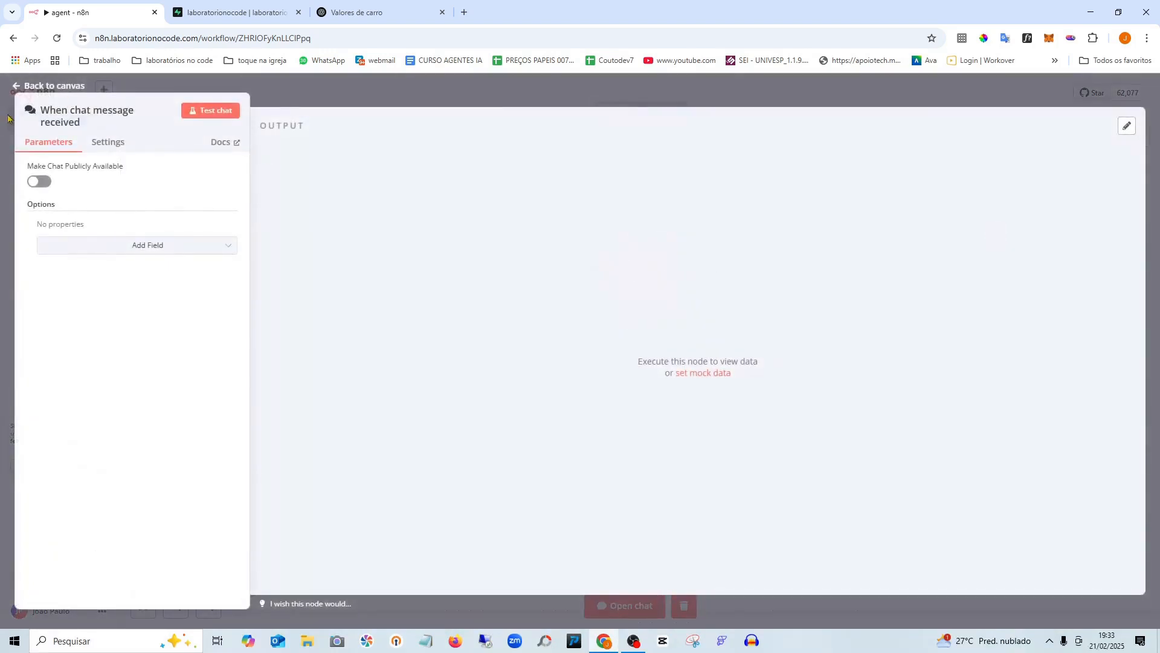
{"action": "left_click", "coordinate": [65, 86]}
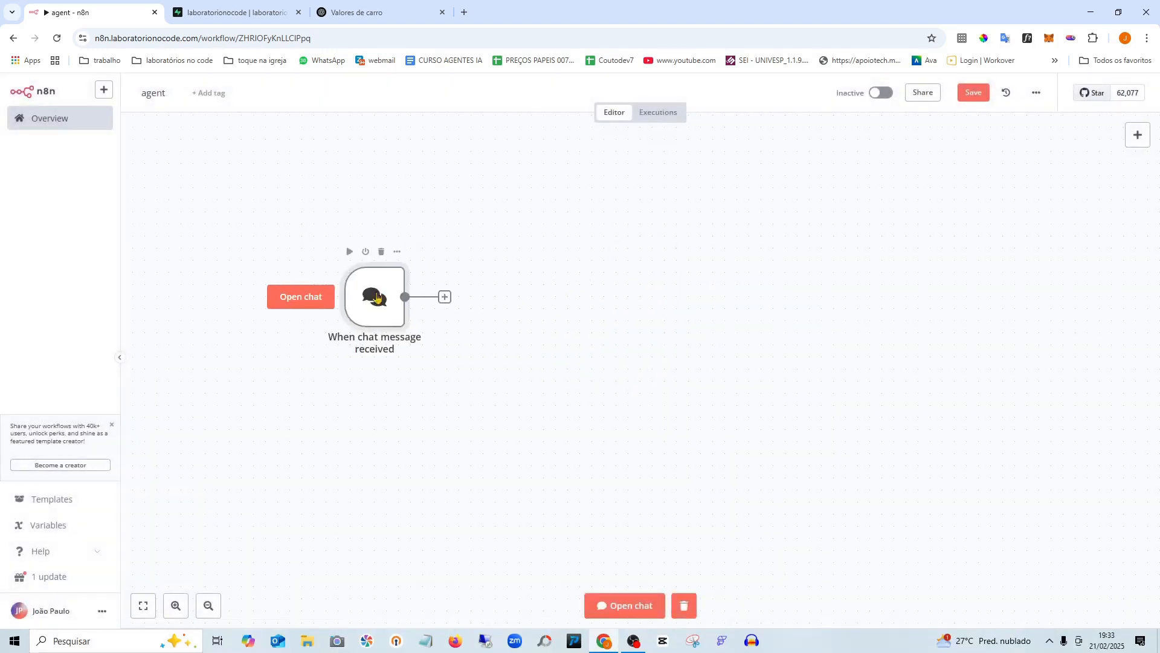
Add an AI Agent node after the chat trigger and set its agent type to Conversational Agent
{"action": "left_click", "coordinate": [445, 296]}
{"action": "type", "text": "age"}
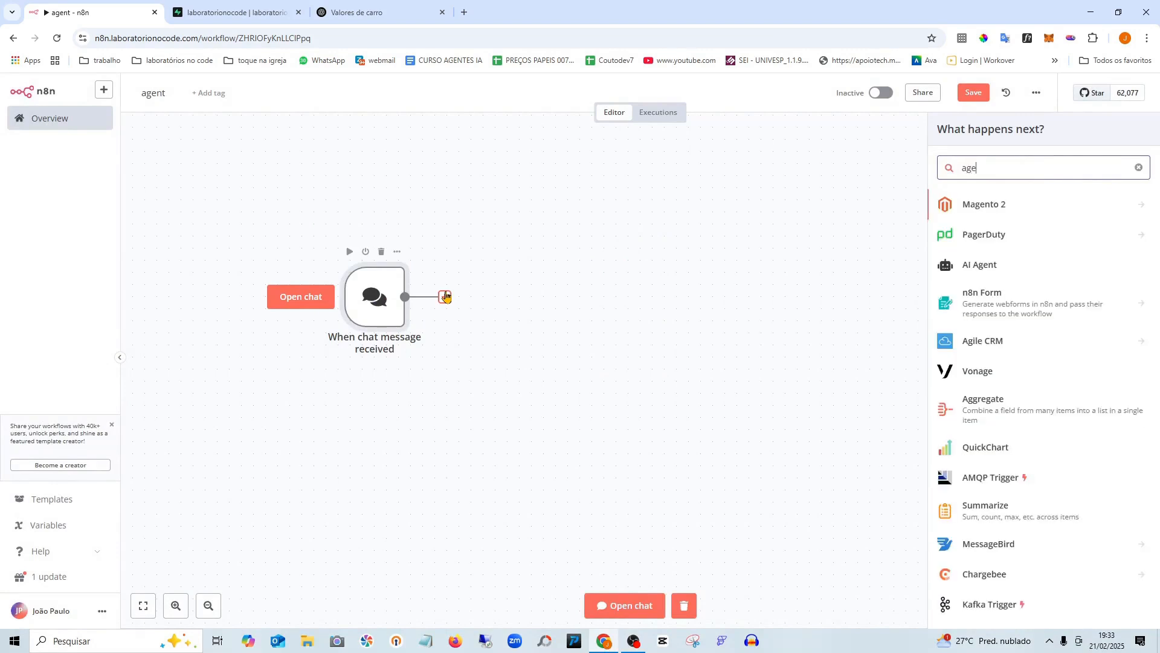
{"action": "type", "text": "nt"}
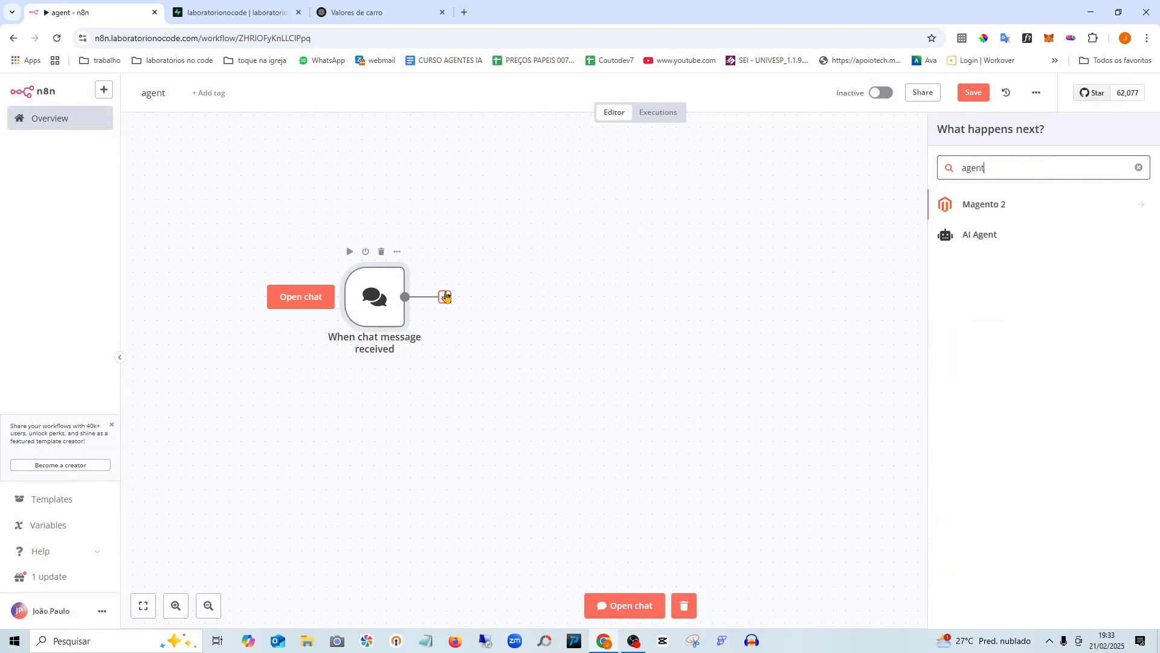
{"action": "left_click", "coordinate": [980, 237]}
{"action": "left_click", "coordinate": [509, 219]}
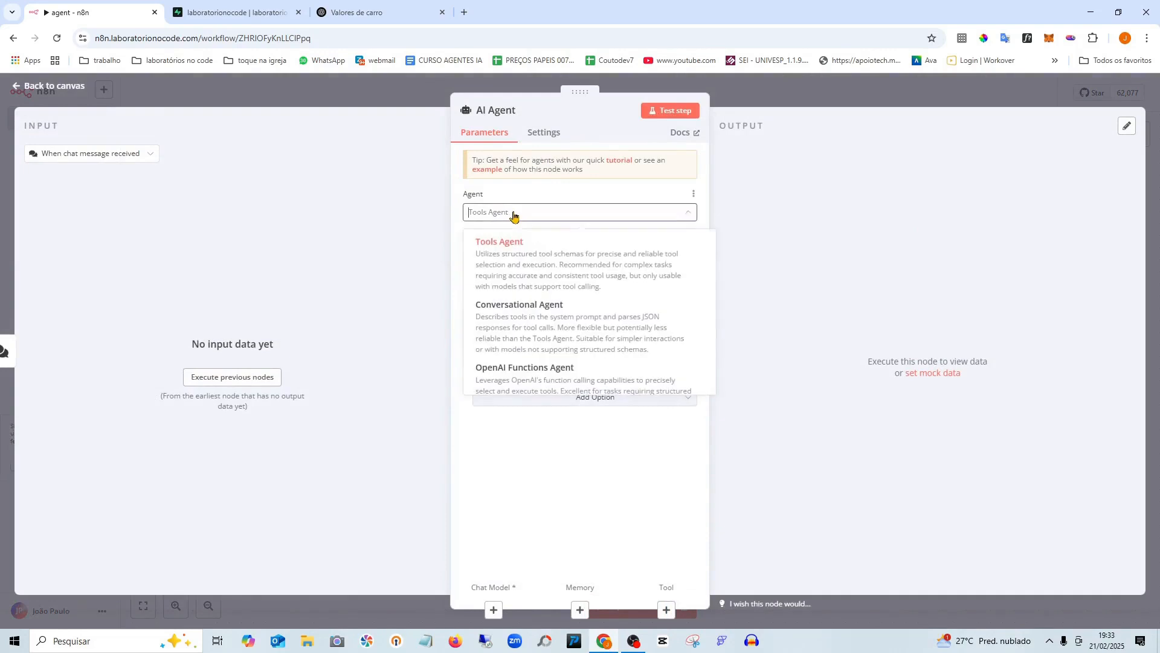
{"action": "left_click", "coordinate": [550, 327]}
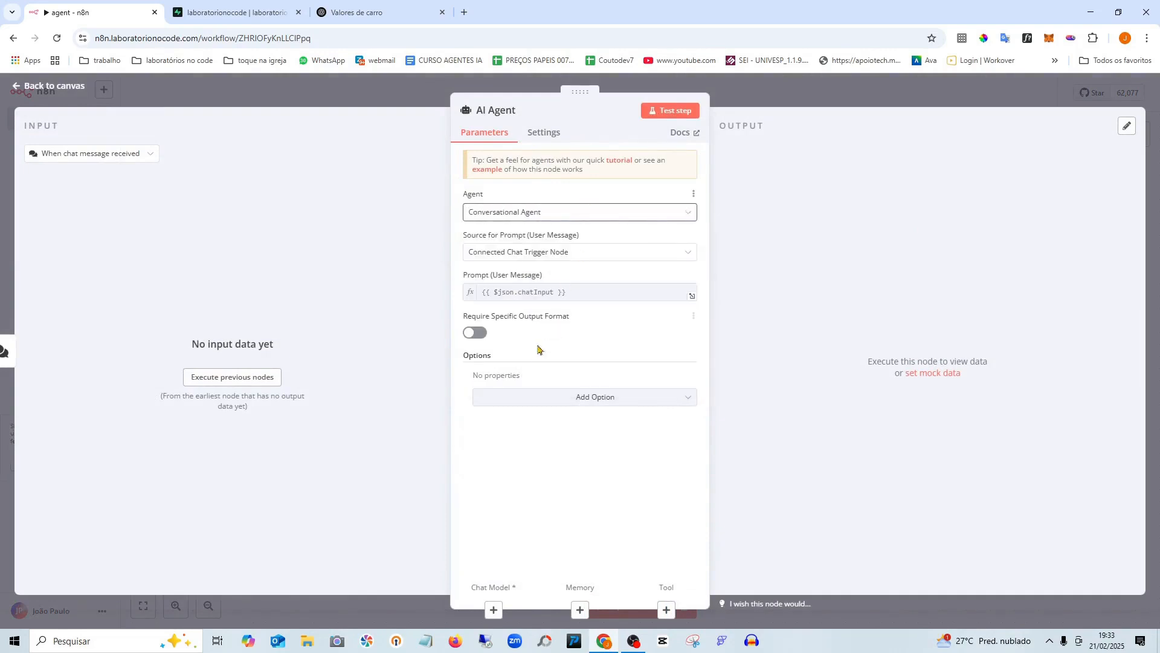
Attach a DeepSeek Chat Model with the deepseek-chat model to the AI Agent and place it below the agent
{"action": "left_click", "coordinate": [41, 85]}
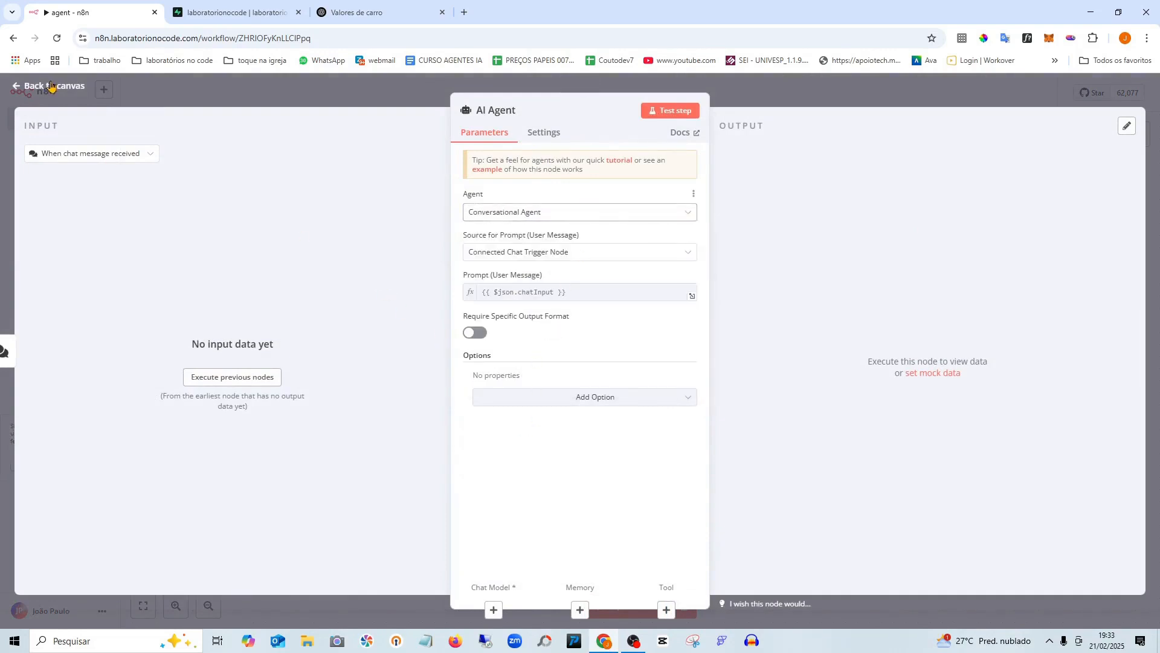
{"action": "left_click", "coordinate": [508, 366]}
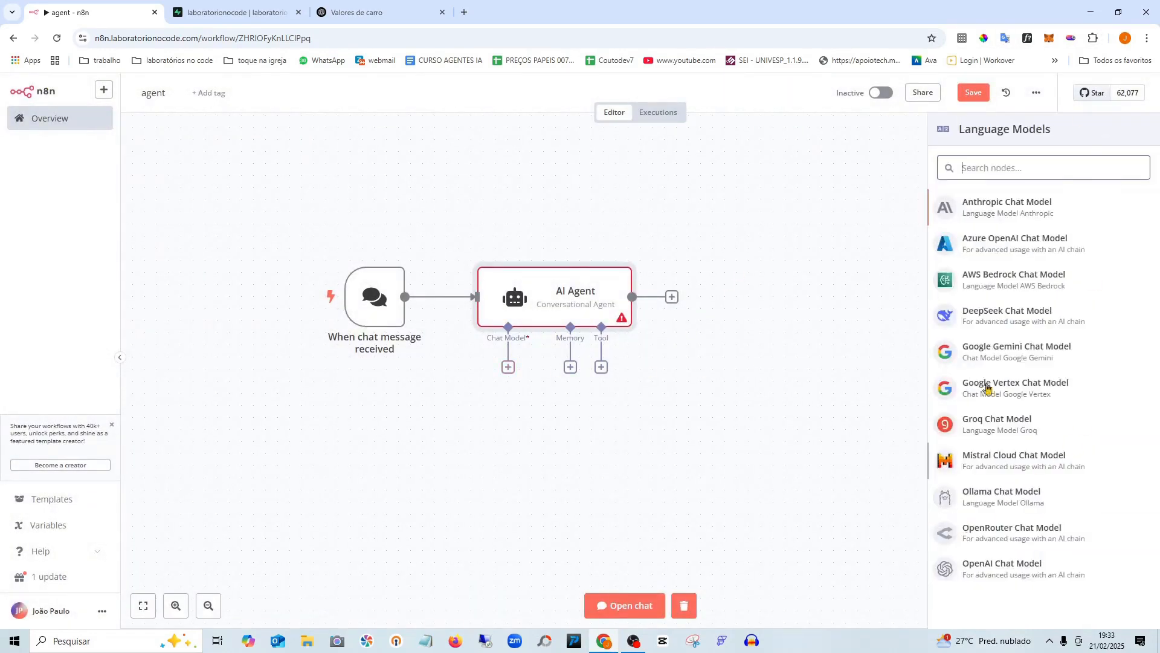
{"action": "left_click", "coordinate": [996, 318]}
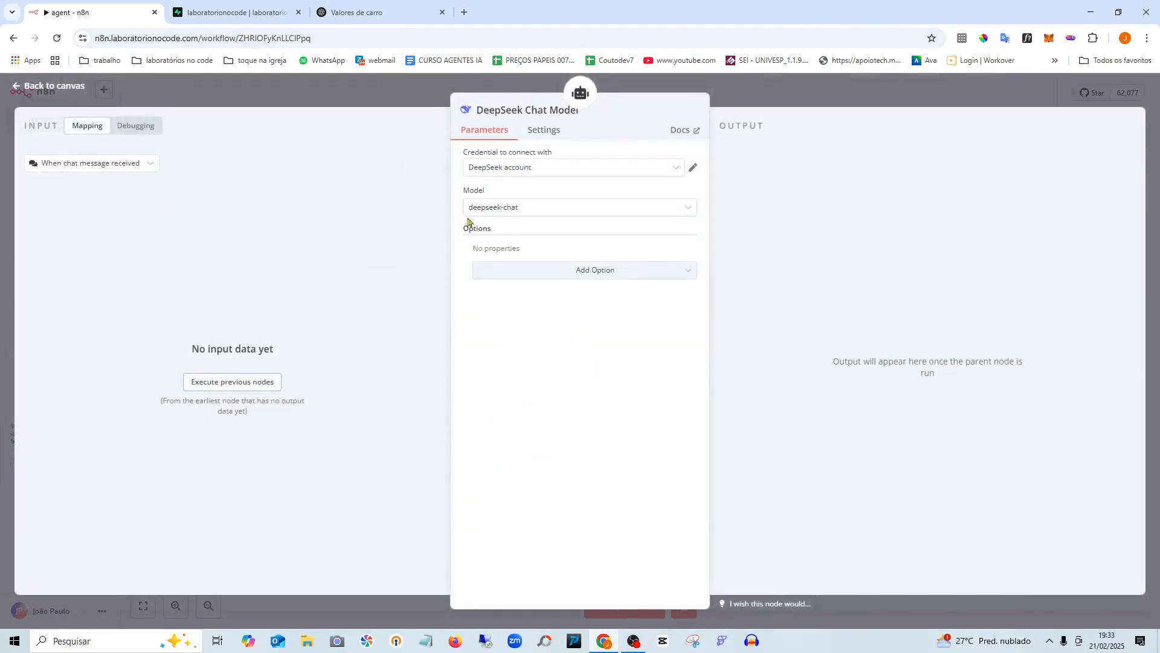
{"action": "left_click", "coordinate": [54, 87]}
{"action": "left_click_drag", "start_coordinate": [514, 420], "coordinate": [461, 433]}
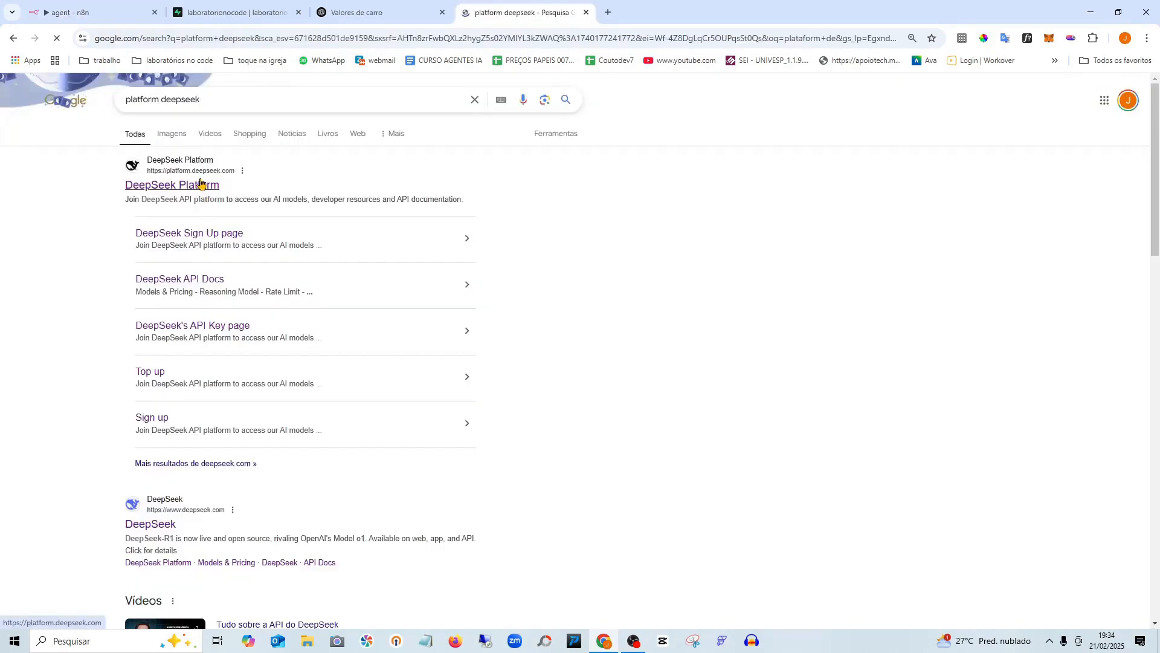
Open the DeepSeek Platform site, review the account's balance and monthly expenses, and view its API keys page
{"action": "left_click", "coordinate": [202, 183]}
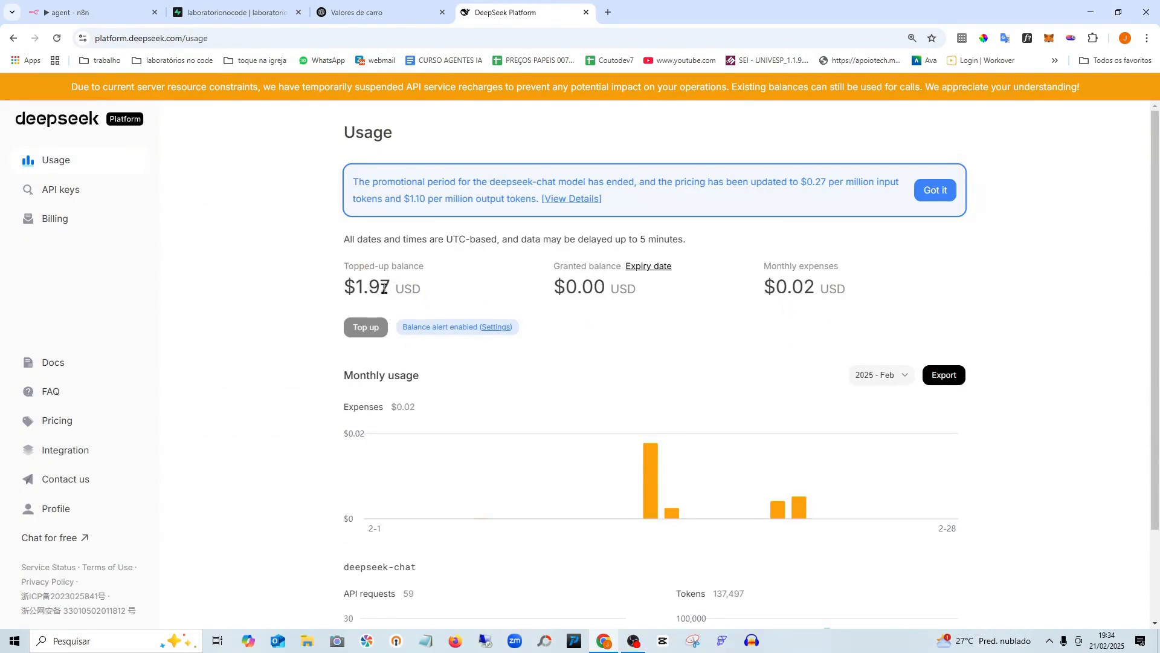
{"action": "left_click_drag", "start_coordinate": [390, 289], "coordinate": [342, 290]}
{"action": "left_click_drag", "start_coordinate": [817, 291], "coordinate": [768, 290]}
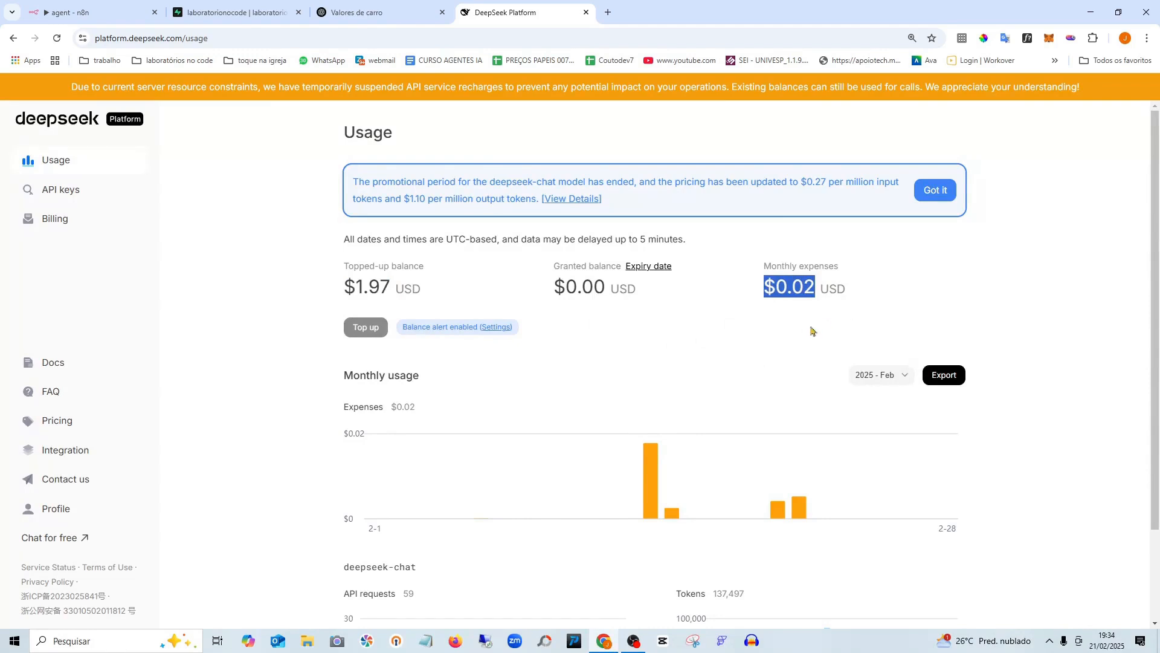
{"action": "scroll", "coordinate": [798, 348], "scroll_direction": "down", "scroll_amount": 2}
{"action": "scroll", "coordinate": [798, 348], "scroll_direction": "up", "scroll_amount": 2}
{"action": "left_click", "coordinate": [64, 190]}
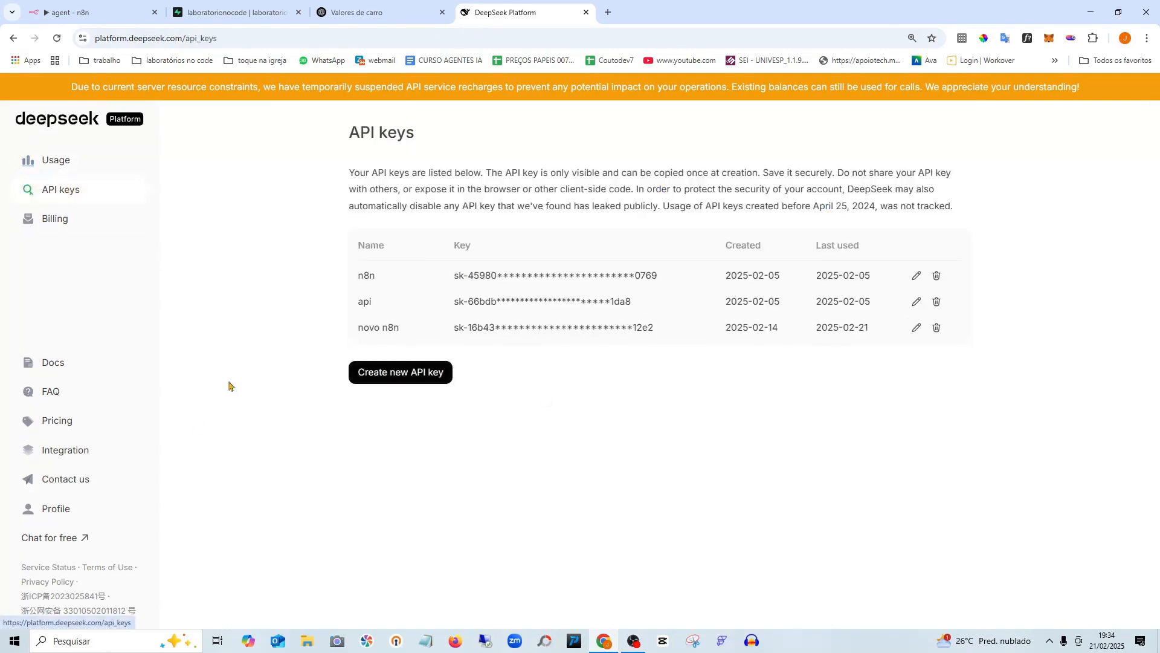
Return to the n8n agent workflow and check the credential choices of the DeepSeek Chat Model, keeping DeepSeek account
{"action": "left_click", "coordinate": [91, 12]}
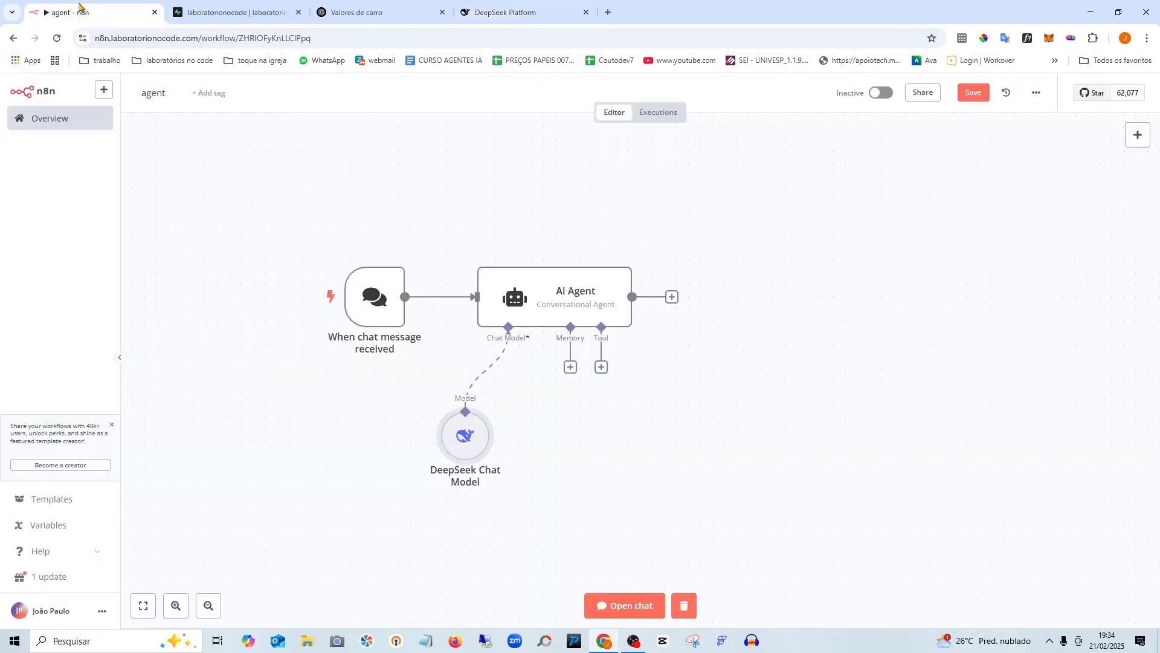
{"action": "double_click", "coordinate": [469, 430]}
{"action": "left_click", "coordinate": [604, 169]}
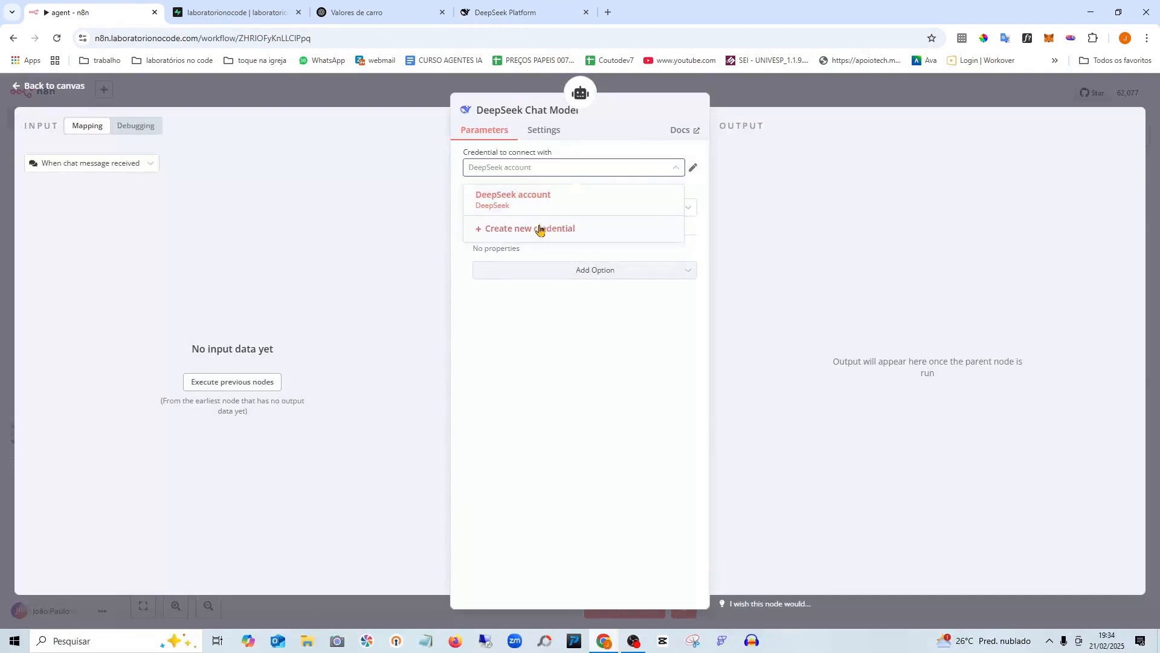
{"action": "left_click", "coordinate": [939, 184]}
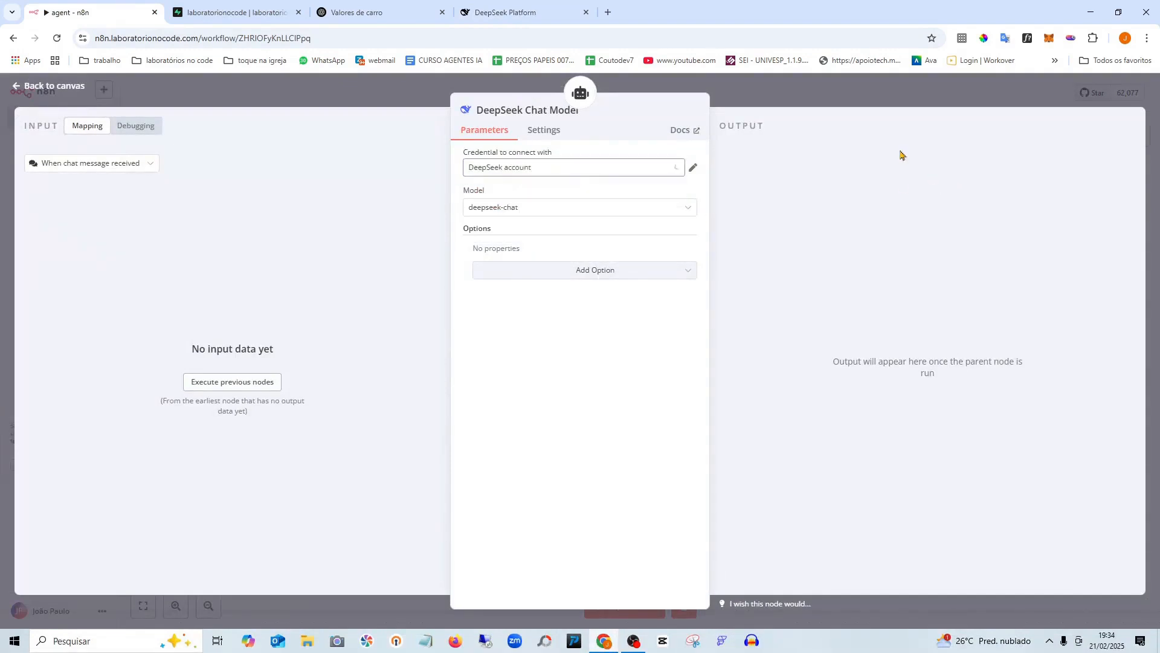
{"action": "left_click", "coordinate": [60, 85]}
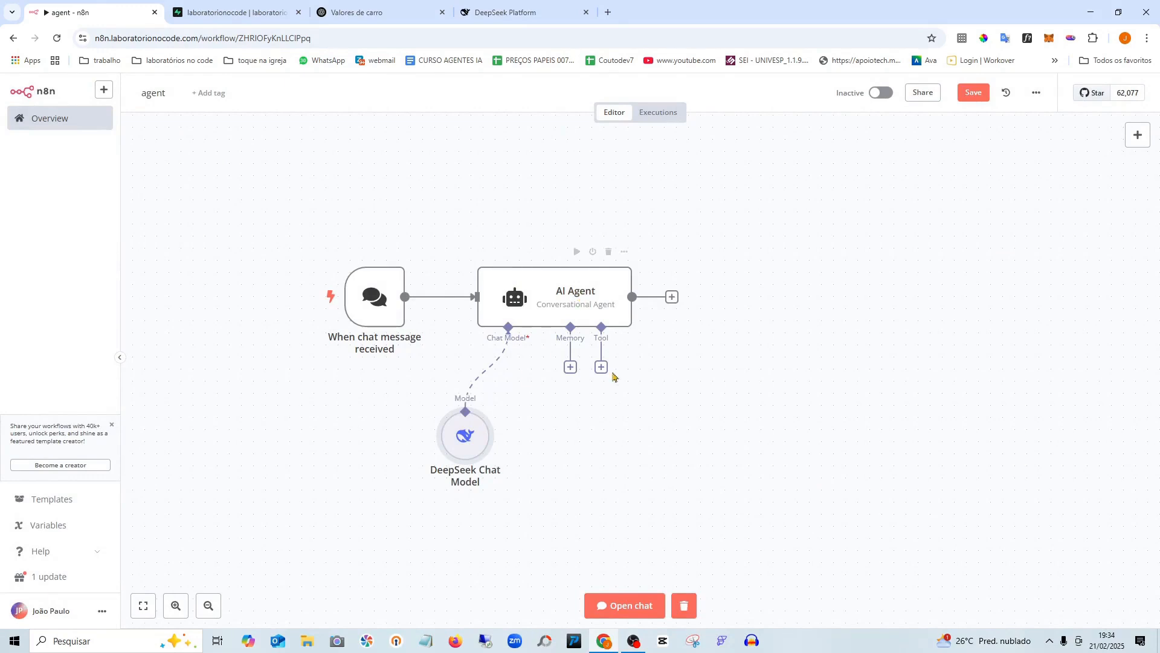
Add Postgres Chat Memory to the AI Agent and set its context window length to 0
{"action": "left_click", "coordinate": [570, 367]}
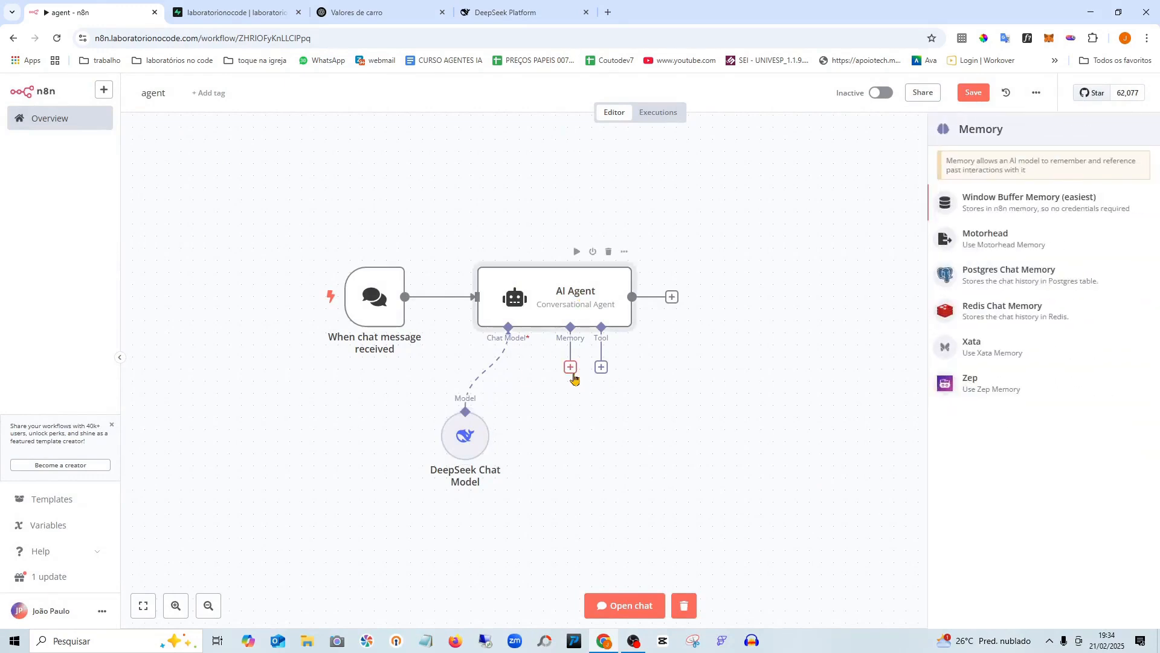
{"action": "left_click", "coordinate": [1001, 281]}
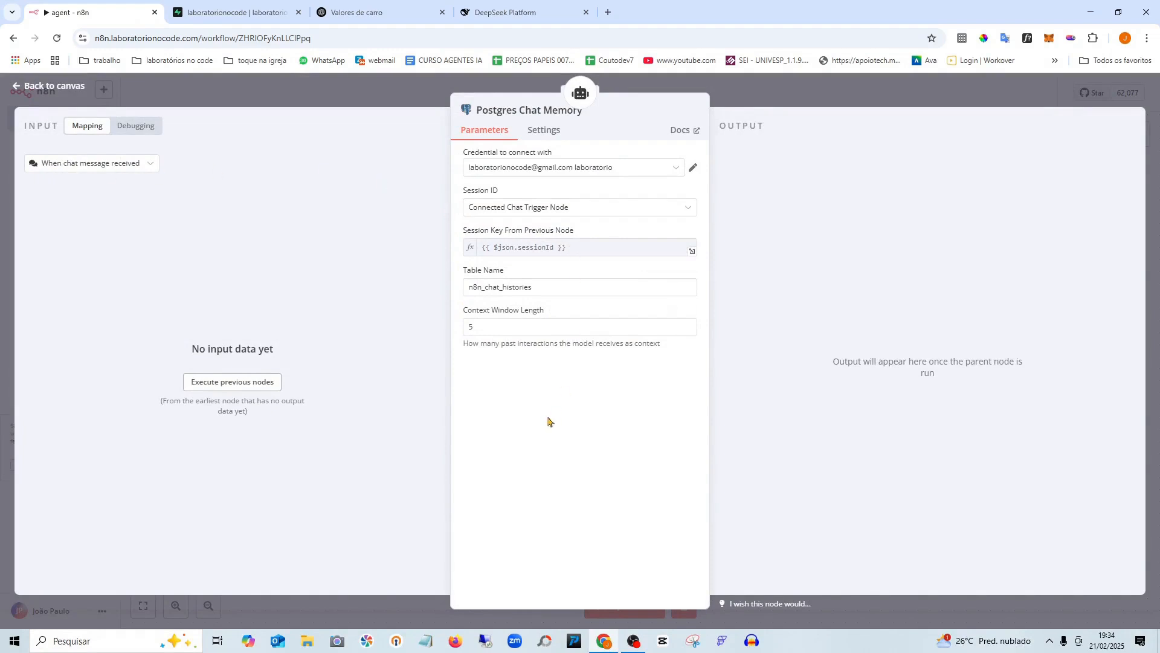
{"action": "left_click_drag", "start_coordinate": [482, 330], "coordinate": [431, 335]}
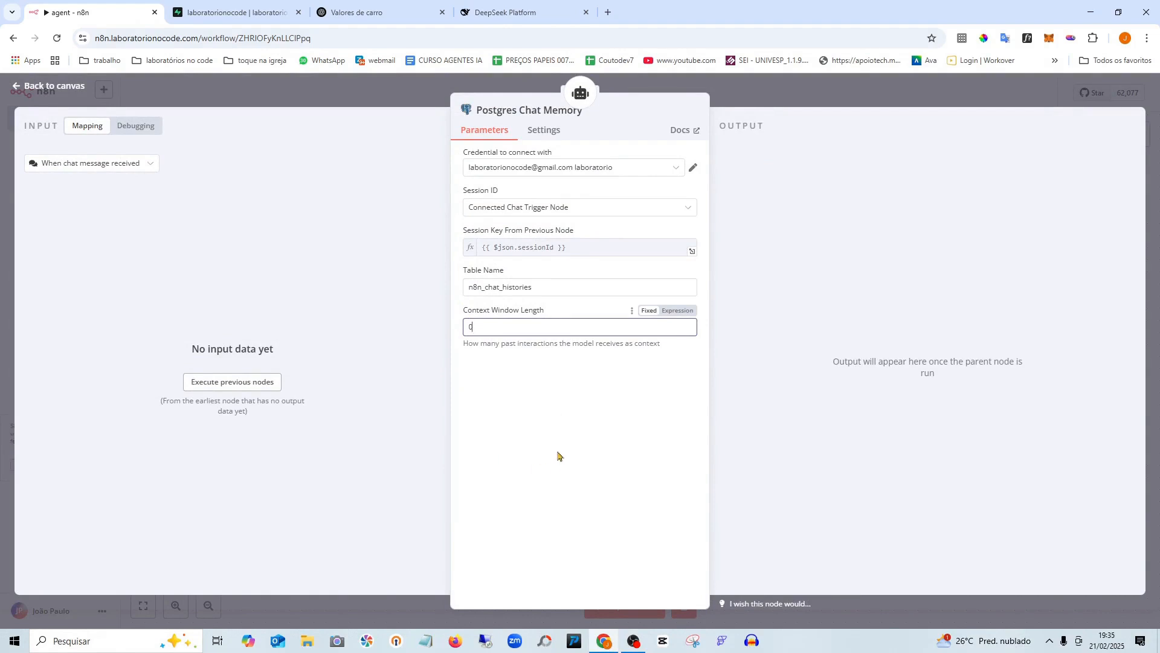
{"action": "key", "text": "BackSpace"}
{"action": "left_click", "coordinate": [528, 405]}
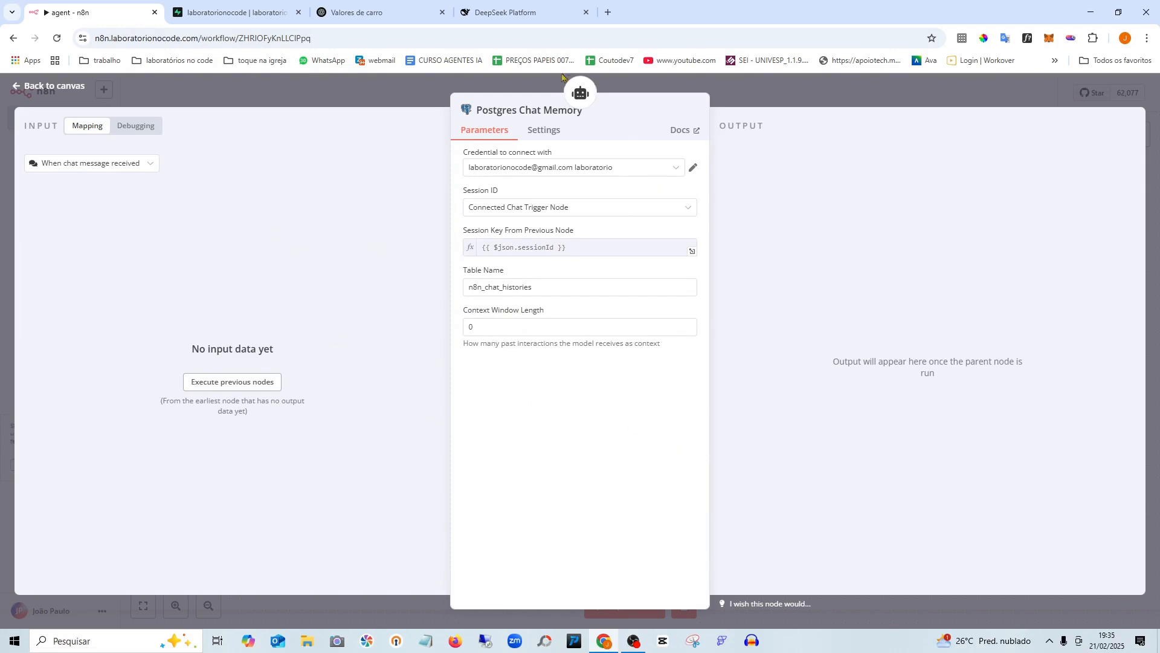
Review the connection settings of the existing Postgres credential used by the chat memory
{"action": "left_click", "coordinate": [693, 167]}
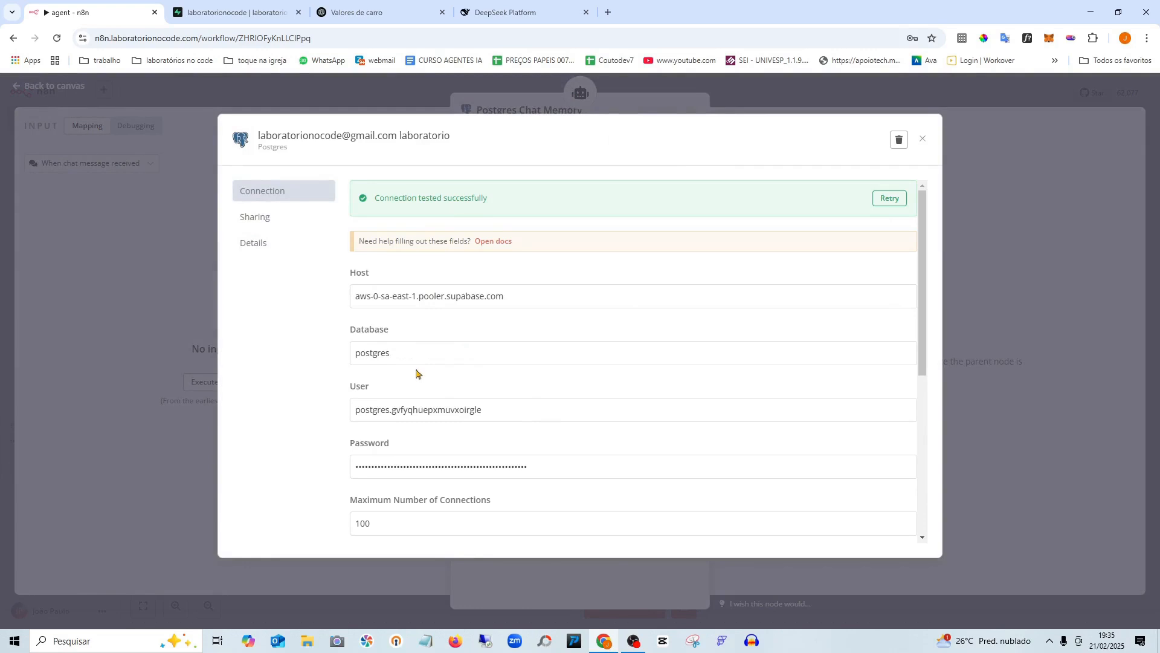
{"action": "scroll", "coordinate": [453, 398], "scroll_direction": "down", "scroll_amount": 2}
{"action": "scroll", "coordinate": [672, 346], "scroll_direction": "up", "scroll_amount": 2}
{"action": "key", "text": "Escape"}
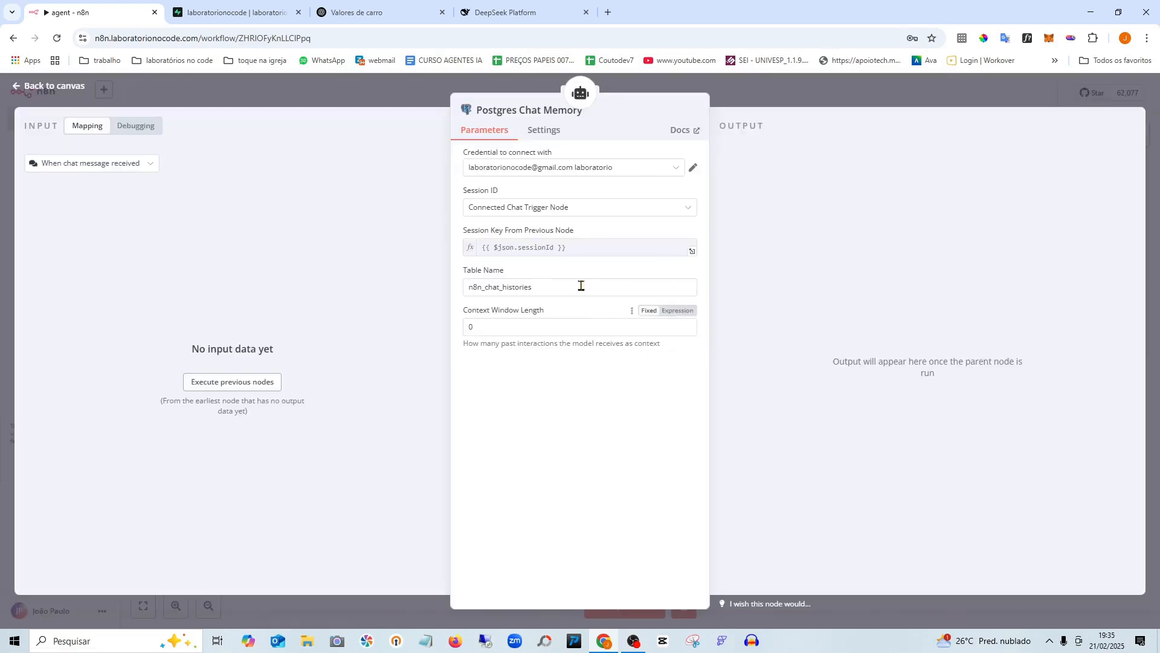
Open a blank Postgres credential, and bring up the project's connection strings in Supabase
{"action": "left_click", "coordinate": [624, 175]}
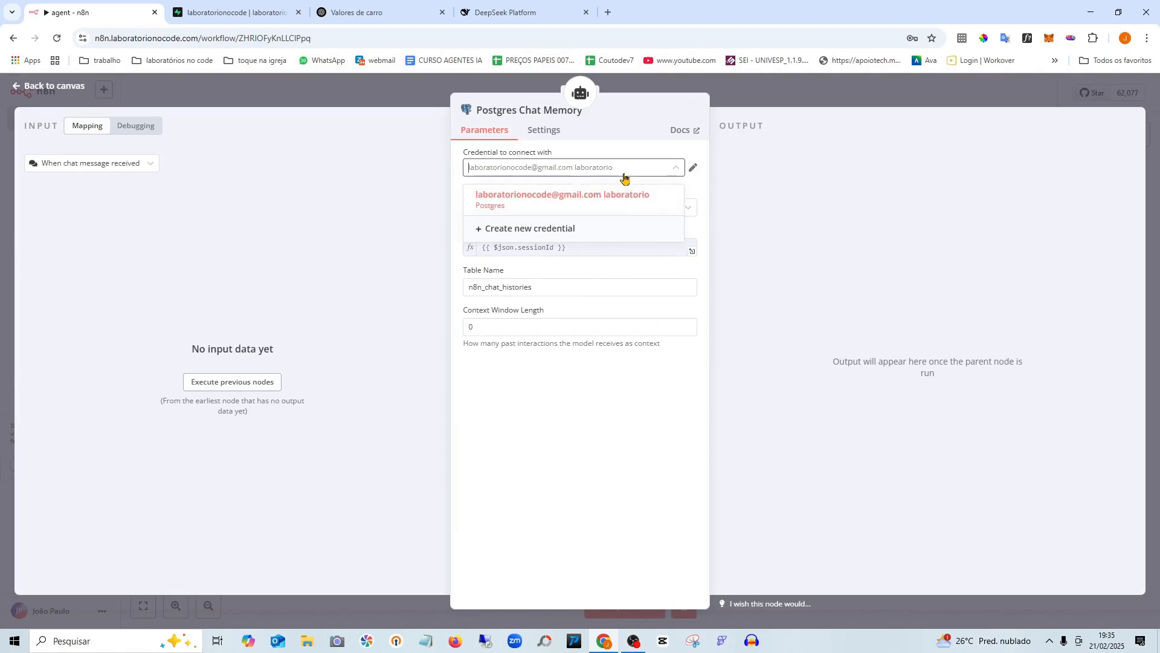
{"action": "left_click", "coordinate": [535, 233]}
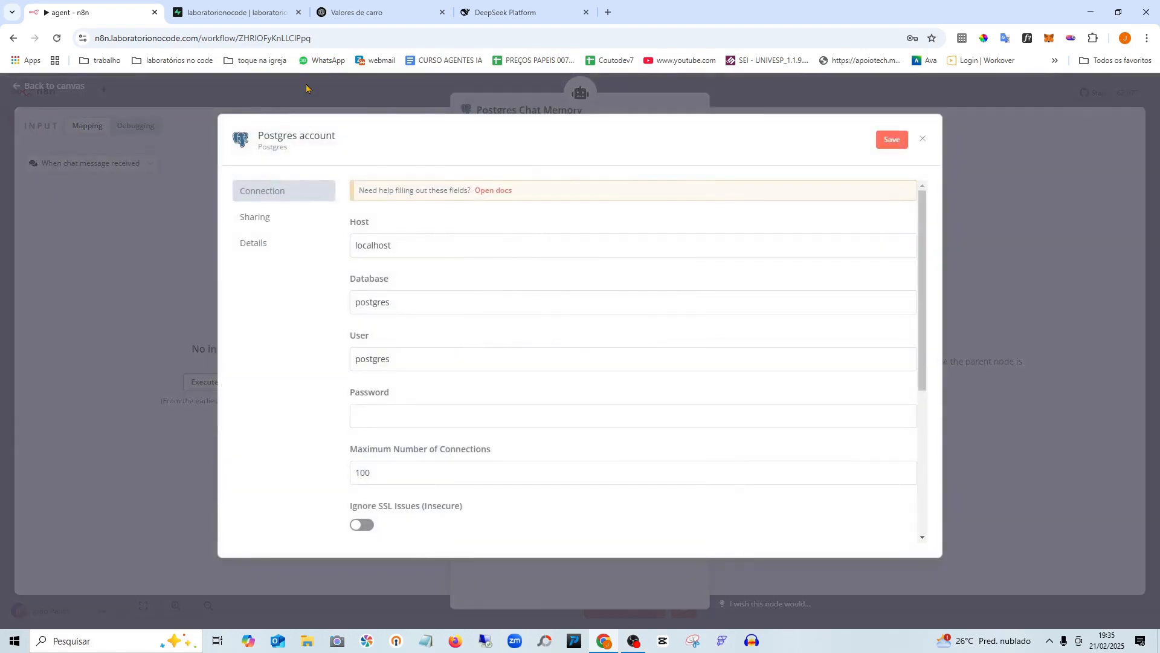
{"action": "left_click", "coordinate": [230, 10]}
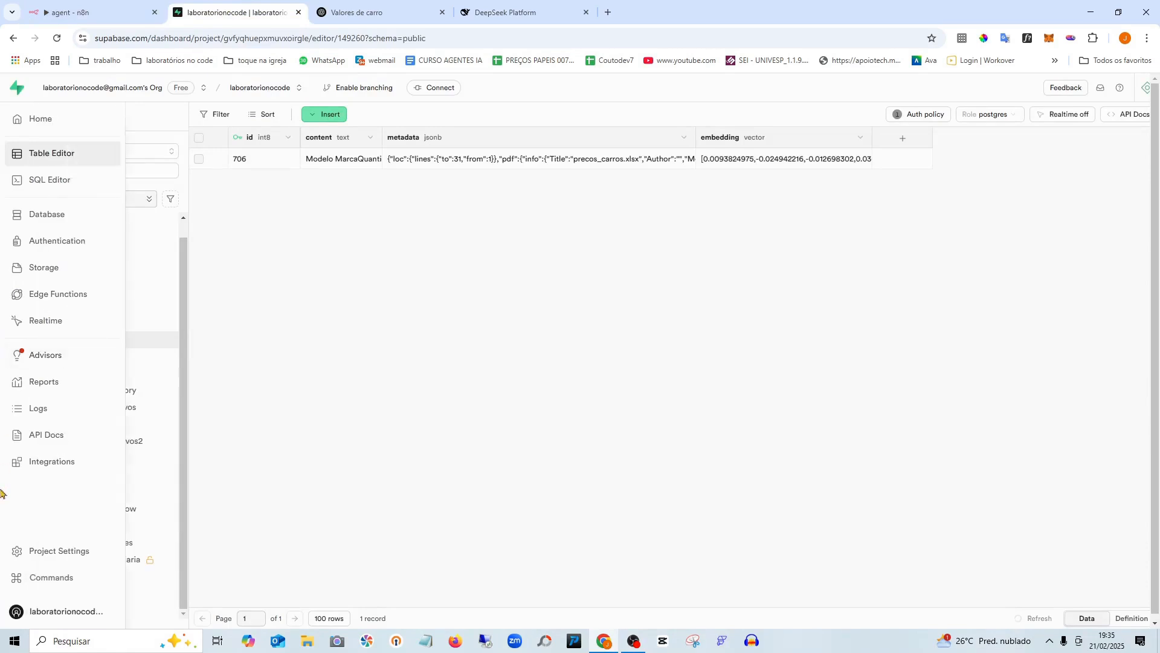
{"action": "left_click", "coordinate": [49, 580]}
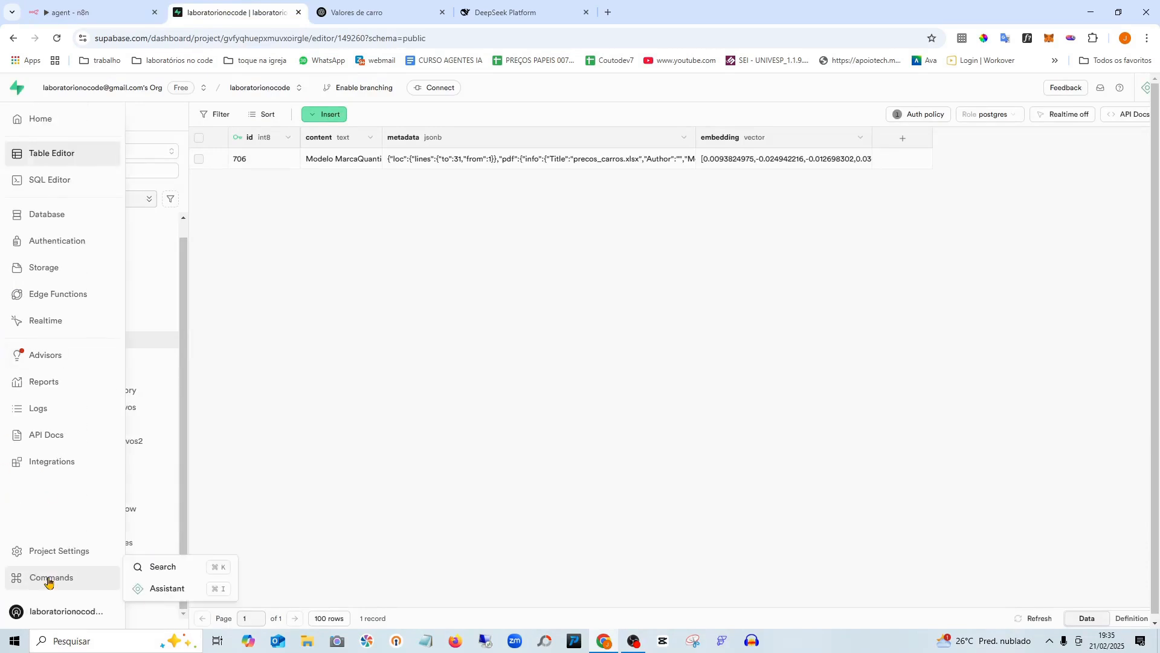
{"action": "left_click", "coordinate": [441, 88]}
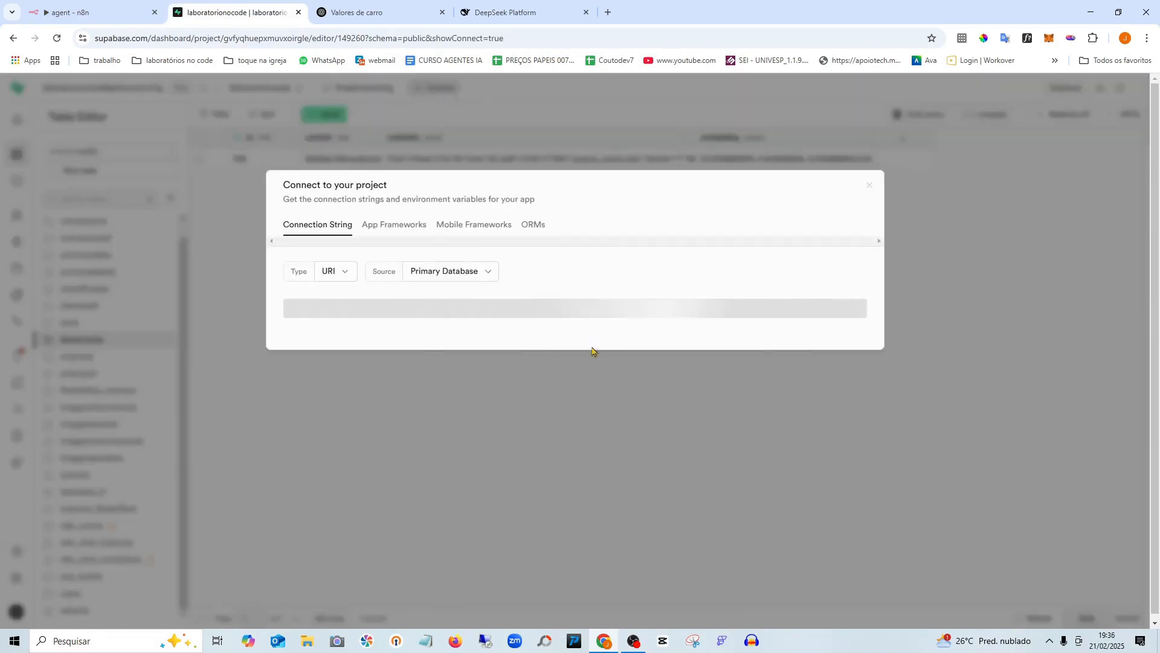
Compare the existing Postgres credential's host with the host part of Supabase's transaction pooler connection string
{"action": "key", "text": "ctrl+shift+Tab"}
{"action": "left_click_drag", "start_coordinate": [518, 298], "coordinate": [344, 306]}
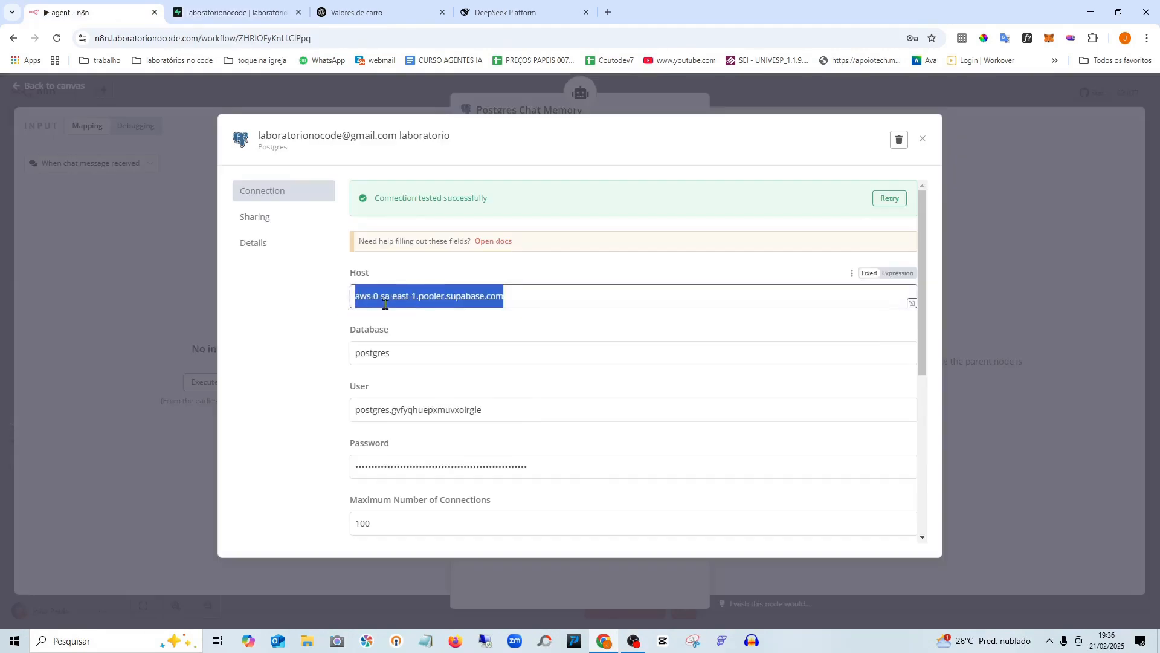
{"action": "key", "text": "ctrl+Tab"}
{"action": "left_click_drag", "start_coordinate": [472, 378], "coordinate": [418, 382]}
{"action": "scroll", "coordinate": [281, 375], "scroll_direction": "right", "scroll_amount": 5}
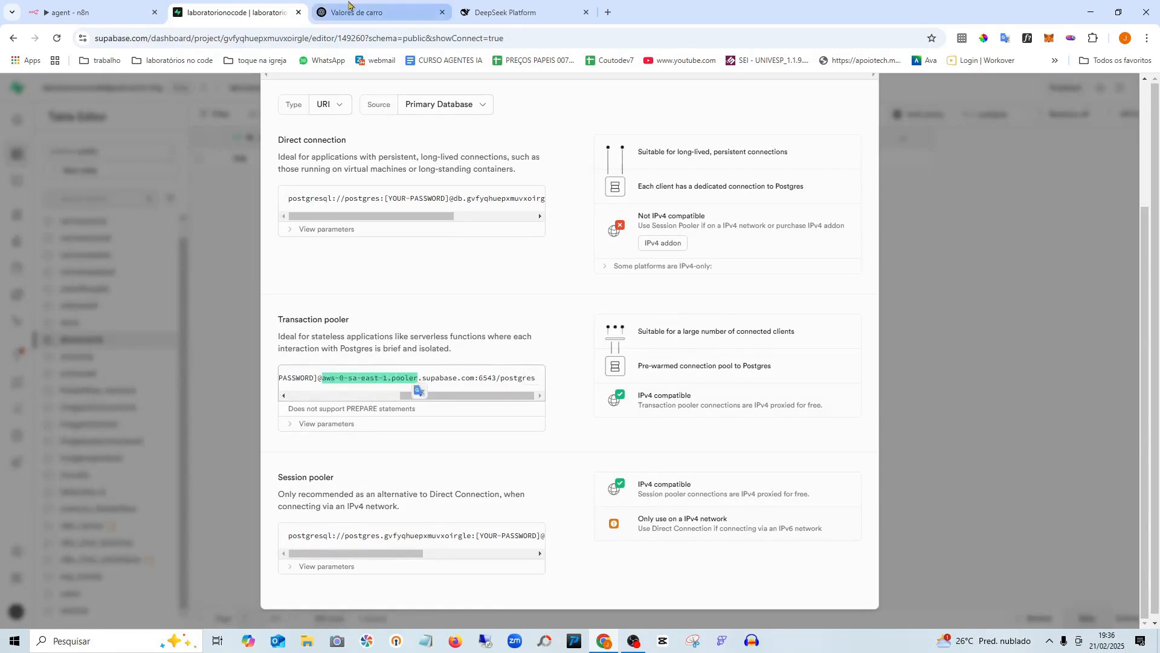
{"action": "key", "text": "ctrl+shift+Tab"}
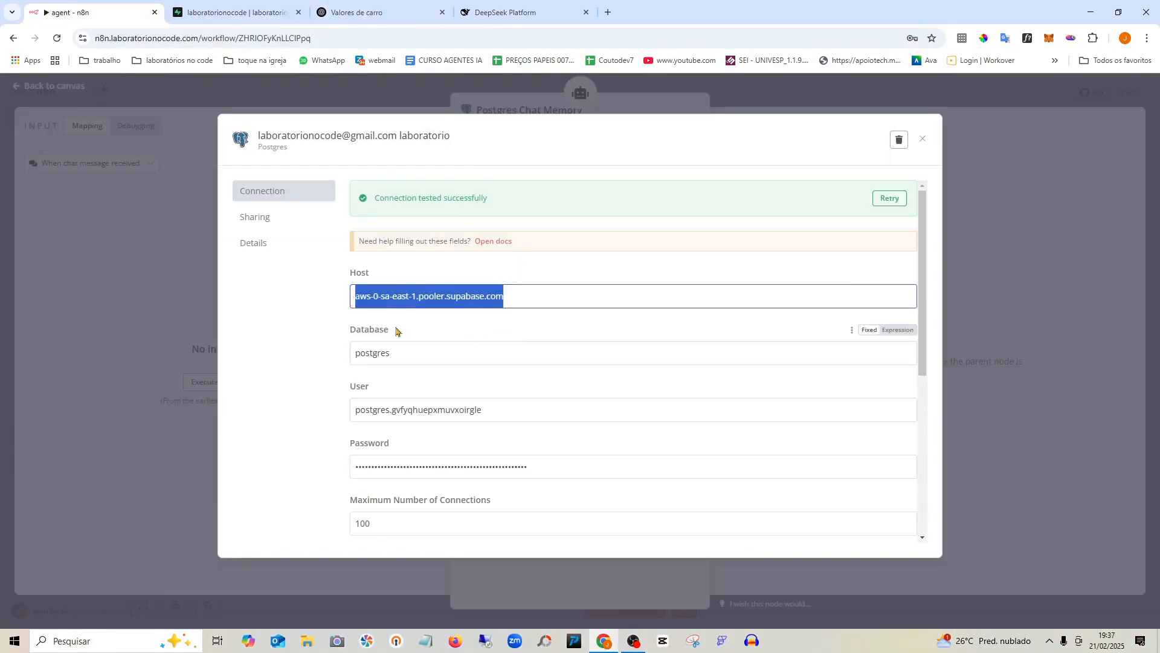
{"action": "key", "text": "ctrl+Tab"}
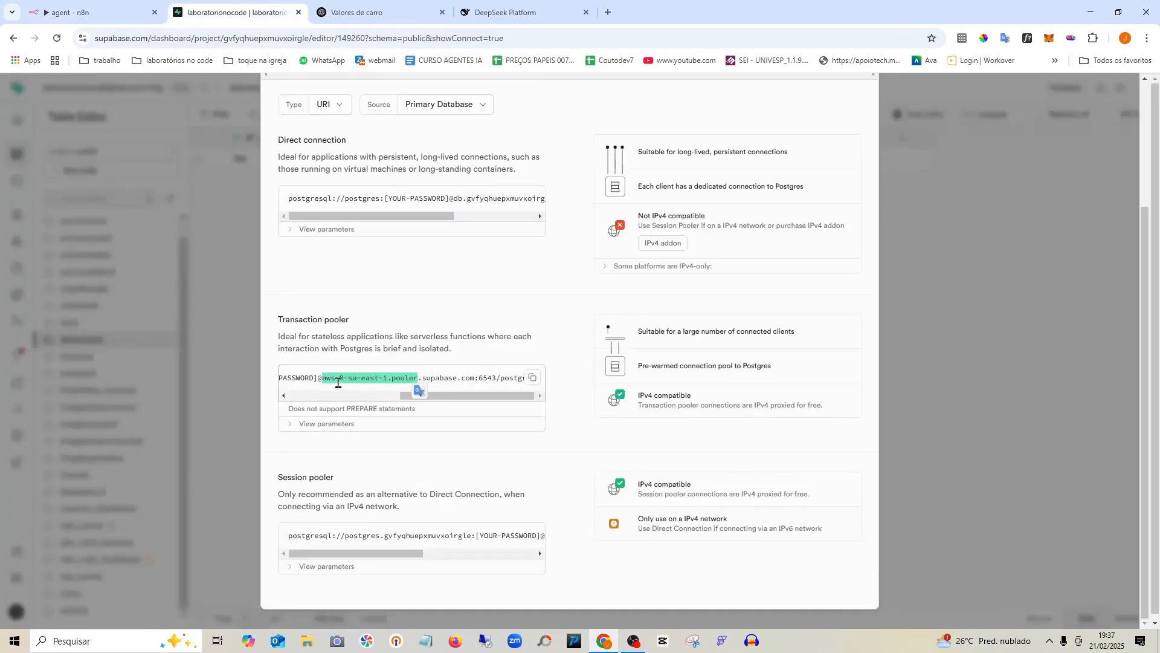
{"action": "left_click_drag", "start_coordinate": [324, 380], "coordinate": [478, 380]}
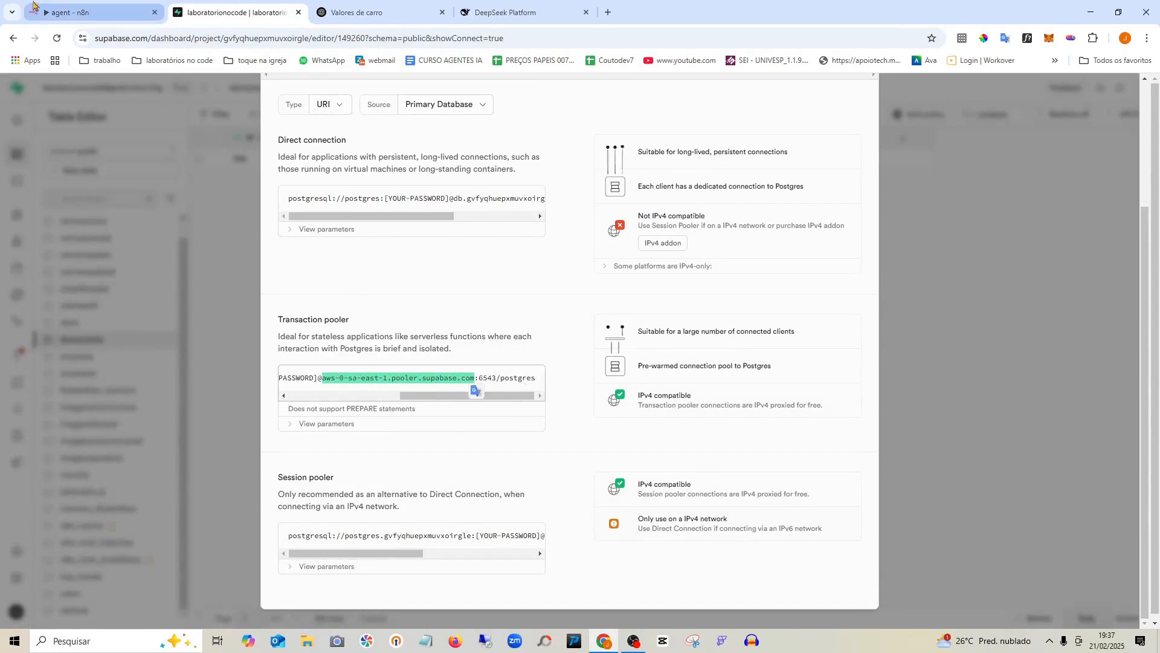
Review the credential's database and user fields, and copy the matching user from Supabase's transaction pooler string
{"action": "key", "text": "ctrl+Tab"}
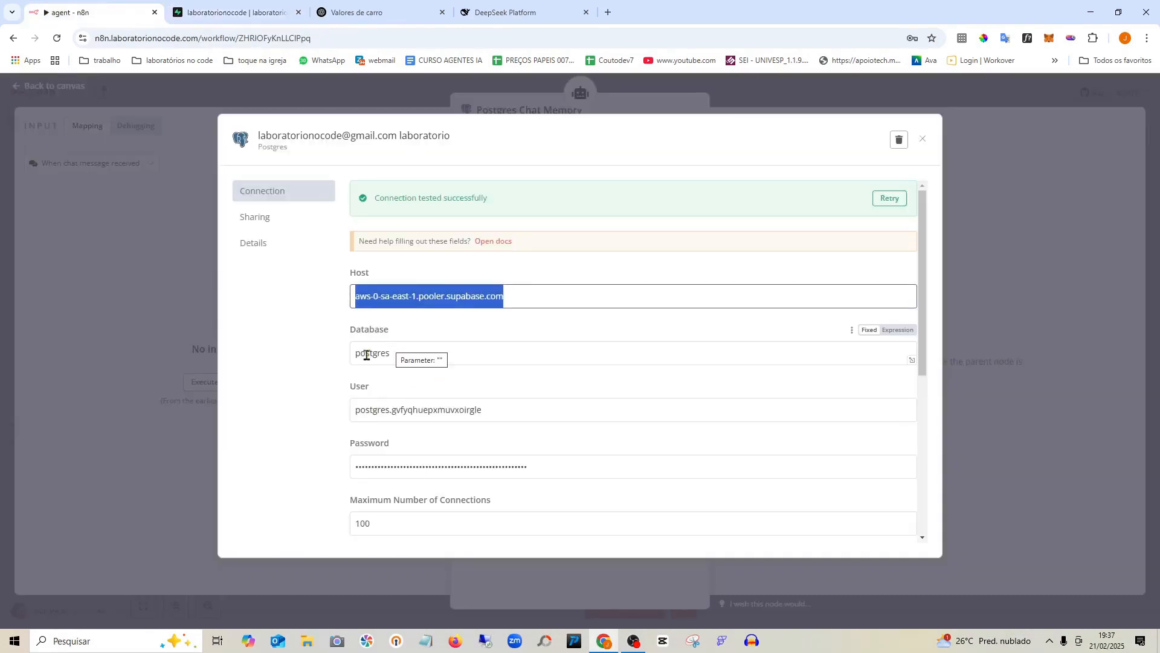
{"action": "scroll", "coordinate": [370, 400], "scroll_direction": "down", "scroll_amount": 1}
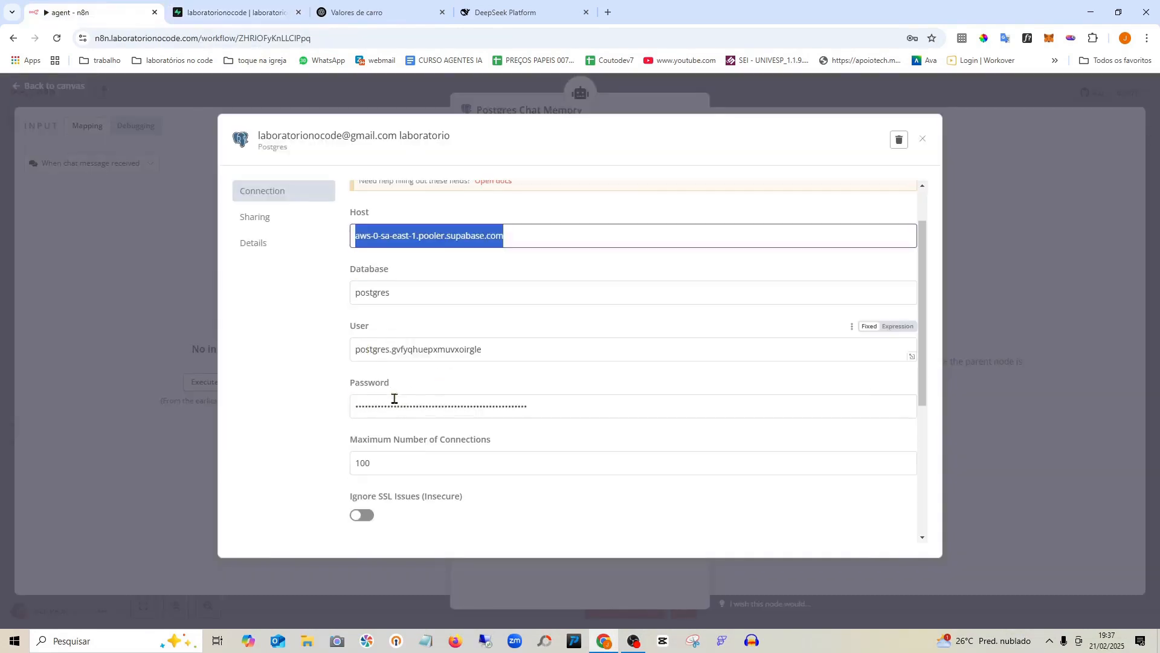
{"action": "key", "text": "ctrl+Tab"}
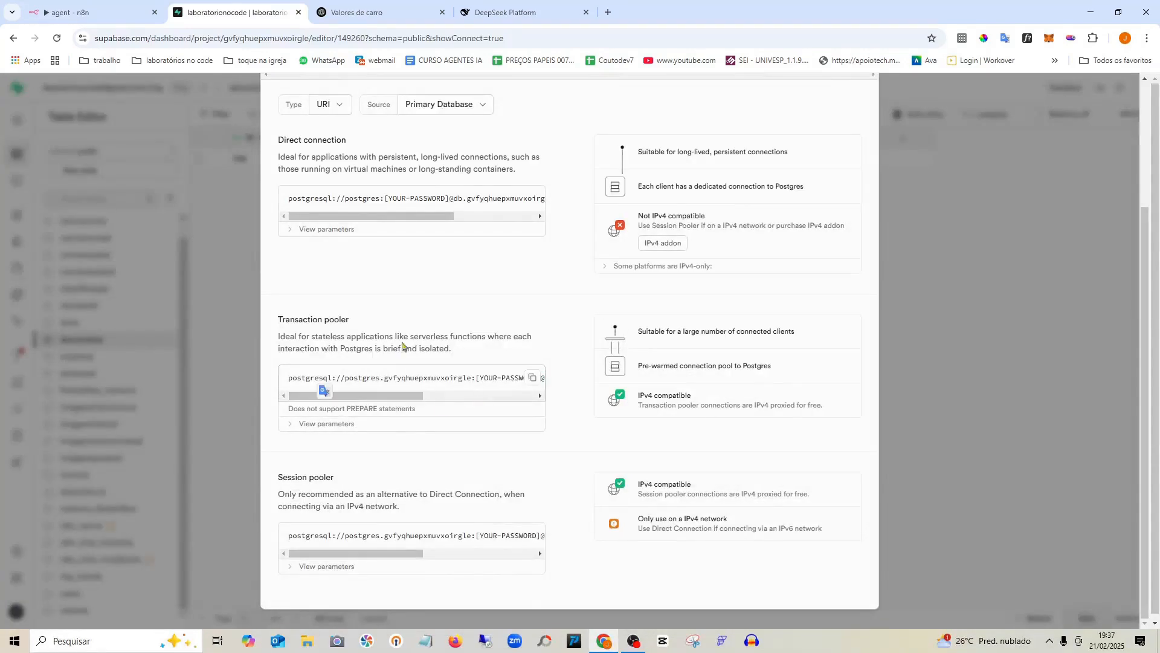
{"action": "left_click_drag", "start_coordinate": [345, 379], "coordinate": [461, 383]}
{"action": "key", "text": "ctrl+c"}
{"action": "key", "text": "ctrl+shift+Tab"}
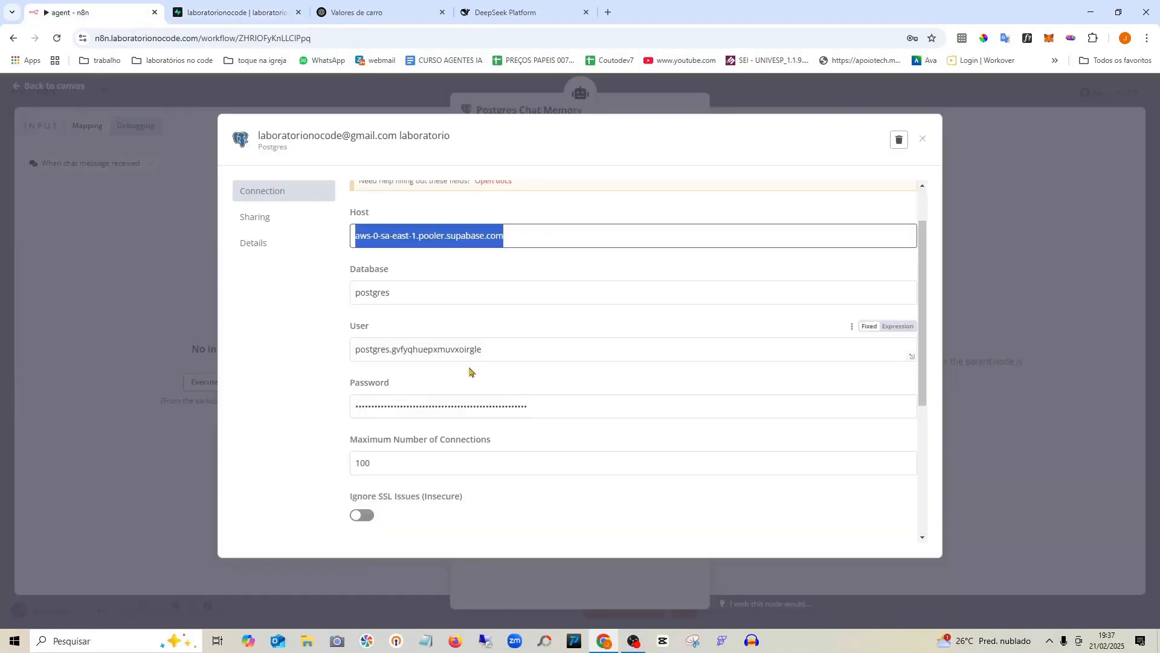
Recheck the user in Supabase's transaction pooler string and open the project's Database settings
{"action": "left_click", "coordinate": [266, 12]}
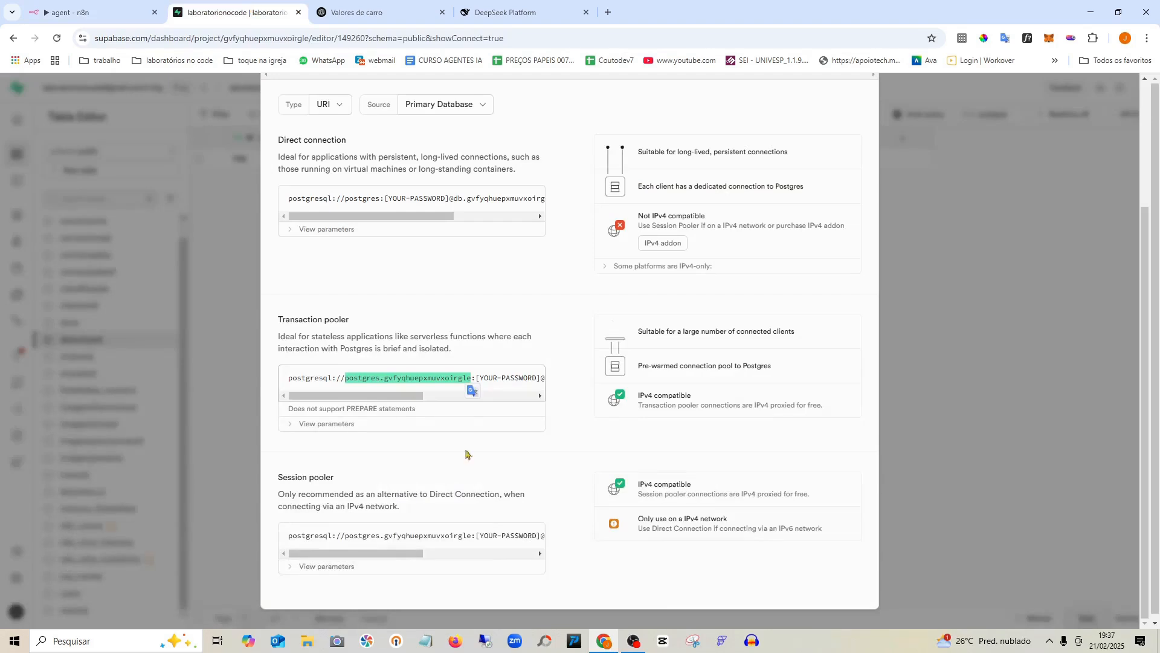
{"action": "right_click", "coordinate": [442, 387]}
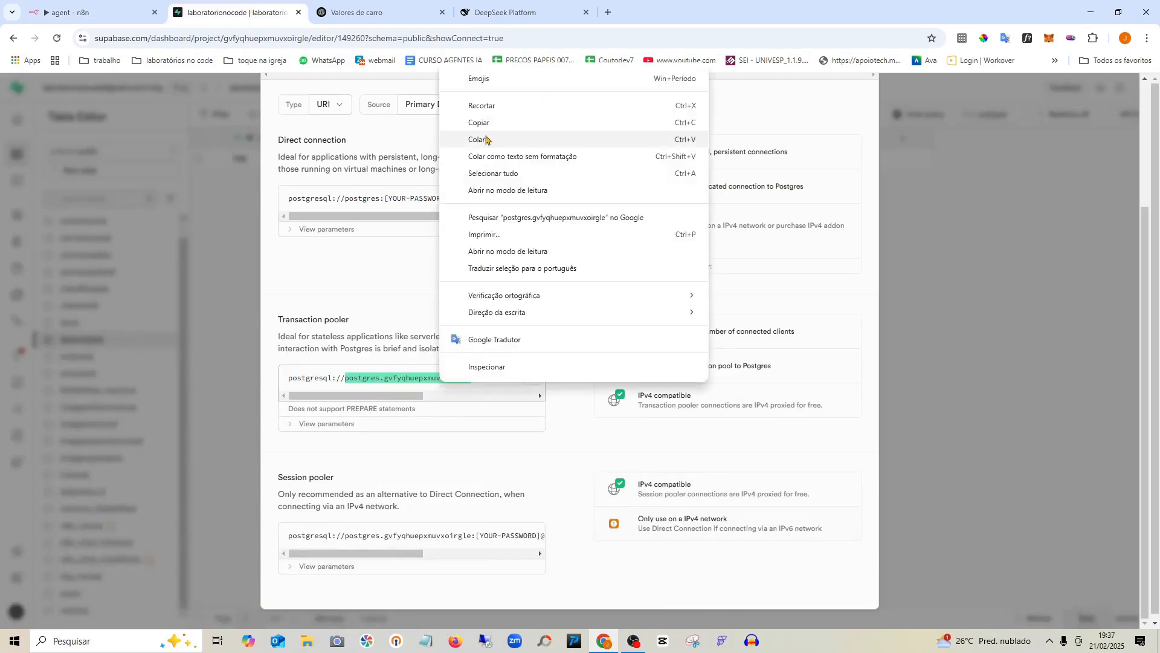
{"action": "left_click", "coordinate": [504, 460]}
{"action": "left_click", "coordinate": [504, 460]}
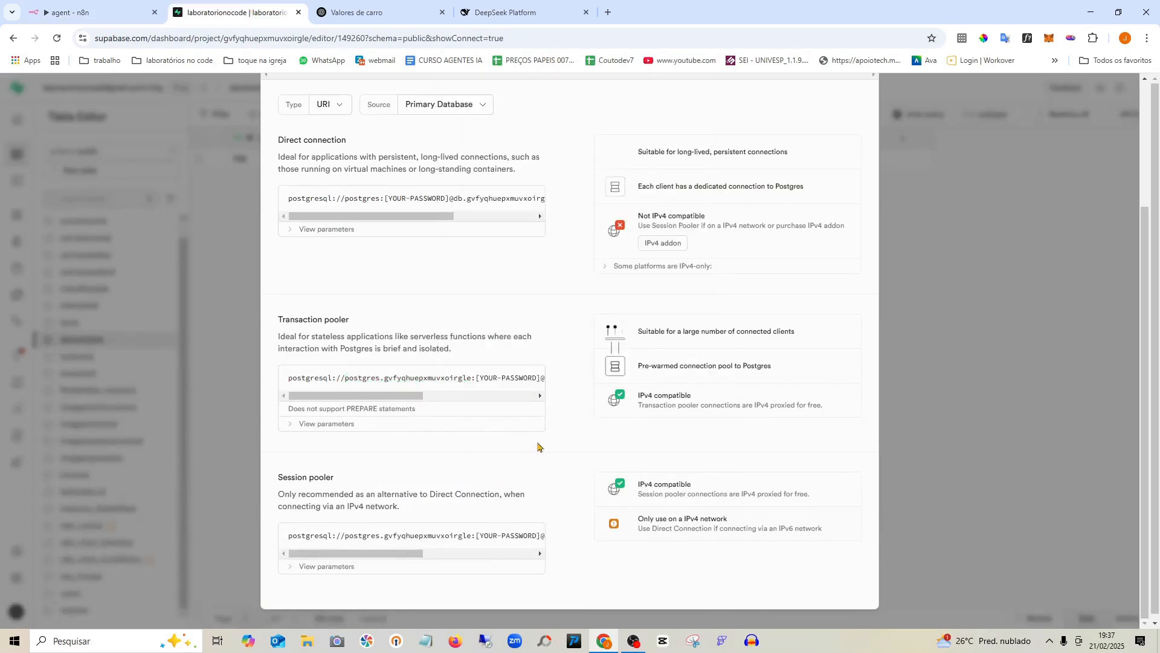
{"action": "scroll", "coordinate": [538, 447], "scroll_direction": "up", "scroll_amount": 3}
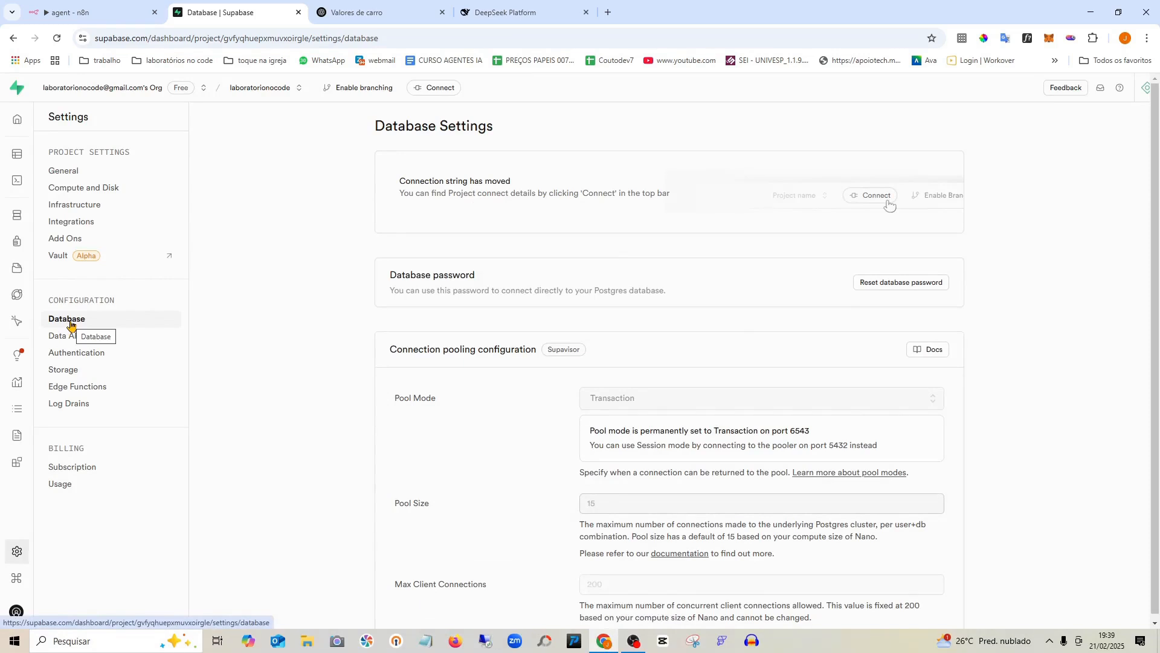
Look at the database password reset option in Supabase without resetting it, and review the password and port fields of the n8n Postgres credential
{"action": "left_click", "coordinate": [880, 288]}
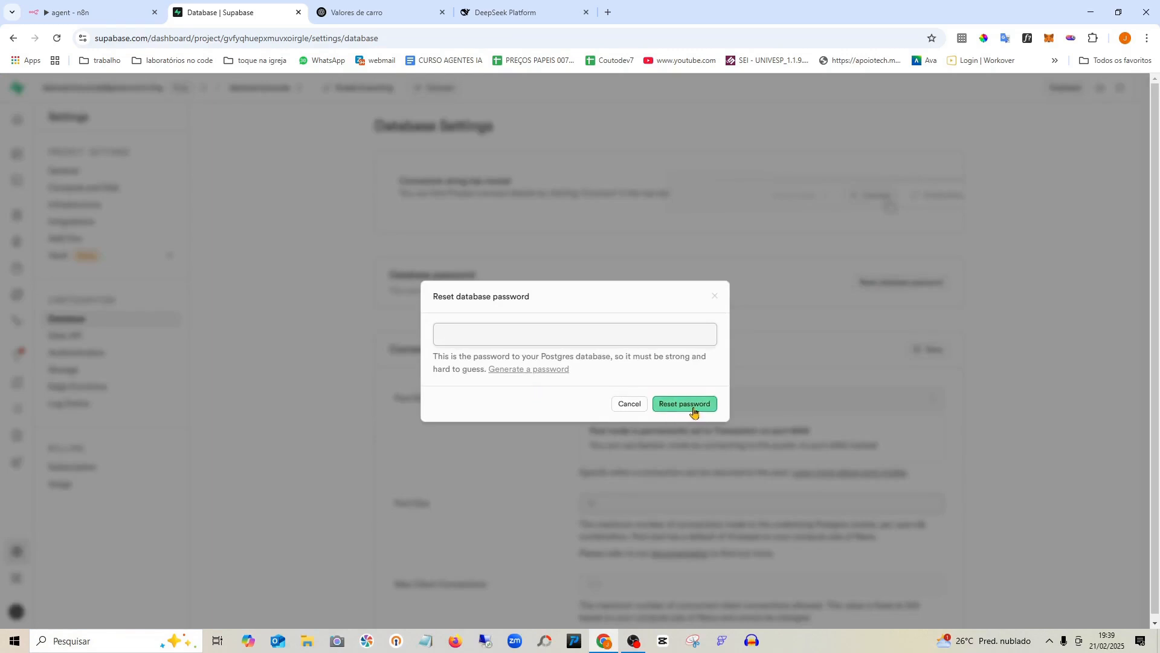
{"action": "left_click", "coordinate": [779, 367]}
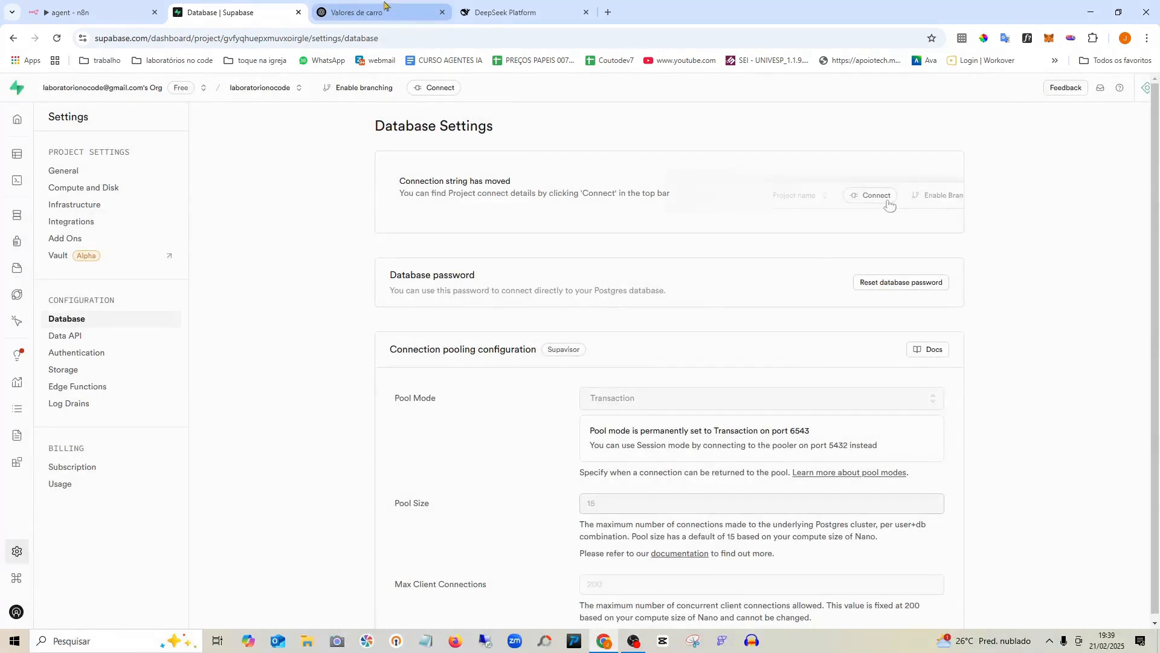
{"action": "key", "text": "ctrl+shift+Tab"}
{"action": "scroll", "coordinate": [440, 431], "scroll_direction": "down", "scroll_amount": 2}
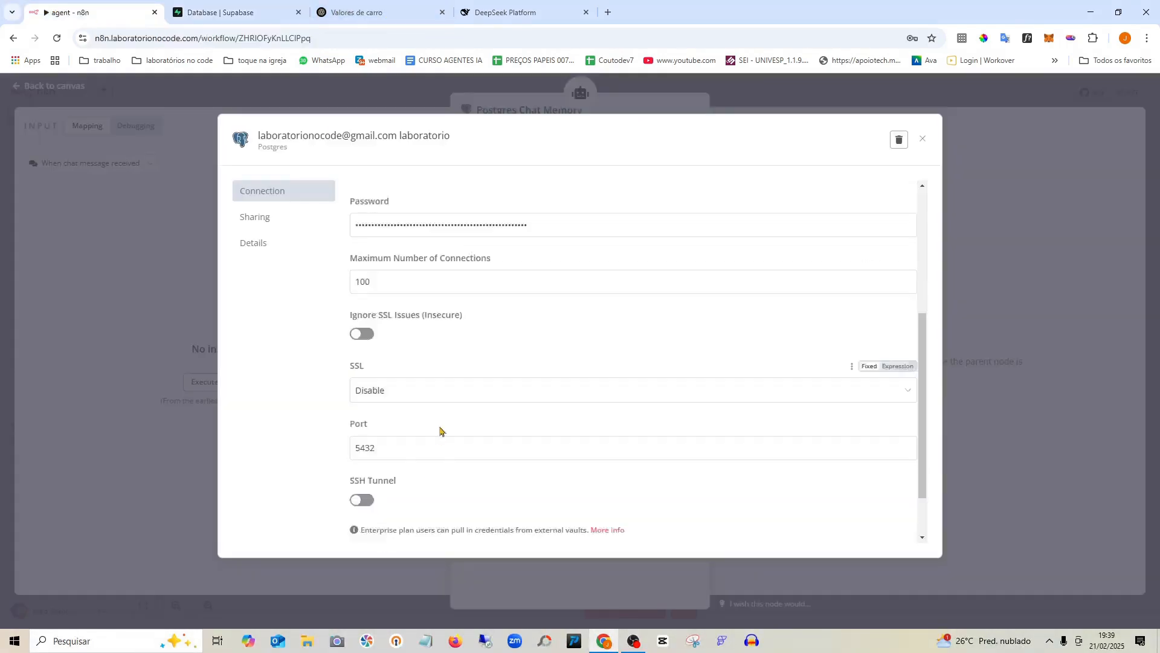
Compare the port in Supabase's transaction pooler connection string with the port of the Postgres credential in n8n
{"action": "left_click", "coordinate": [246, 6]}
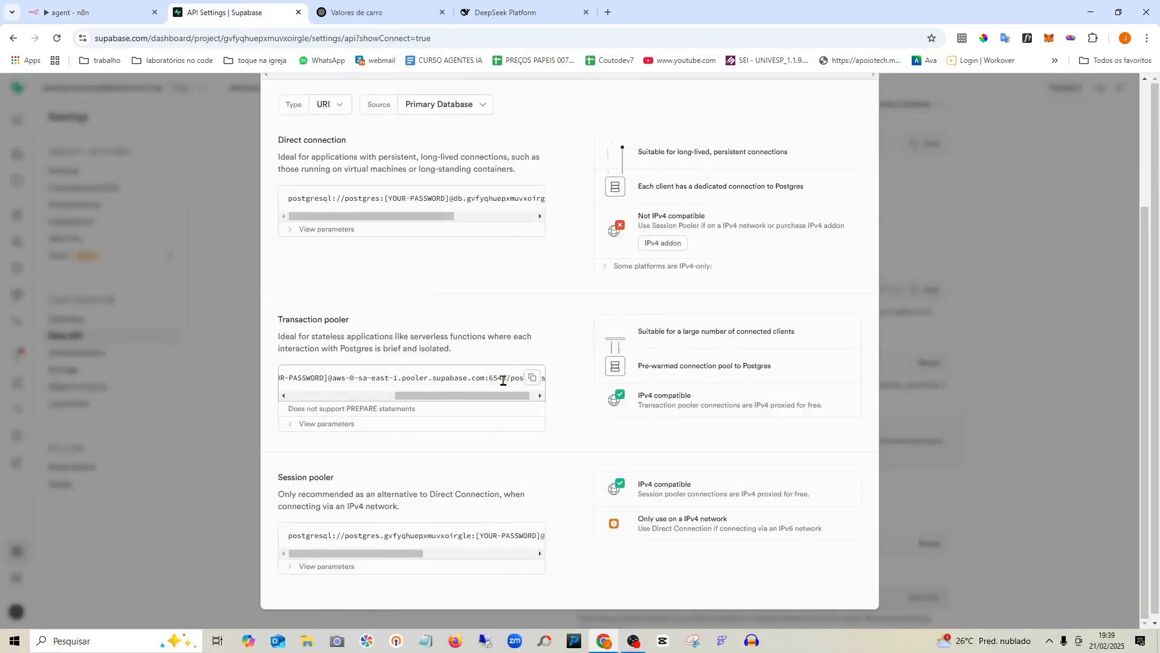
{"action": "double_click", "coordinate": [492, 378]}
{"action": "left_click", "coordinate": [122, 6]}
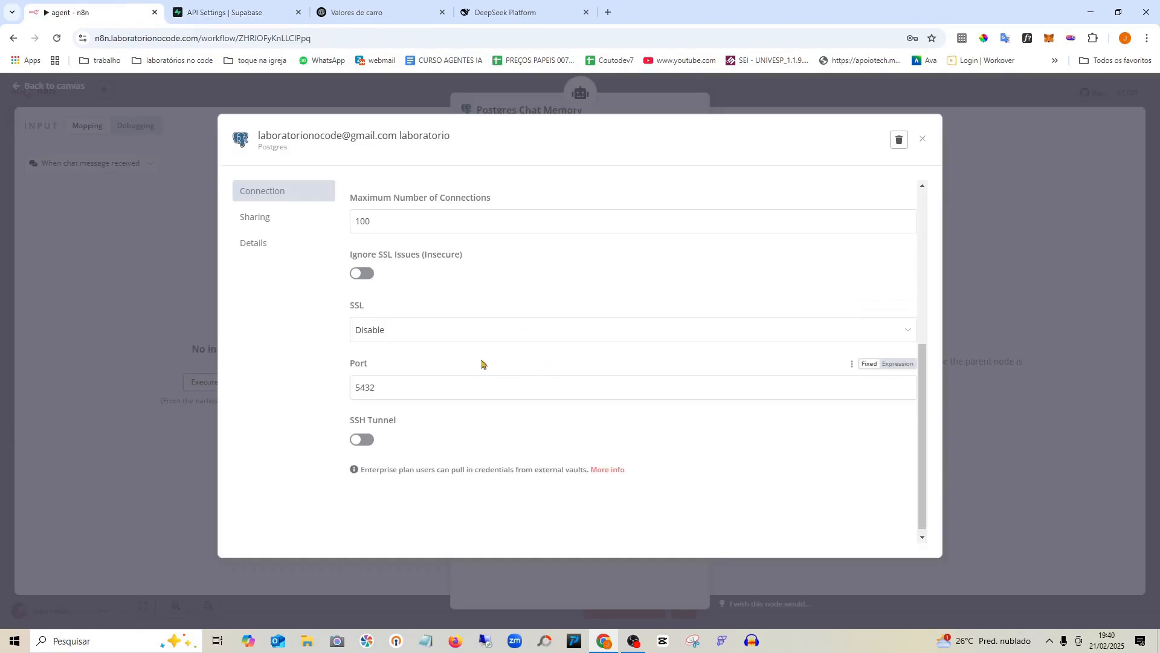
{"action": "scroll", "coordinate": [484, 364], "scroll_direction": "down", "scroll_amount": 1}
Check the Postgres credential's connection test status and remaining settings, and close the credential
{"action": "scroll", "coordinate": [586, 351], "scroll_direction": "up", "scroll_amount": 6}
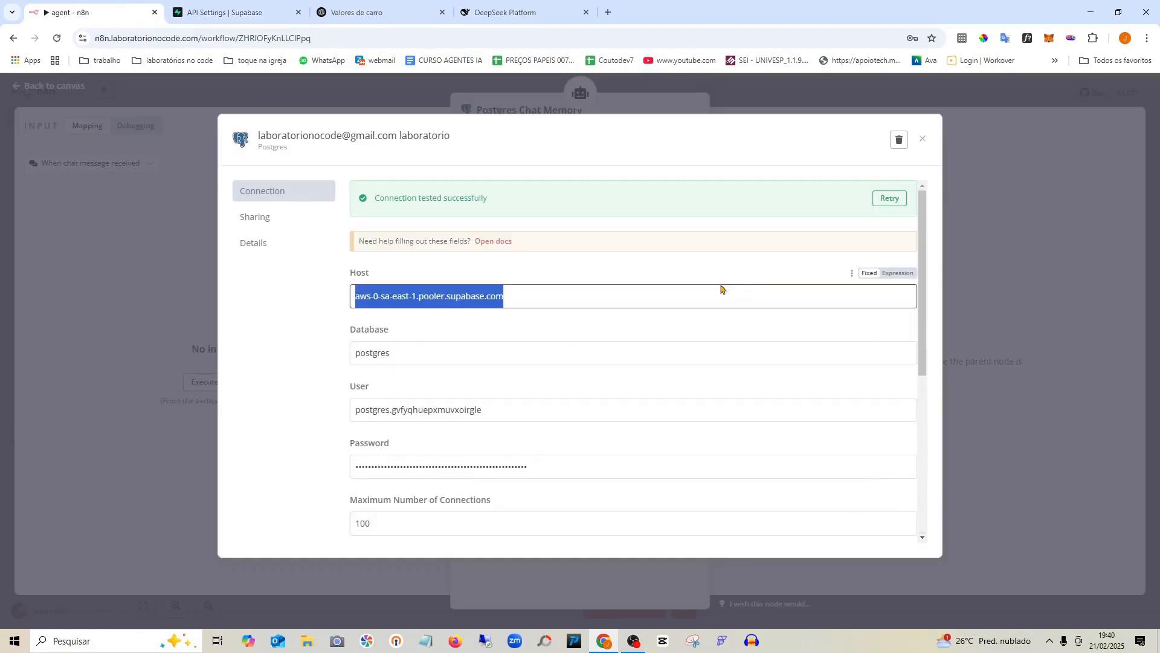
{"action": "left_click_drag", "start_coordinate": [492, 200], "coordinate": [335, 199]}
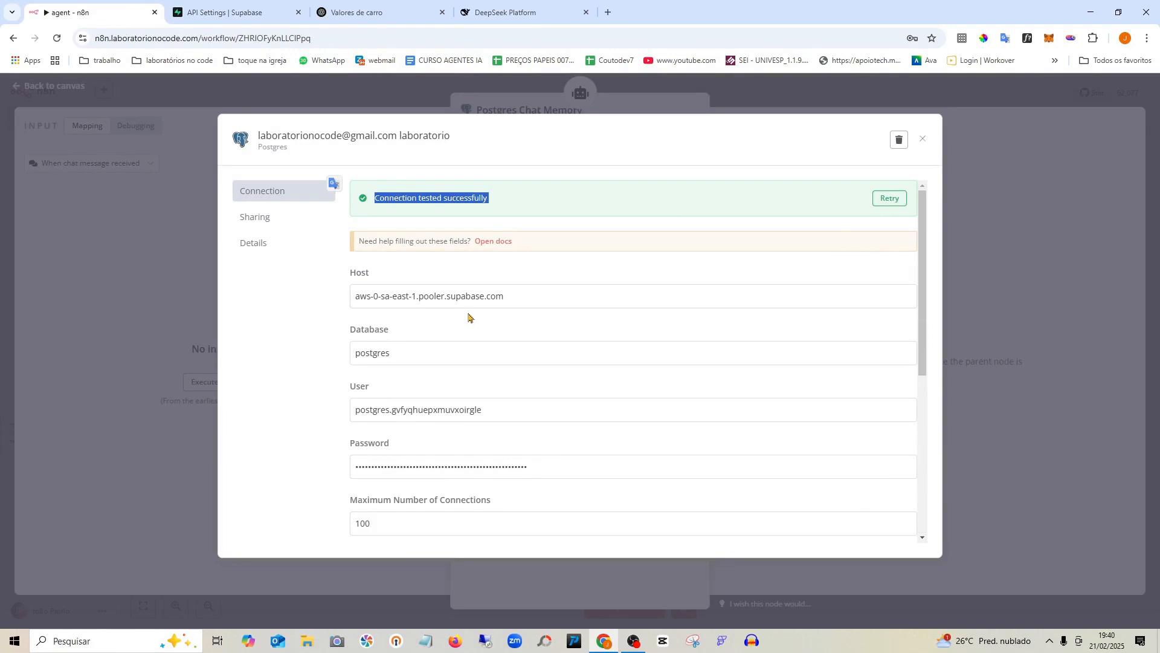
{"action": "scroll", "coordinate": [562, 301], "scroll_direction": "down", "scroll_amount": 5}
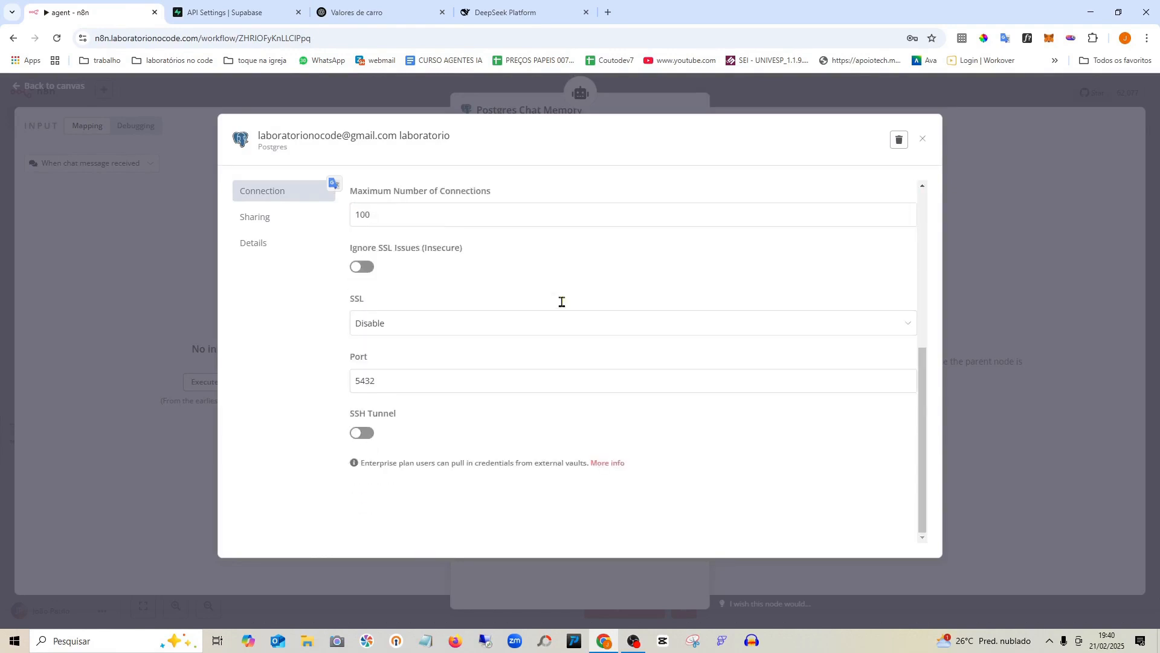
{"action": "scroll", "coordinate": [562, 301], "scroll_direction": "up", "scroll_amount": 5}
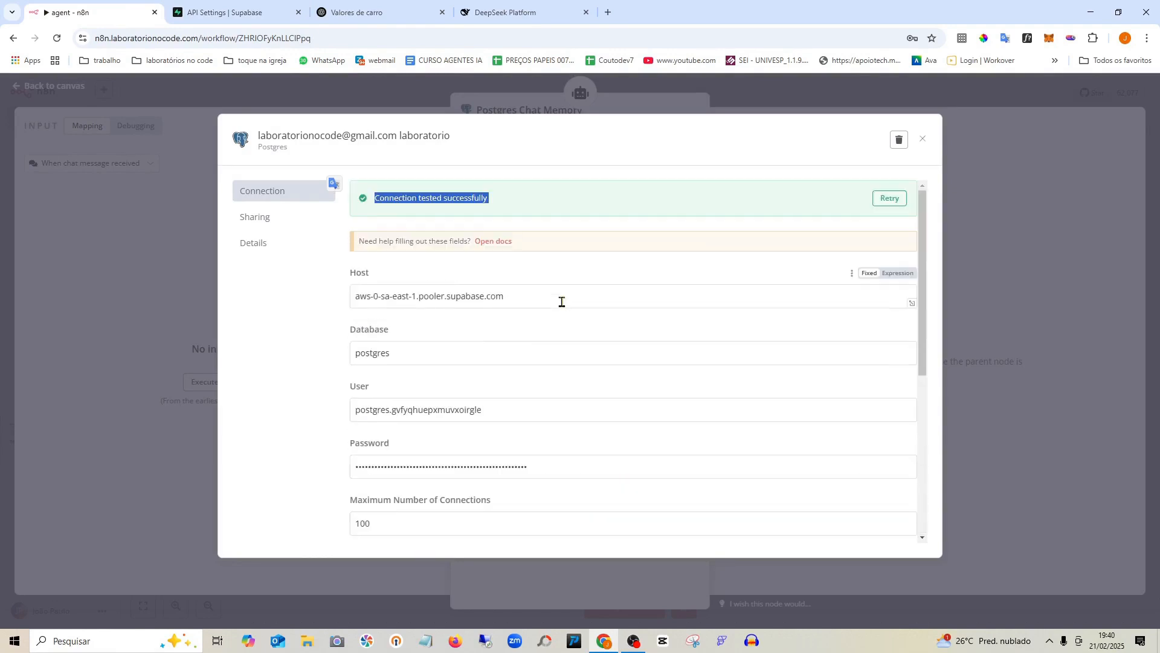
{"action": "left_click", "coordinate": [923, 140]}
Add a Supabase Vector Store as a tool of the AI Agent and return to the canvas
{"action": "left_click", "coordinate": [601, 367]}
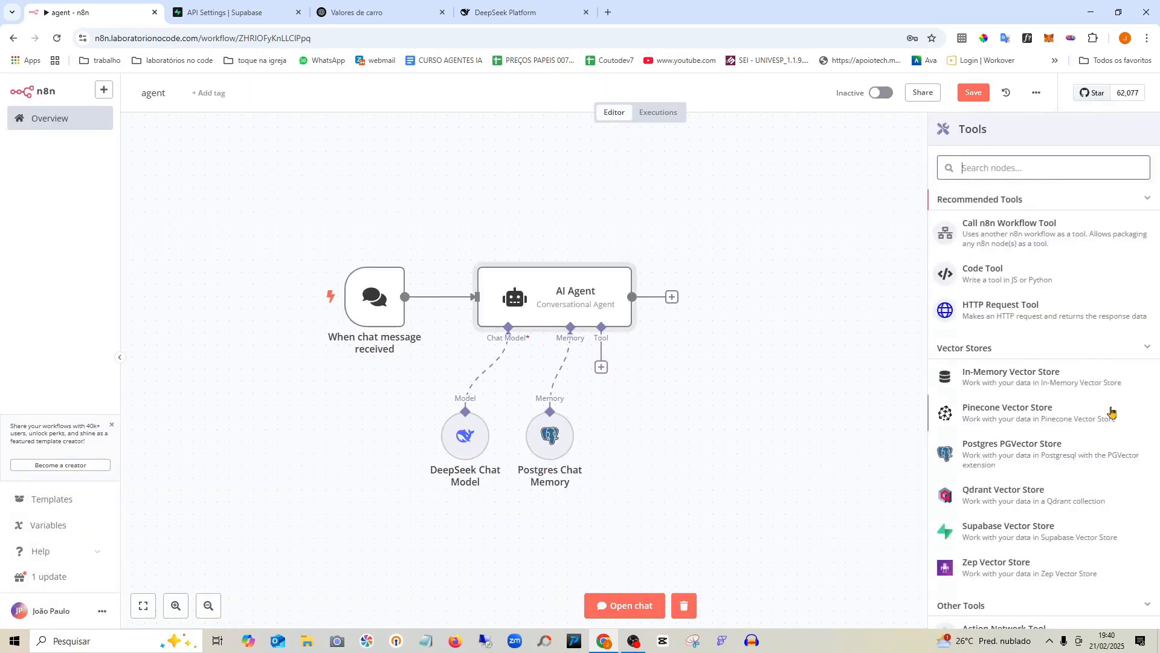
{"action": "scroll", "coordinate": [1108, 383], "scroll_direction": "down", "scroll_amount": 1}
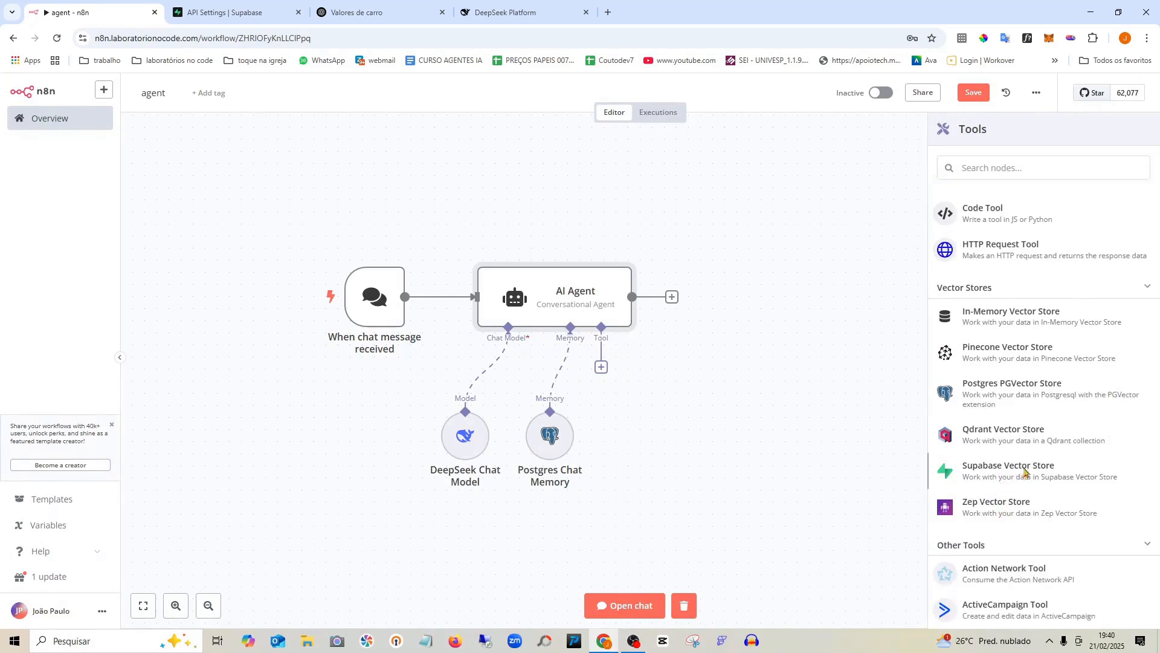
{"action": "left_click", "coordinate": [1022, 472]}
{"action": "left_click", "coordinate": [53, 88]}
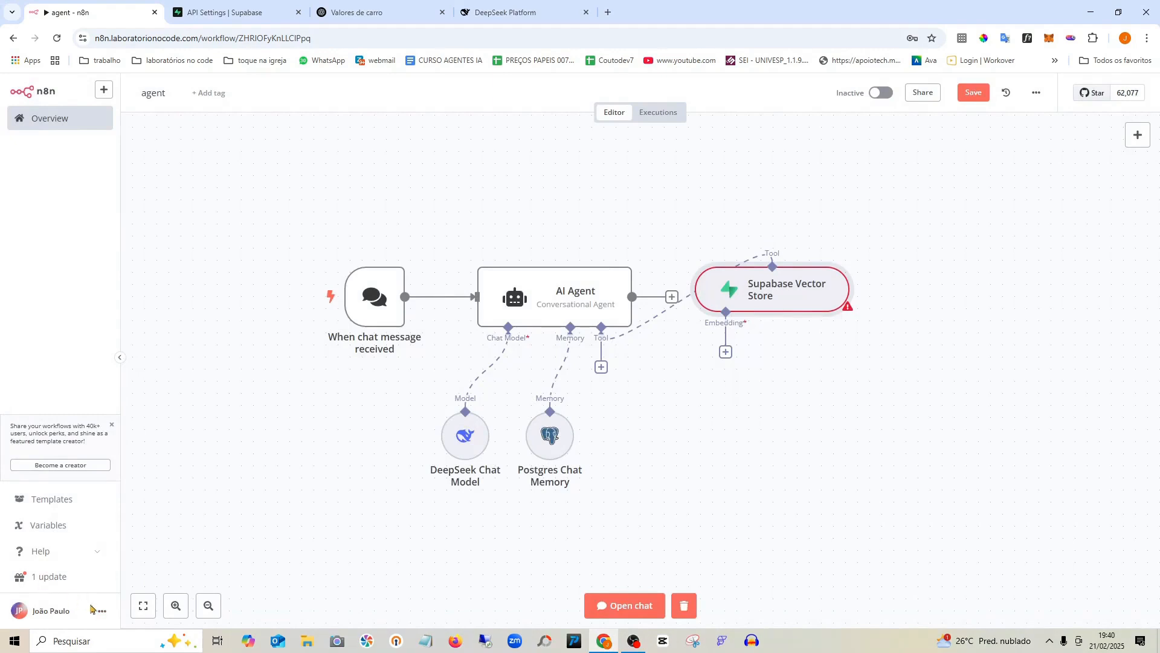
Check the installed n8n version in the About information
{"action": "left_click", "coordinate": [47, 551]}
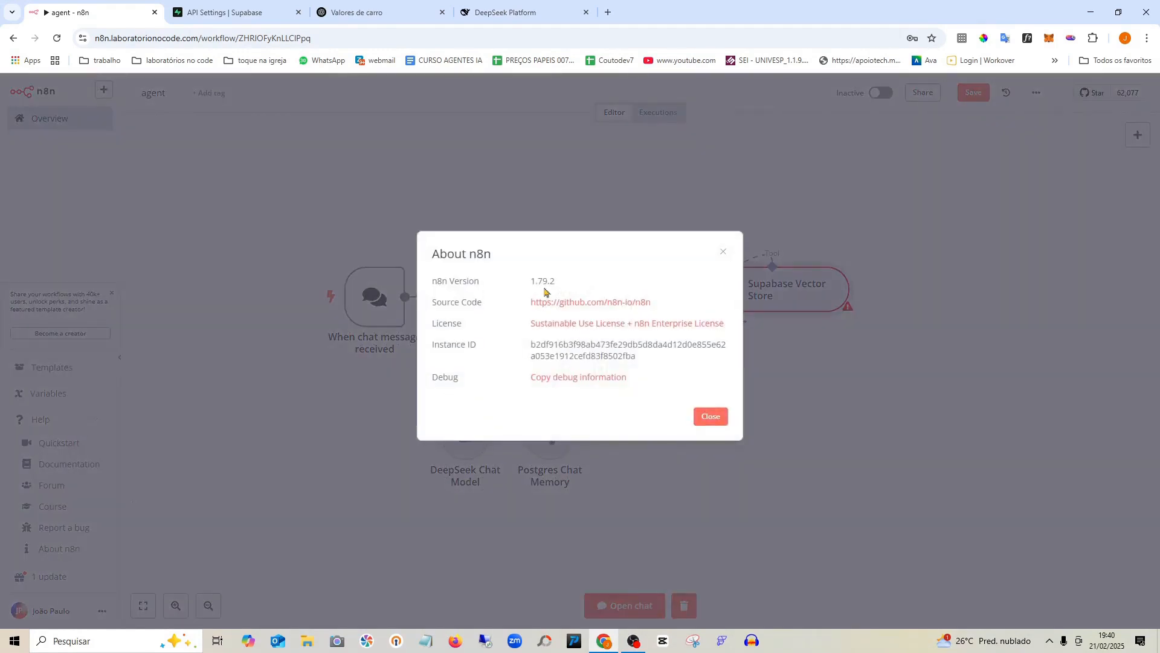
{"action": "left_click", "coordinate": [725, 252]}
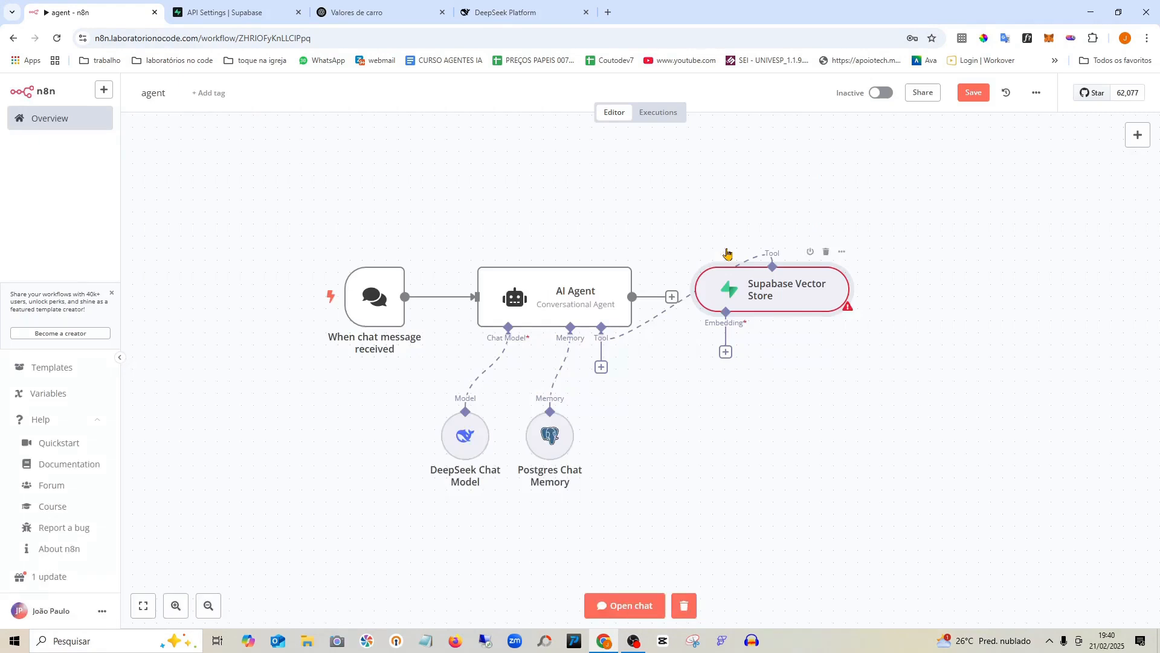
{"action": "left_click", "coordinate": [60, 560]}
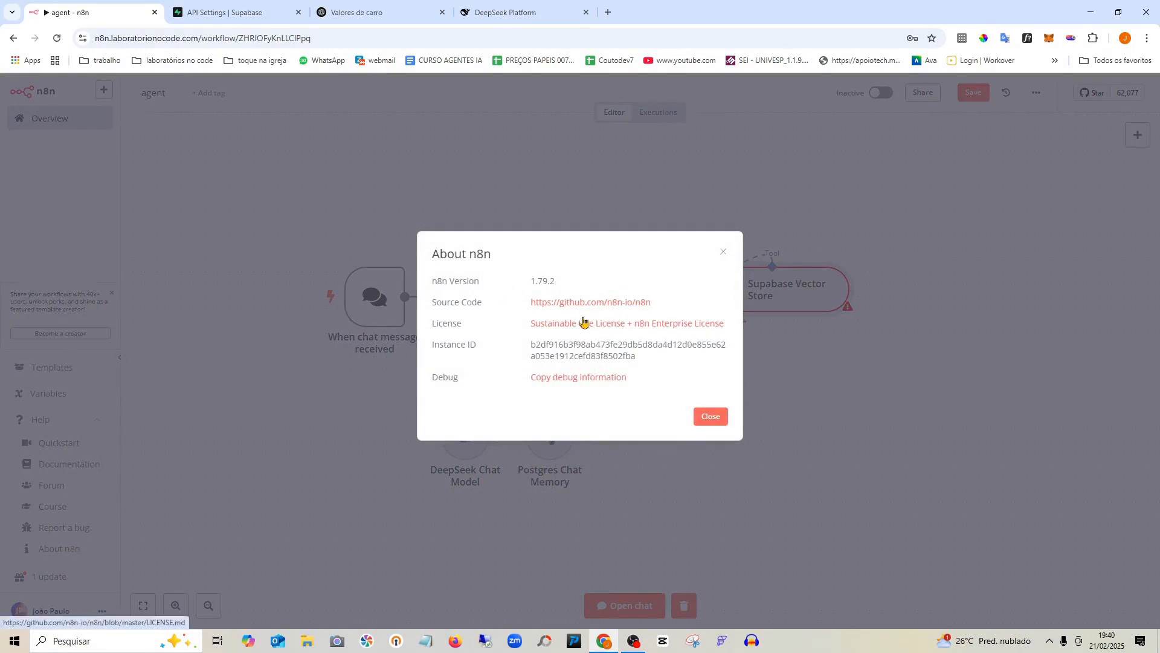
{"action": "left_click", "coordinate": [726, 256]}
Move the Supabase Vector Store node below the AI Agent, and look over the agent's parameters and available tools
{"action": "left_click_drag", "start_coordinate": [767, 294], "coordinate": [783, 488]}
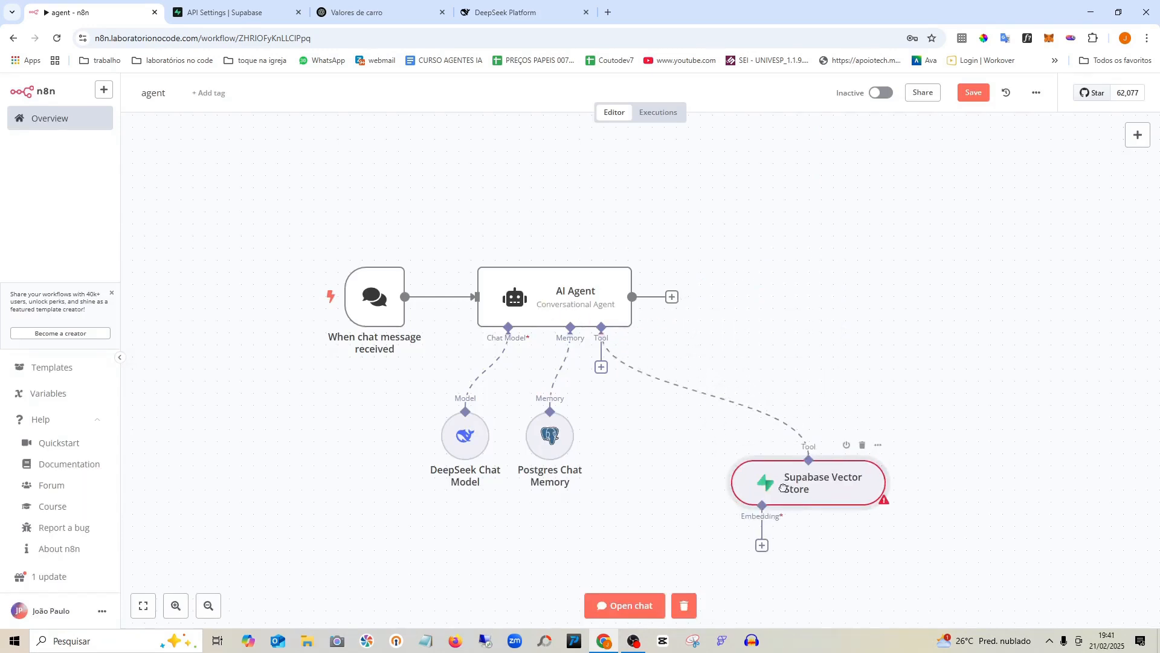
{"action": "double_click", "coordinate": [570, 306]}
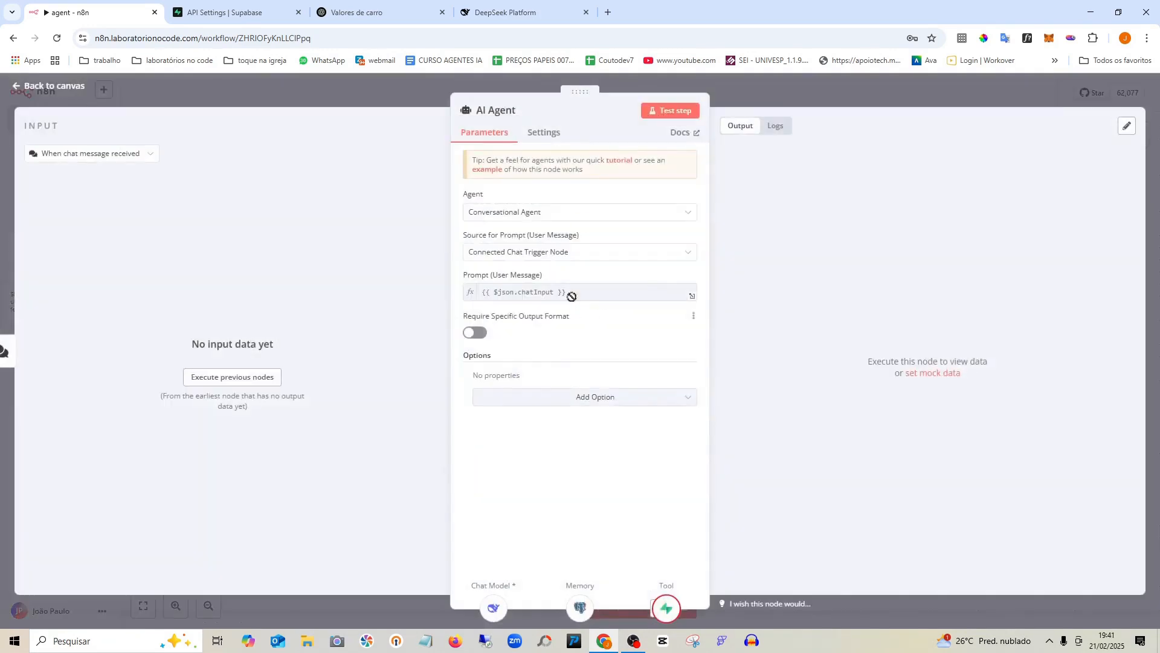
{"action": "left_click", "coordinate": [52, 88]}
{"action": "left_click", "coordinate": [601, 368]}
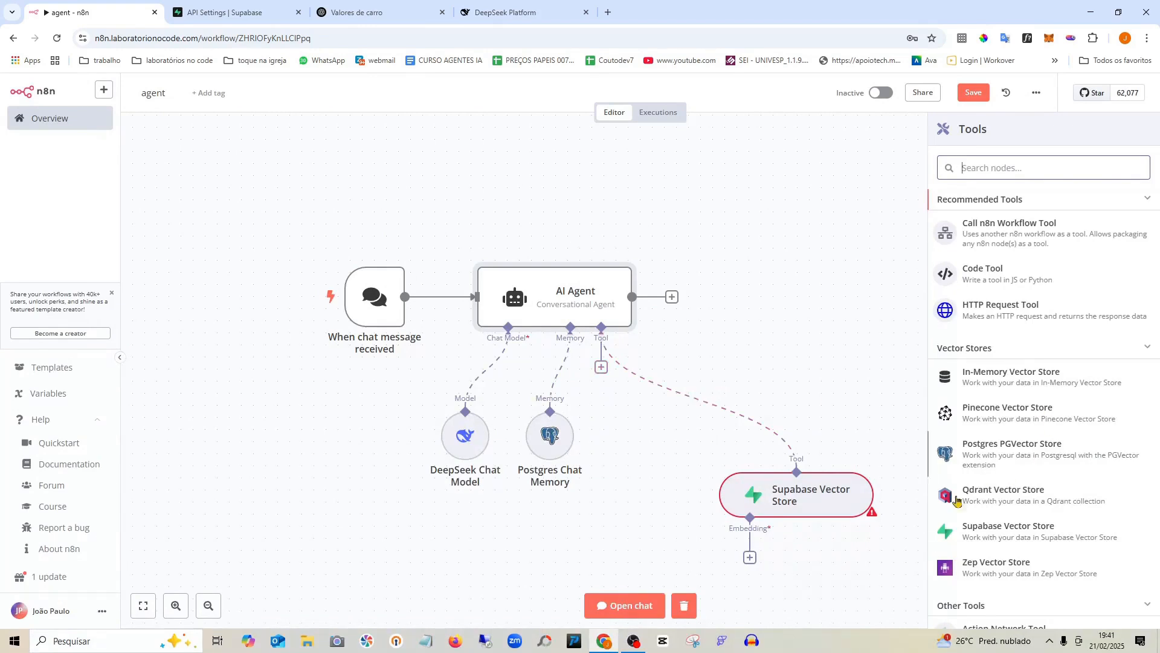
{"action": "scroll", "coordinate": [791, 314], "scroll_direction": "down", "scroll_amount": 3}
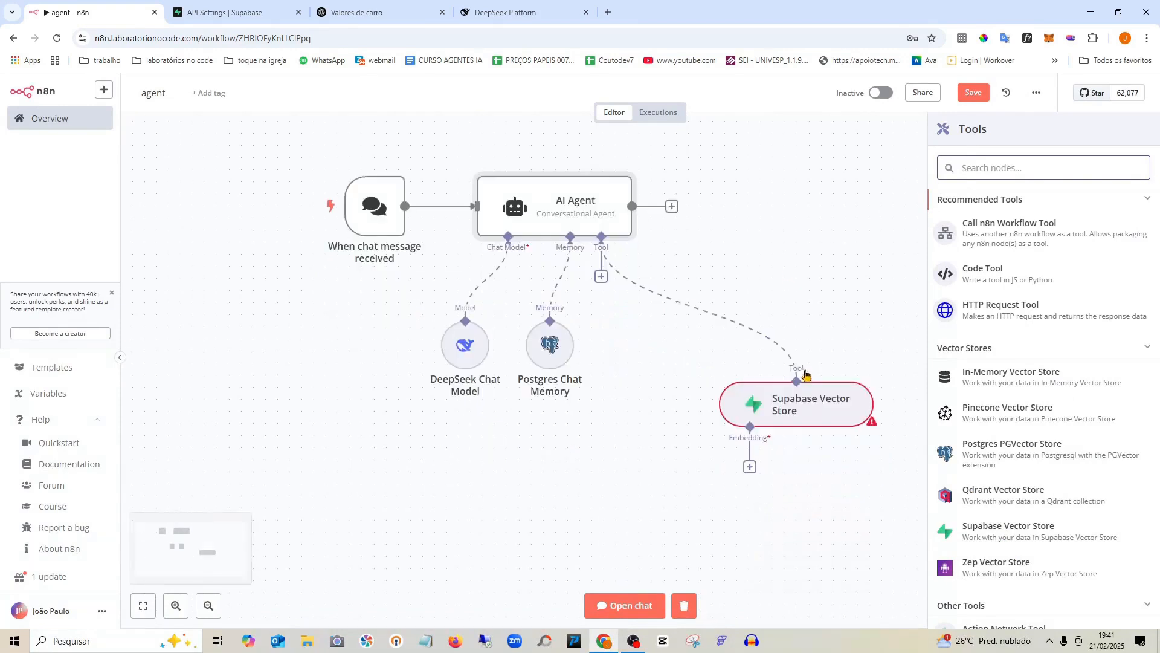
Select docs as the Supabase Vector Store's table, and look at the limit and metadata settings
{"action": "double_click", "coordinate": [785, 406]}
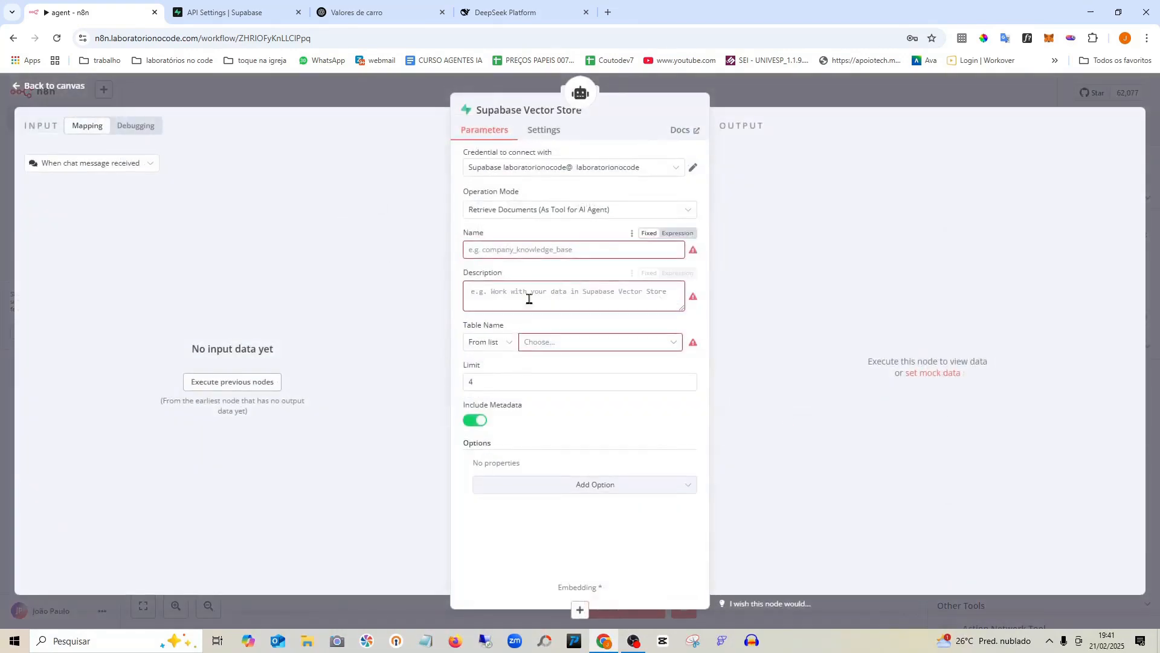
{"action": "left_click", "coordinate": [582, 342]}
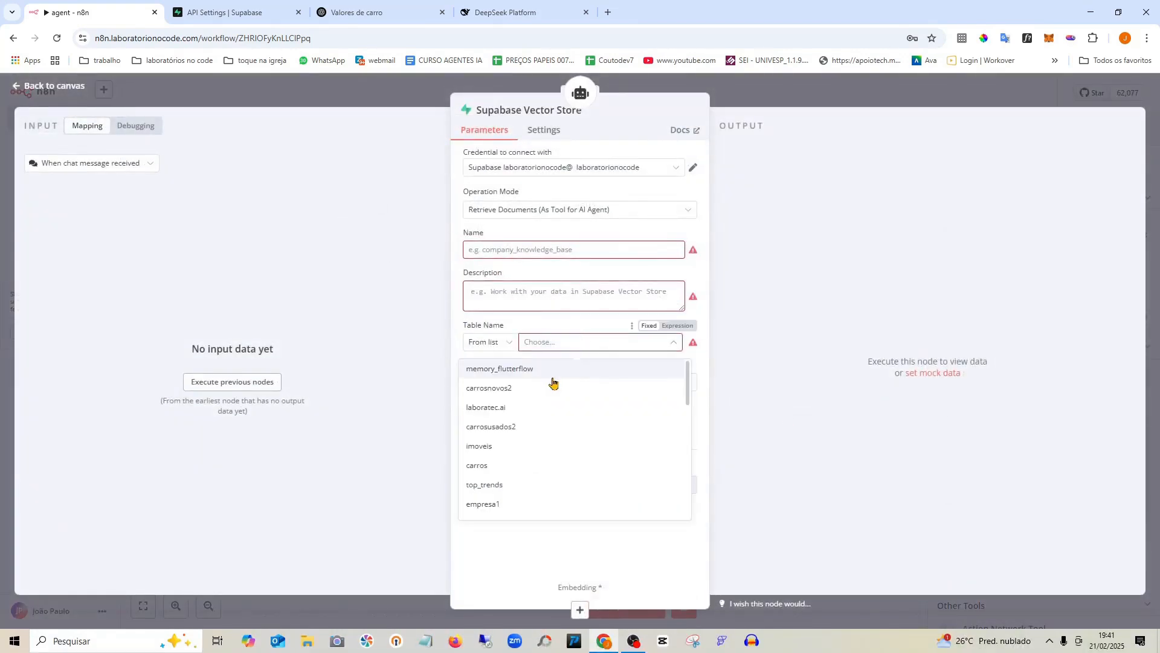
{"action": "scroll", "coordinate": [515, 437], "scroll_direction": "down", "scroll_amount": 5}
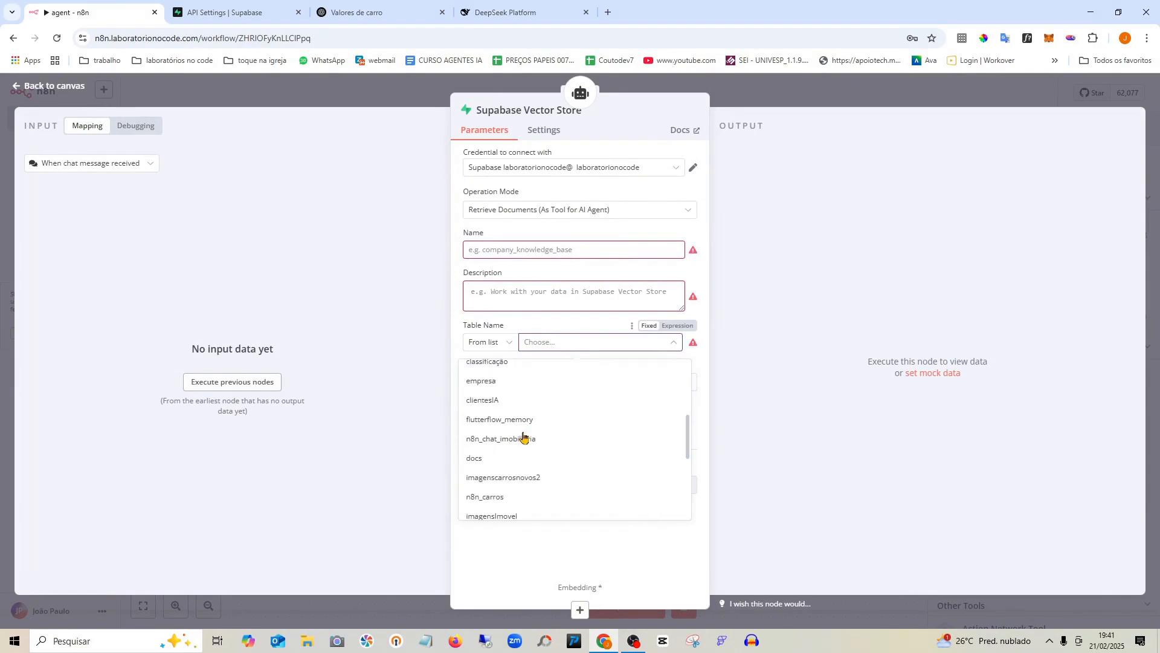
{"action": "left_click", "coordinate": [475, 459]}
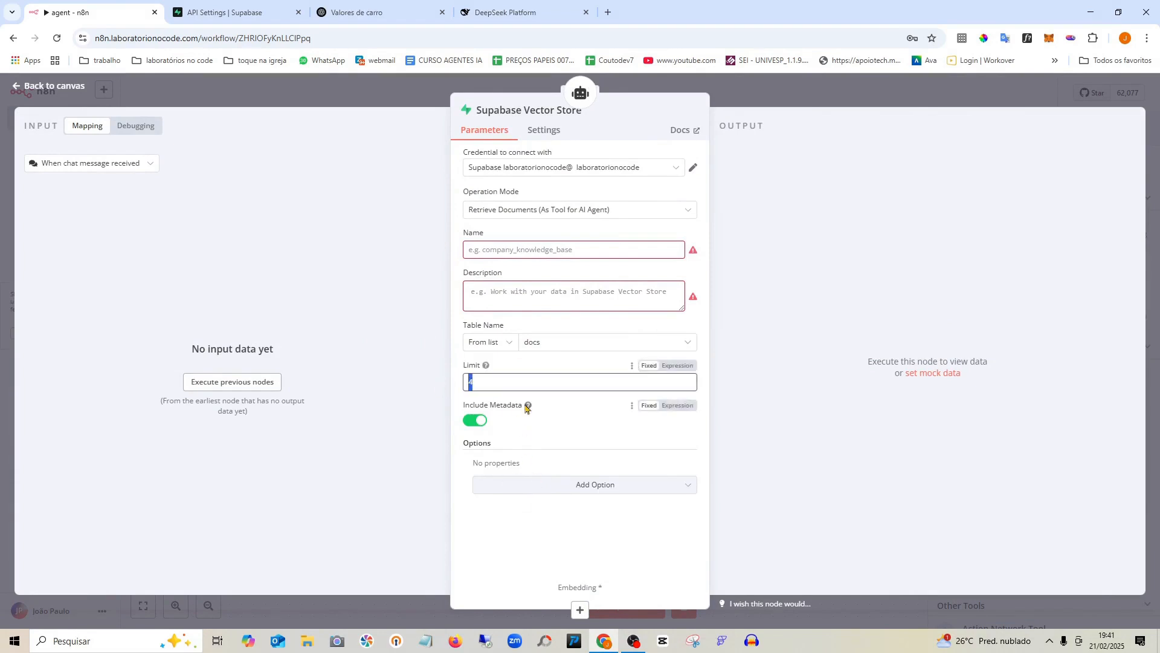
{"action": "mouse_move", "coordinate": [527, 407]}
{"action": "left_click", "coordinate": [537, 406]}
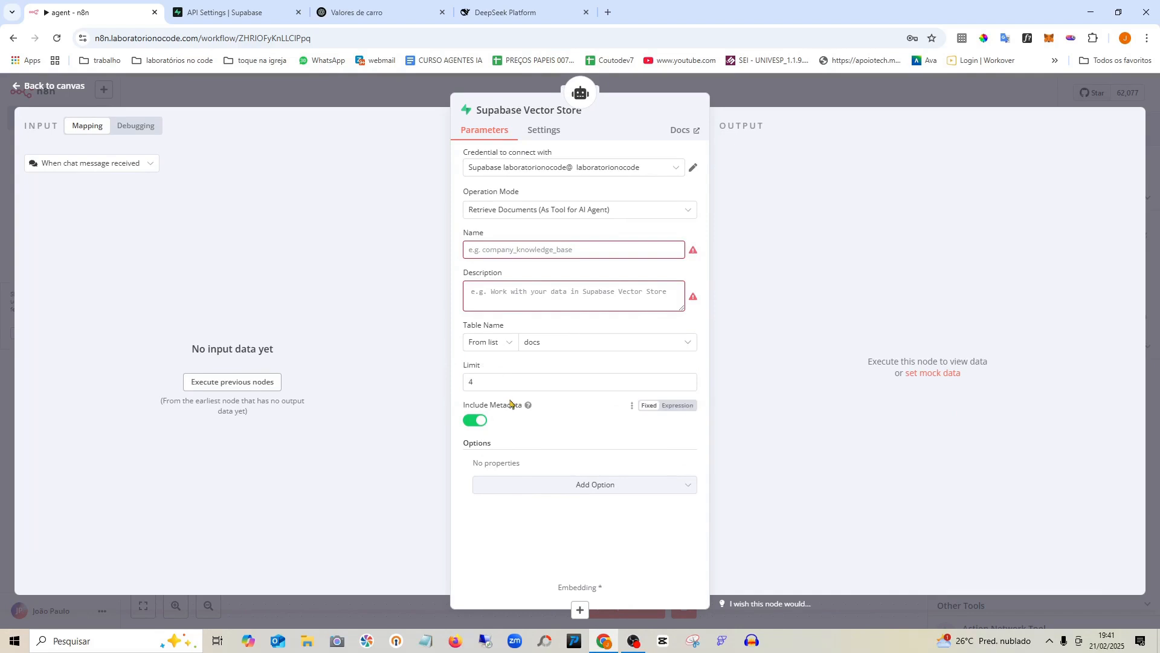
Name the vector store tool "data" and describe it as "Fetch car values requested by the customer!", and return to the canvas
{"action": "left_click", "coordinate": [594, 250]}
{"action": "type", "text": "data"}
{"action": "left_click", "coordinate": [536, 297]}
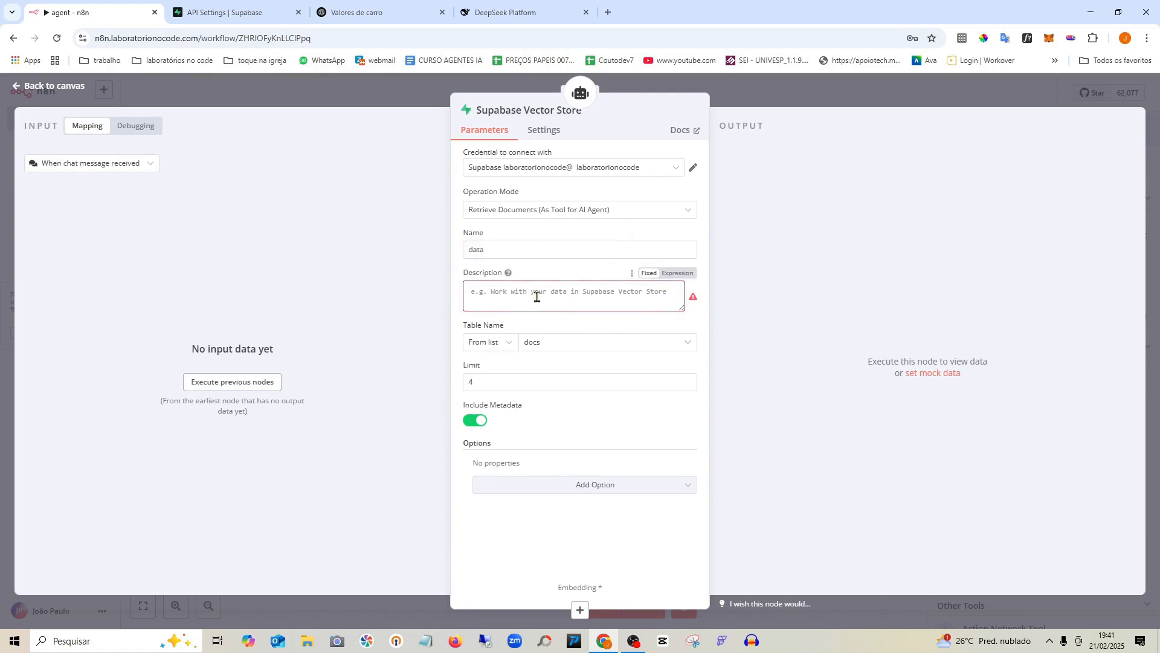
{"action": "type", "text": "Fetch car values requested by the customer!"}
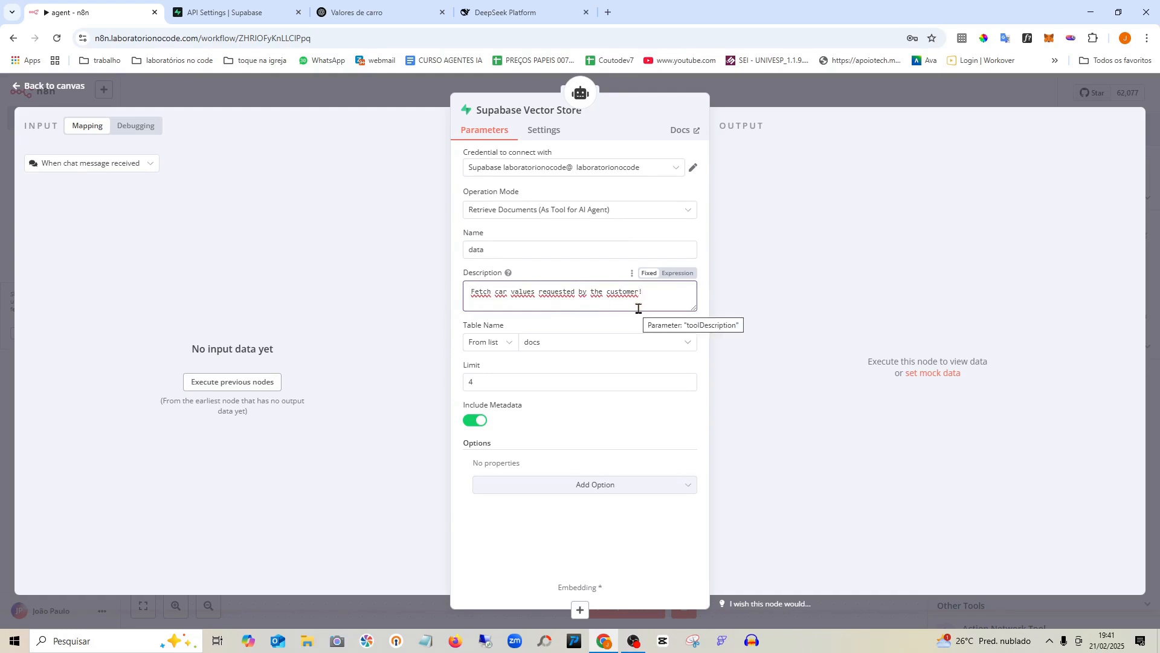
{"action": "left_click", "coordinate": [817, 312]}
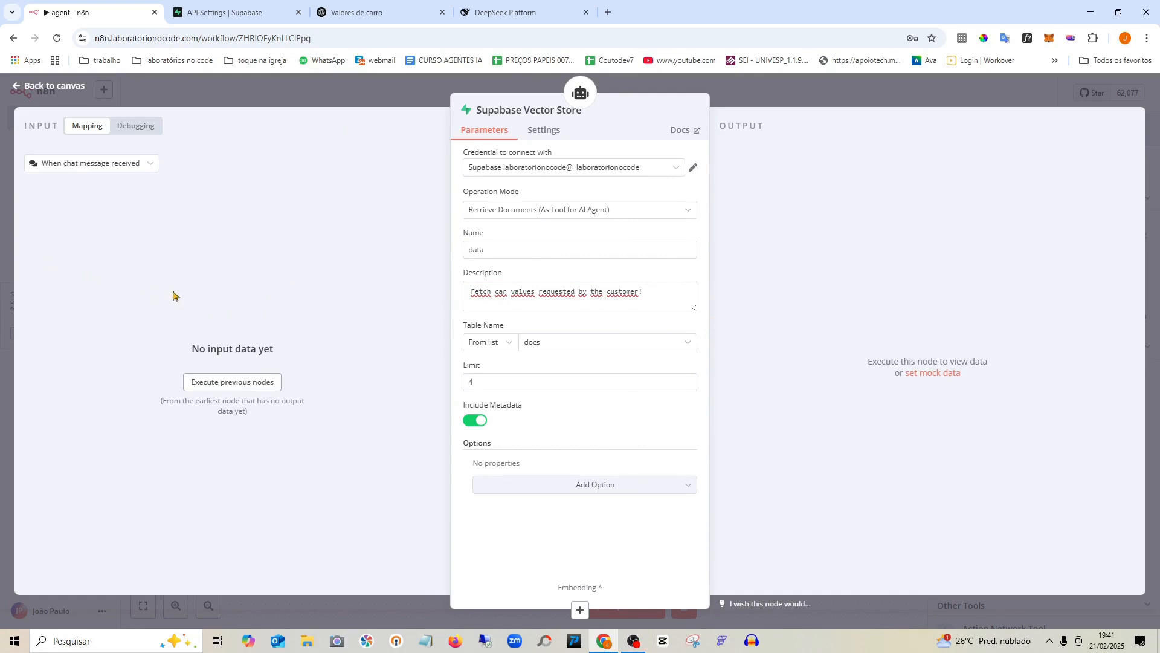
{"action": "left_click", "coordinate": [47, 87]}
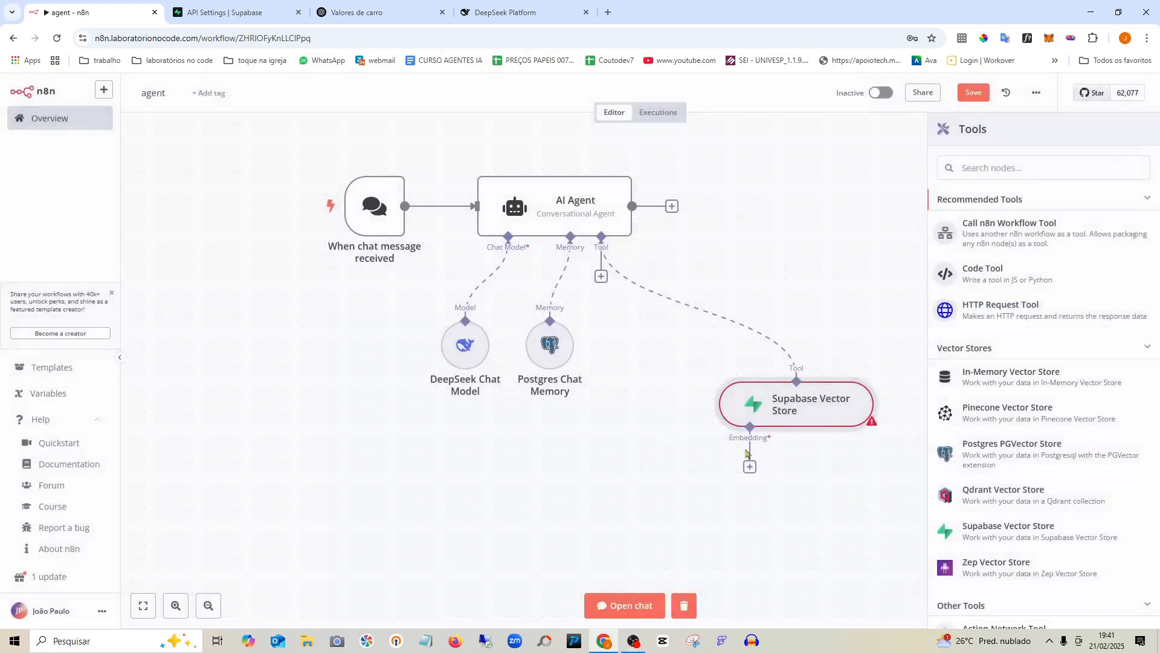
Move the Supabase Vector Store beside the Postgres memory node and attach an Embeddings OpenAI node using text-embedding-3-small
{"action": "left_click_drag", "start_coordinate": [785, 424], "coordinate": [685, 354]}
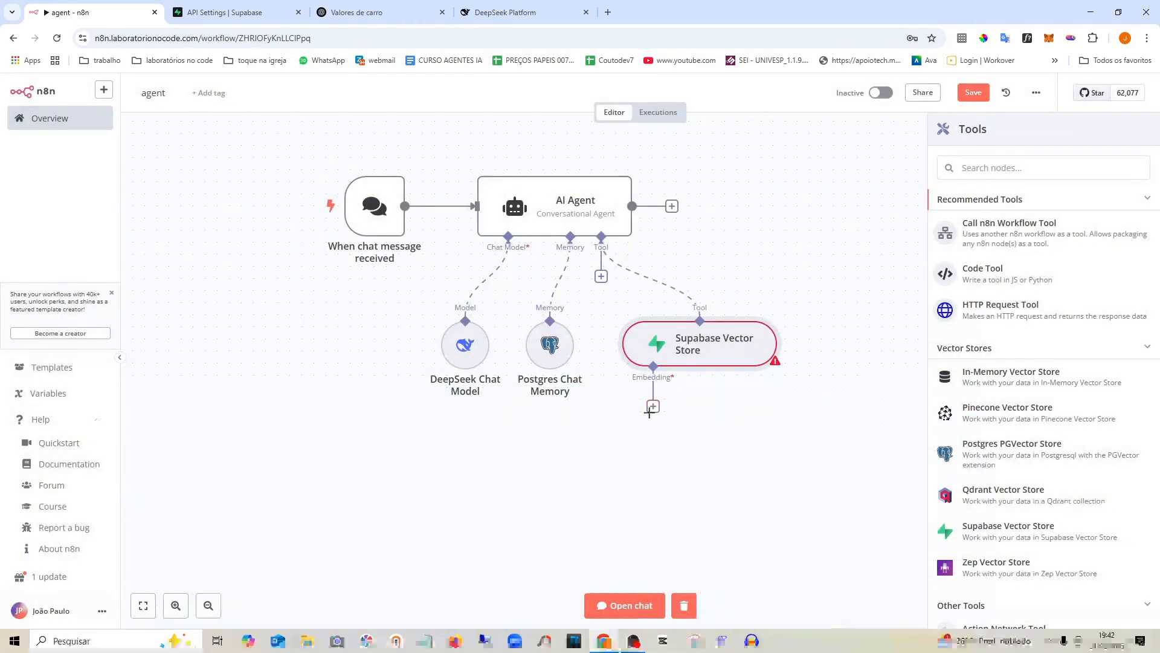
{"action": "left_click", "coordinate": [652, 406]}
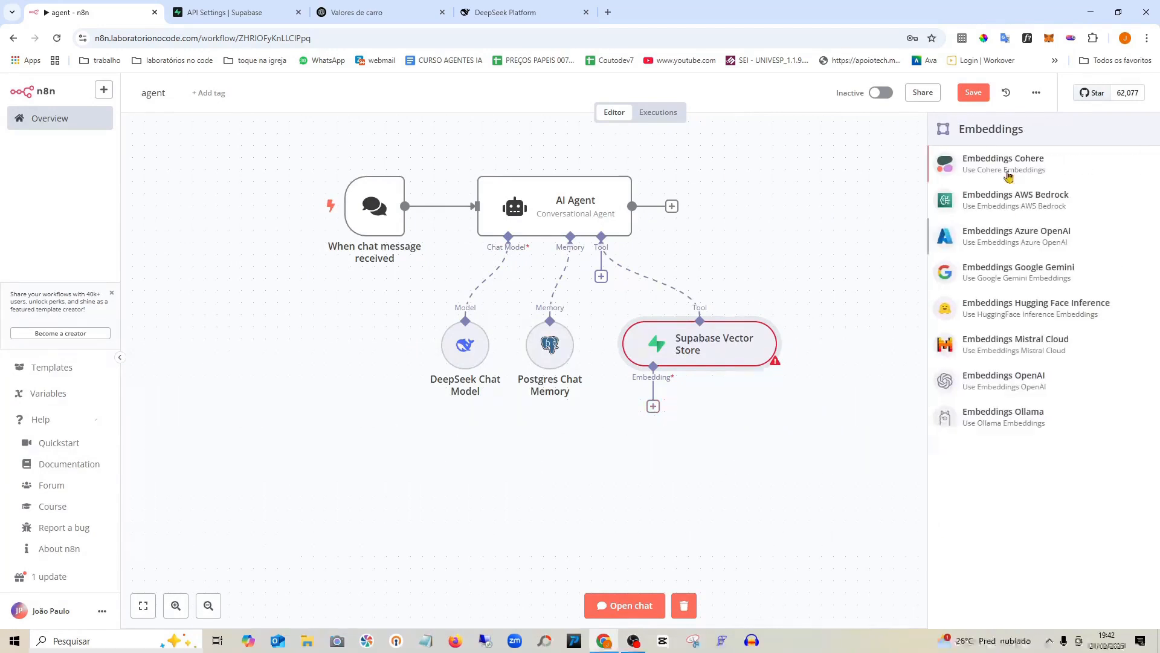
{"action": "left_click", "coordinate": [1003, 382]}
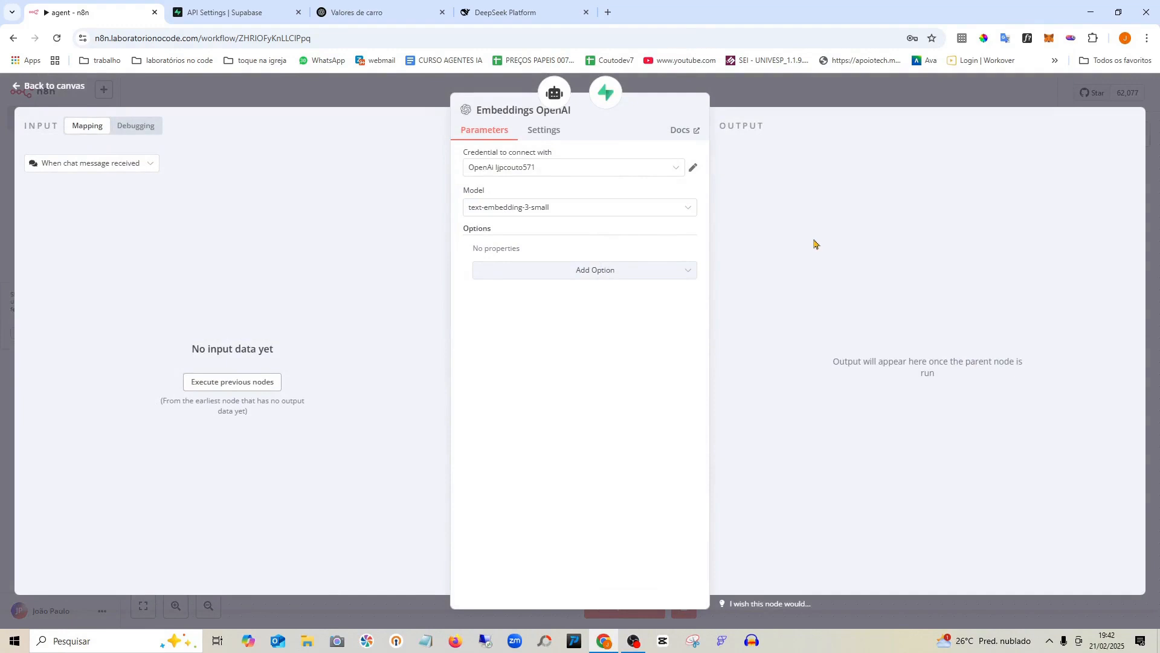
{"action": "left_click", "coordinate": [41, 86]}
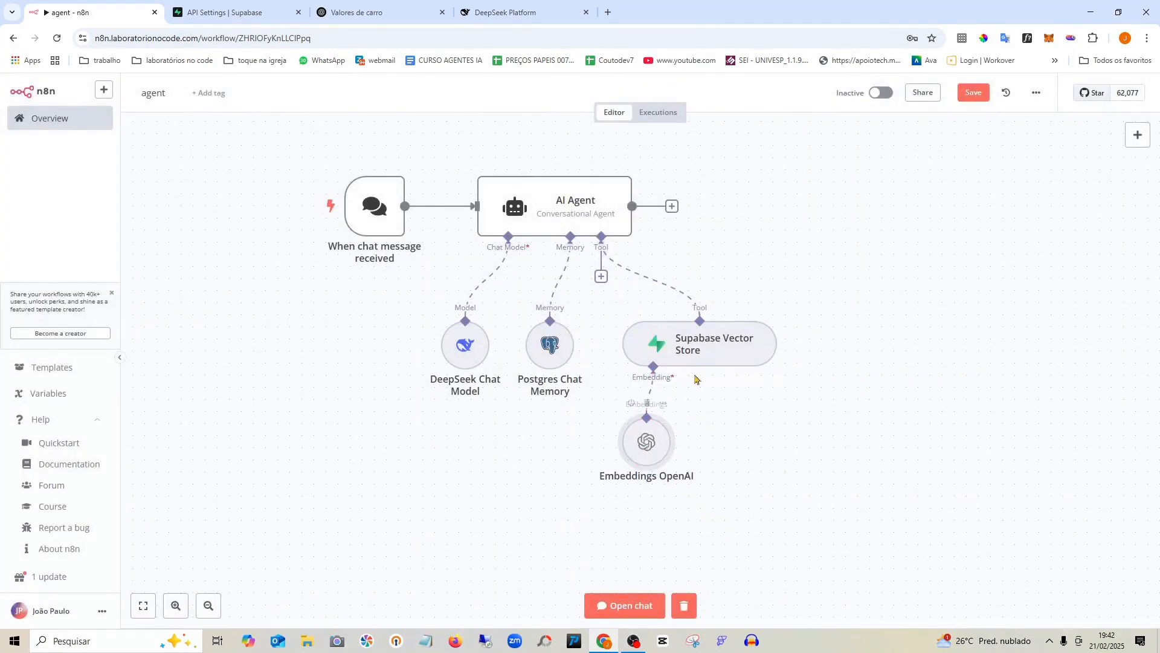
Spread out the AI Agent and its model, memory, vector store and embeddings nodes, aligning the agent horizontally with the chat trigger
{"action": "left_click_drag", "start_coordinate": [506, 200], "coordinate": [554, 211]}
{"action": "left_click_drag", "start_coordinate": [463, 387], "coordinate": [463, 410]}
{"action": "left_click_drag", "start_coordinate": [551, 353], "coordinate": [588, 388]}
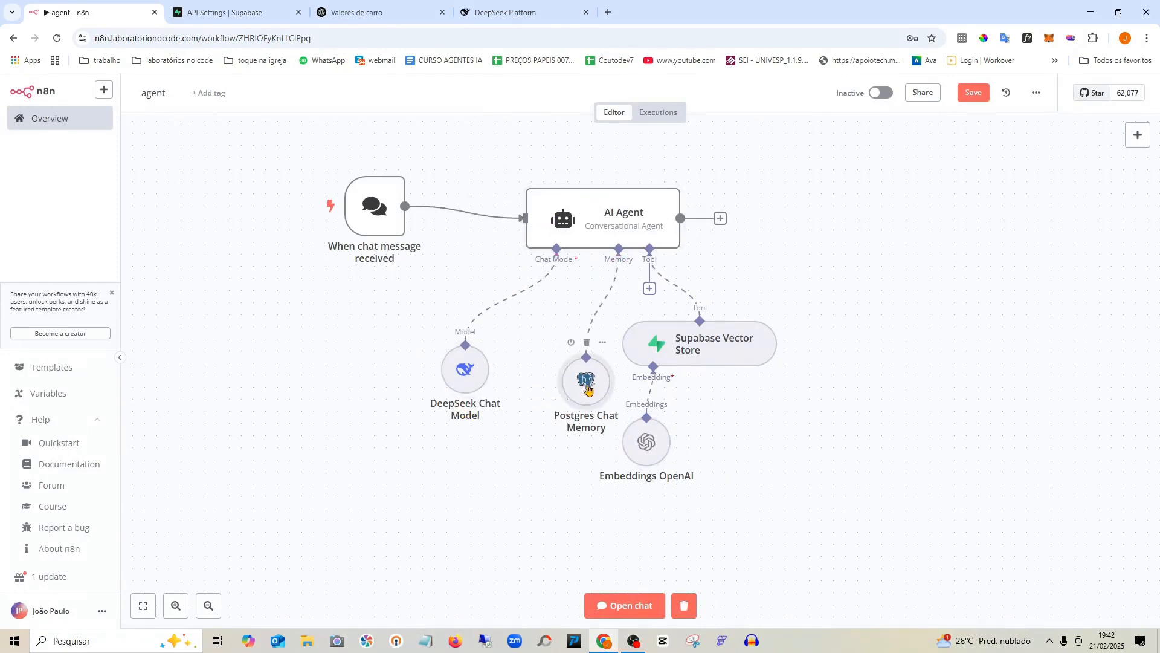
{"action": "left_click_drag", "start_coordinate": [680, 362], "coordinate": [703, 349]}
{"action": "left_click_drag", "start_coordinate": [642, 435], "coordinate": [727, 423]}
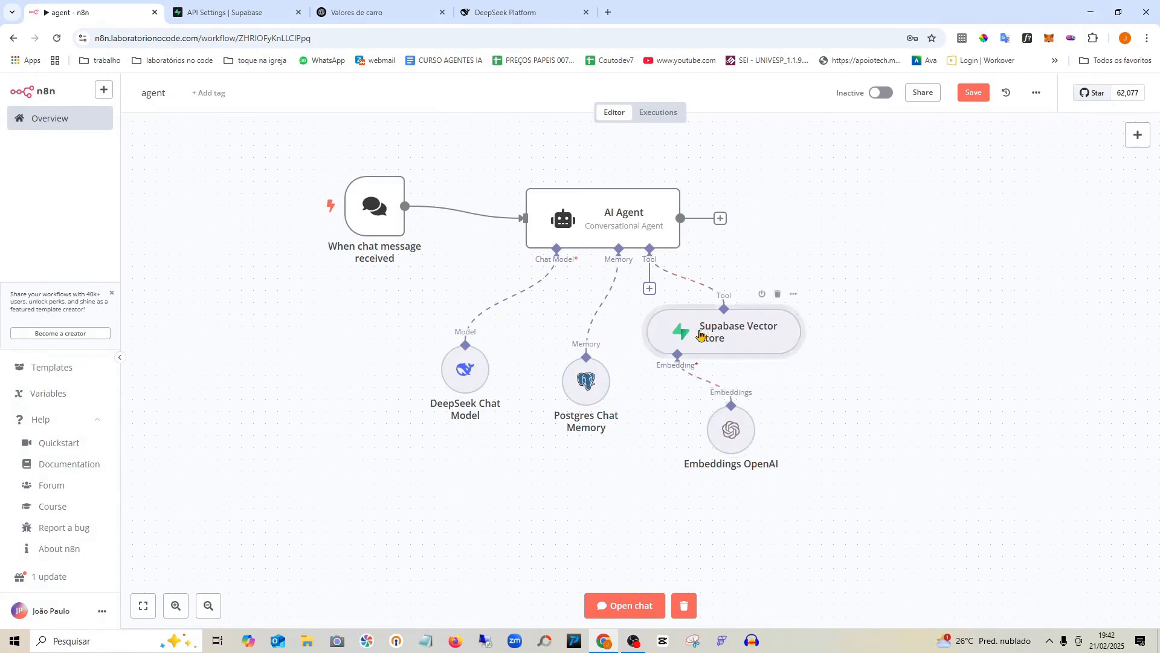
{"action": "left_click_drag", "start_coordinate": [694, 333], "coordinate": [682, 333]}
{"action": "left_click_drag", "start_coordinate": [628, 215], "coordinate": [629, 203]}
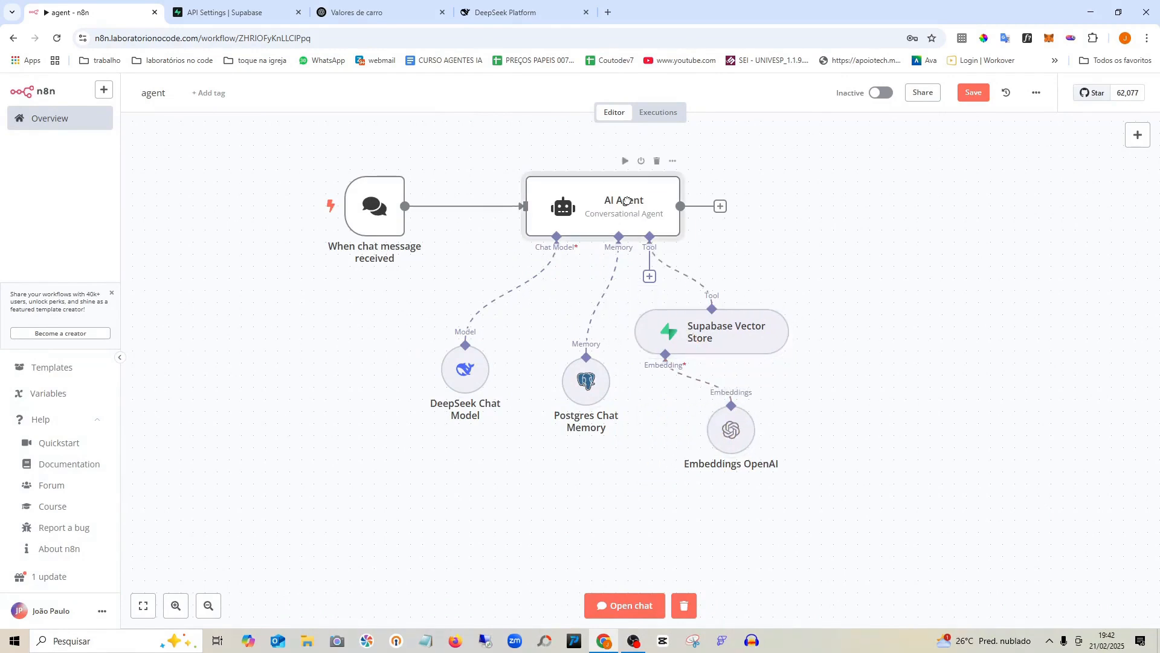
Check the chat trigger's settings, return to the canvas and open the workflow's test chat
{"action": "mouse_move", "coordinate": [372, 208]}
{"action": "double_click", "coordinate": [379, 209]}
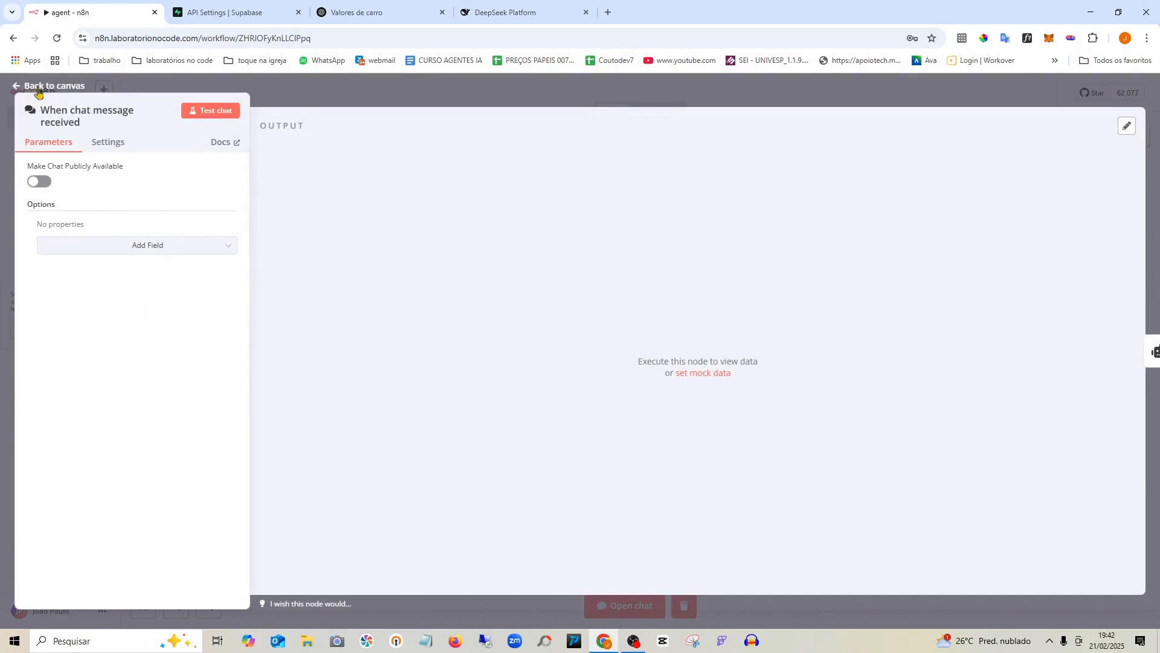
{"action": "left_click", "coordinate": [37, 91]}
{"action": "left_click", "coordinate": [625, 605]}
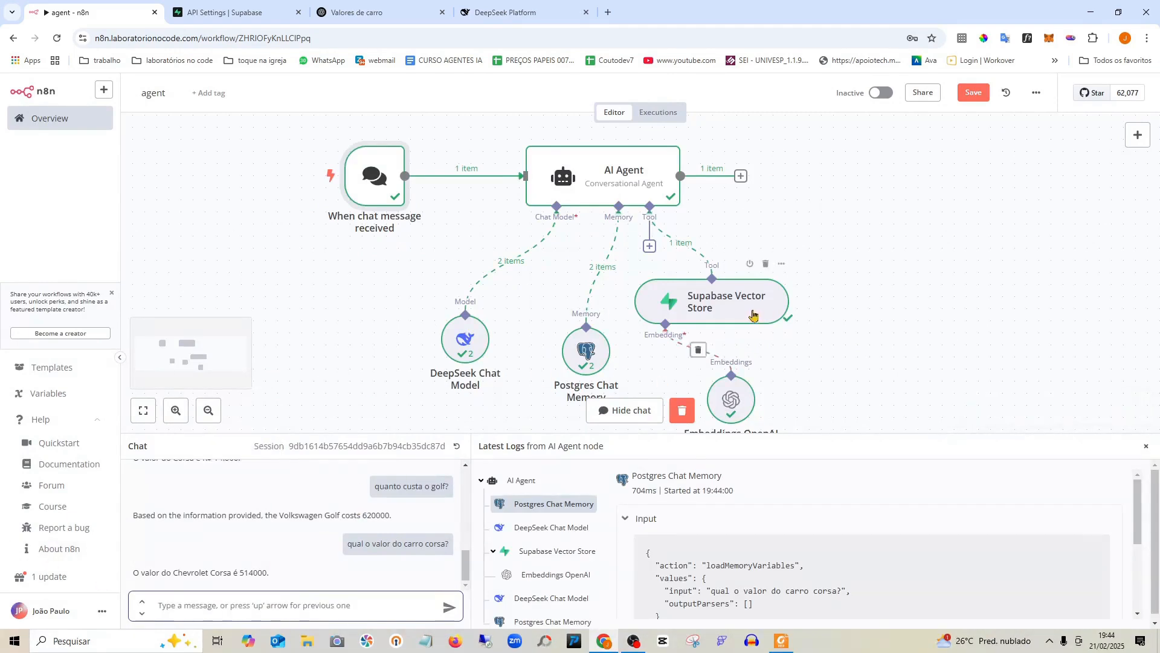
Review the Supabase Vector Store node's details and return to the canvas
{"action": "double_click", "coordinate": [752, 314]}
{"action": "scroll", "coordinate": [881, 312], "scroll_direction": "down", "scroll_amount": 1}
{"action": "scroll", "coordinate": [882, 312], "scroll_direction": "up", "scroll_amount": 1}
{"action": "left_click", "coordinate": [38, 87]}
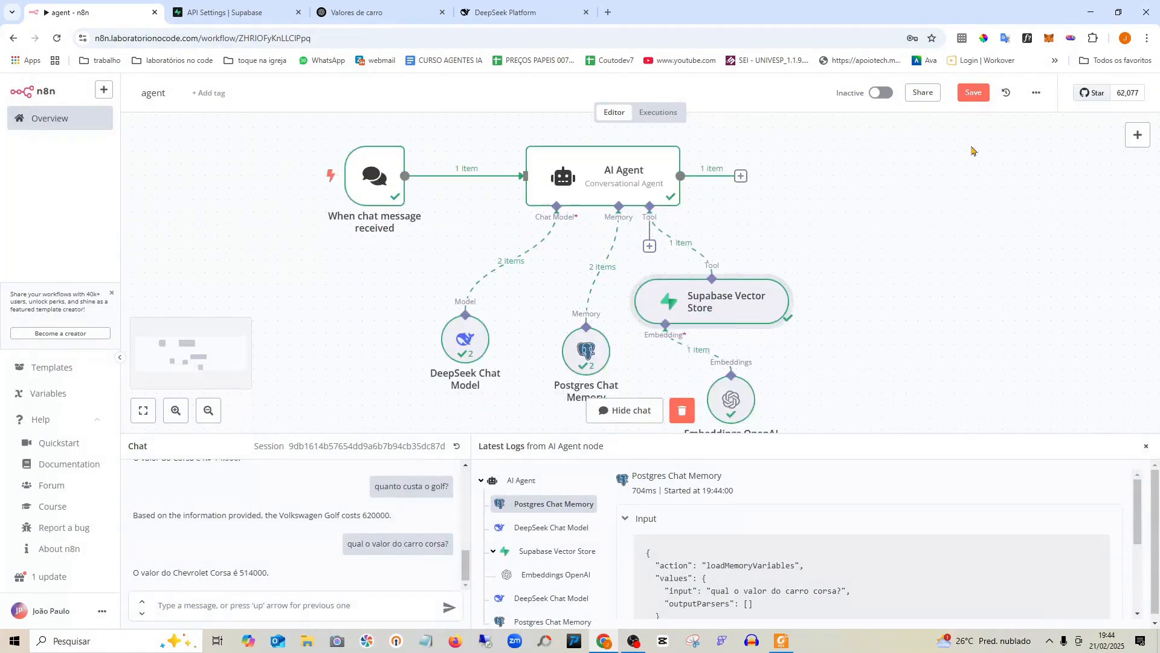
Activate the agent workflow and make the chat trigger's chat publicly available
{"action": "left_click", "coordinate": [879, 94]}
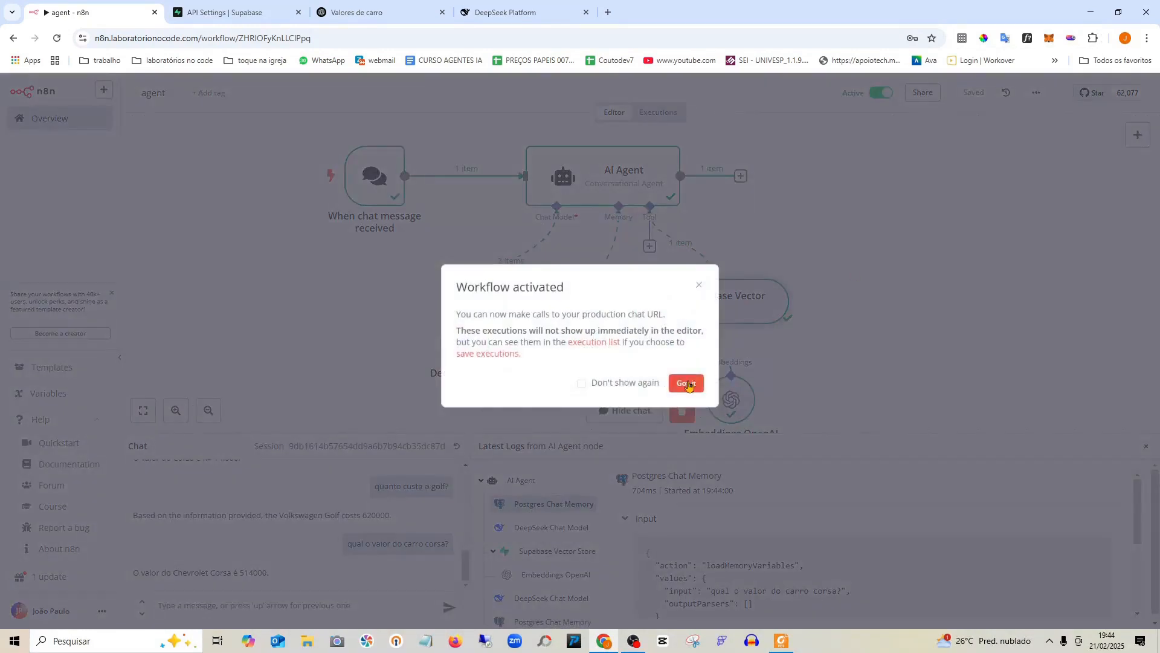
{"action": "left_click", "coordinate": [686, 382]}
{"action": "double_click", "coordinate": [370, 170]}
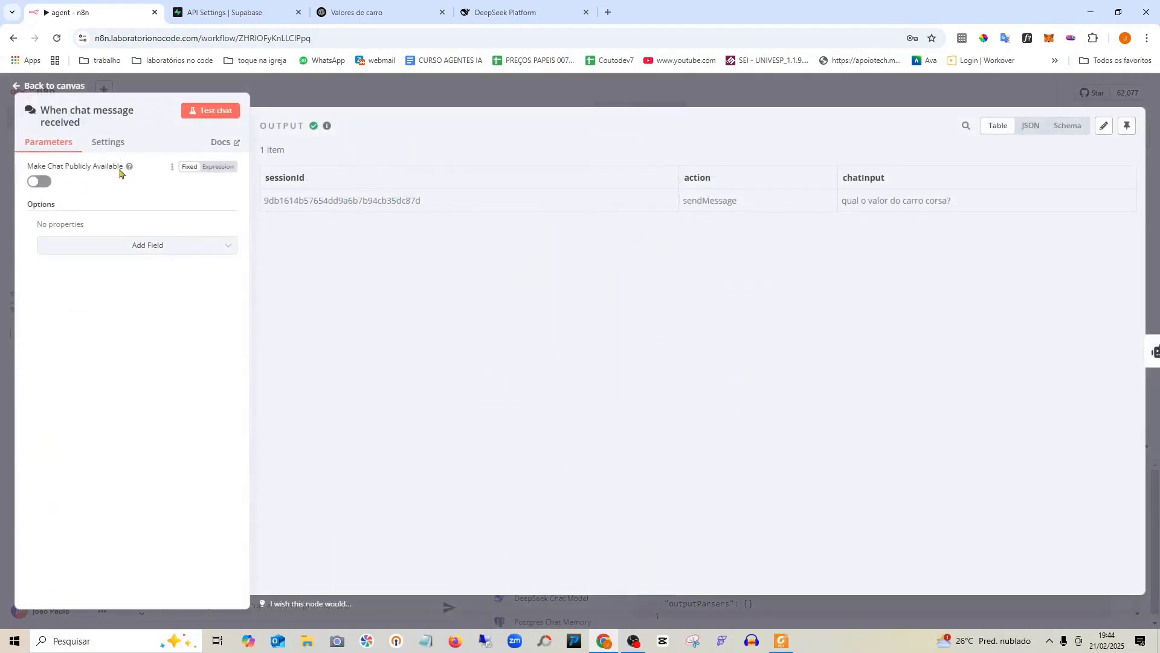
{"action": "left_click", "coordinate": [34, 183]}
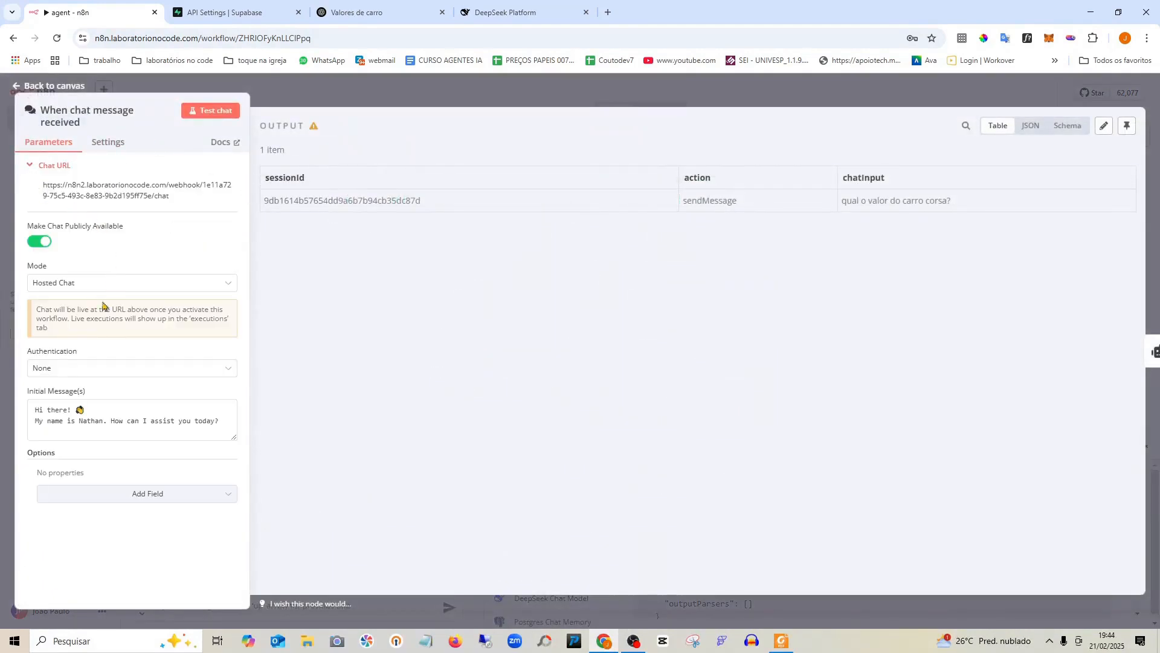
Choose Hosted Chat as the chat trigger's mode and look through its additional option fields without adding any
{"action": "left_click", "coordinate": [100, 282]}
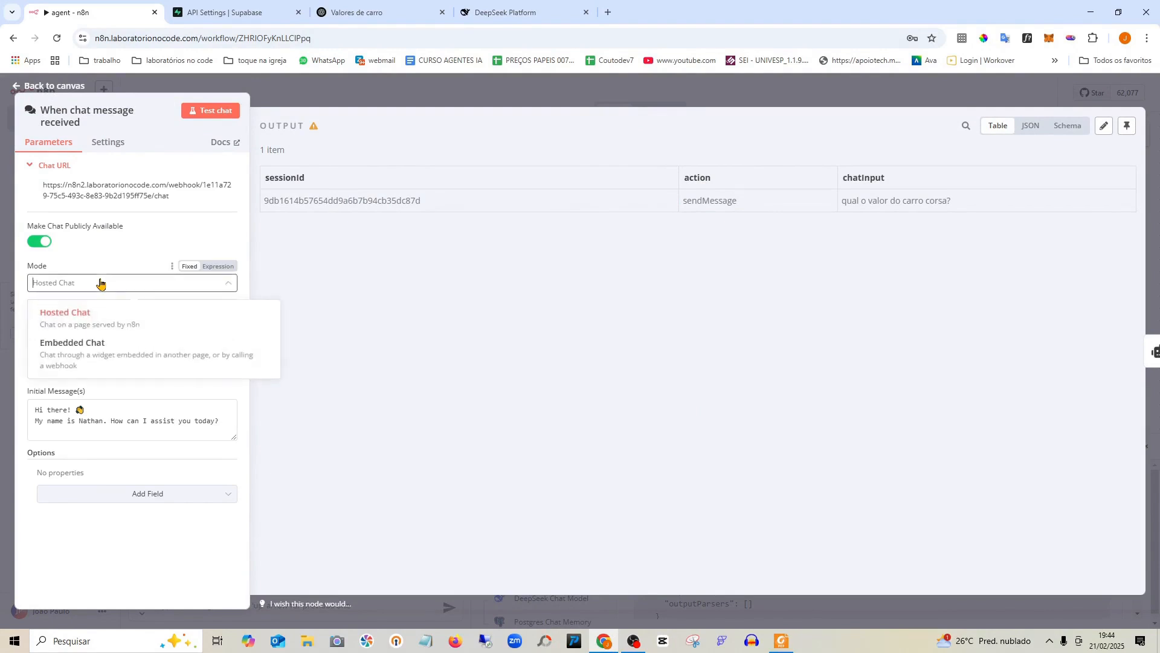
{"action": "left_click", "coordinate": [95, 326]}
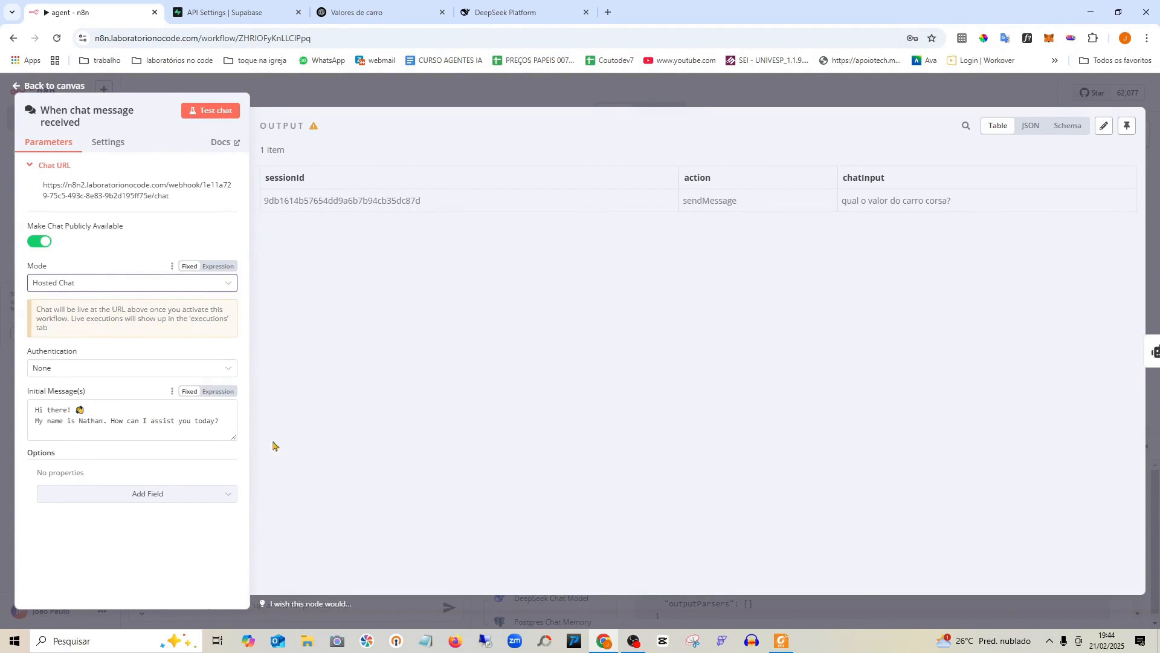
{"action": "left_click", "coordinate": [137, 499]}
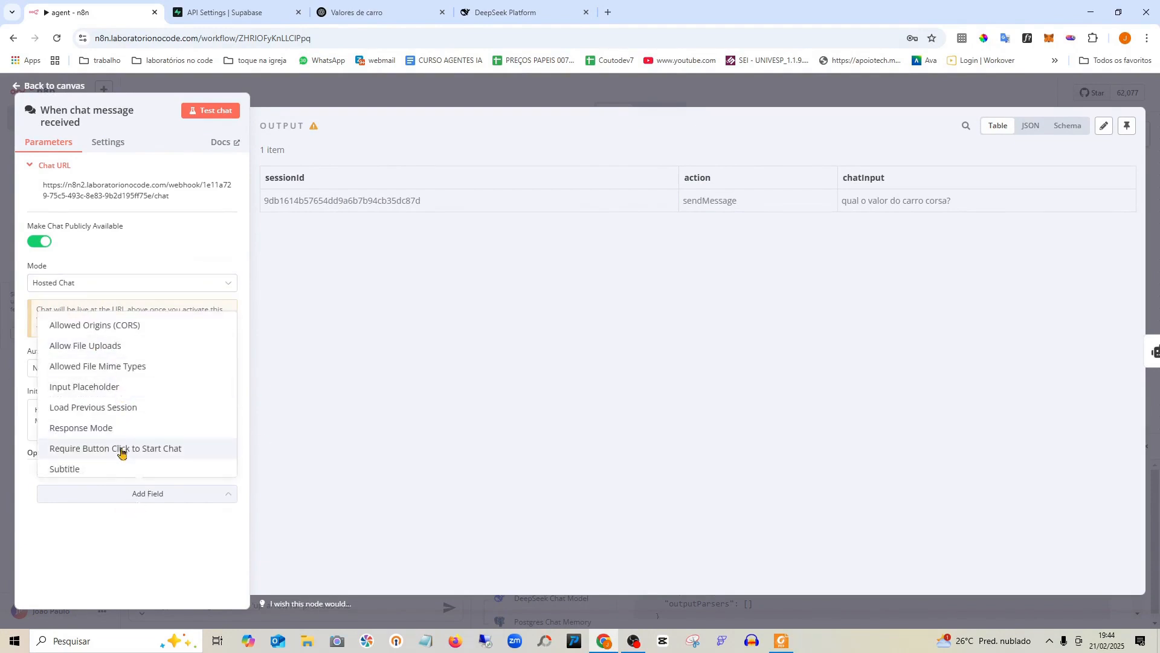
{"action": "left_click", "coordinate": [278, 462]}
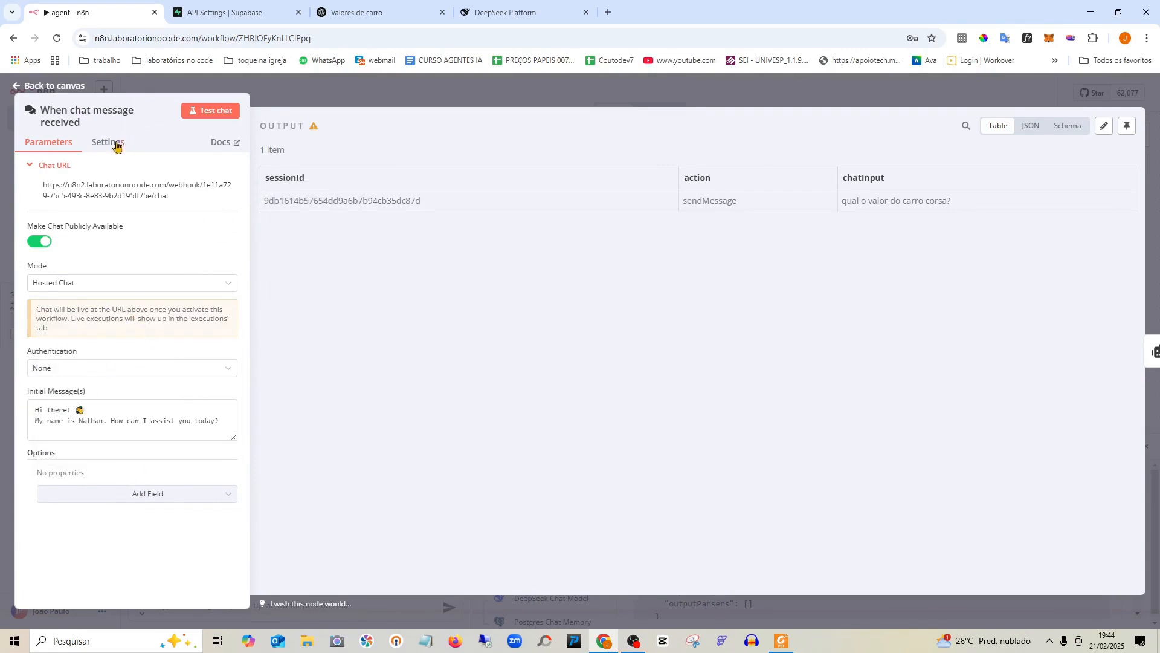
Copy the chat trigger's public chat URL and try to open it in a new browser tab
{"action": "left_click", "coordinate": [106, 197]}
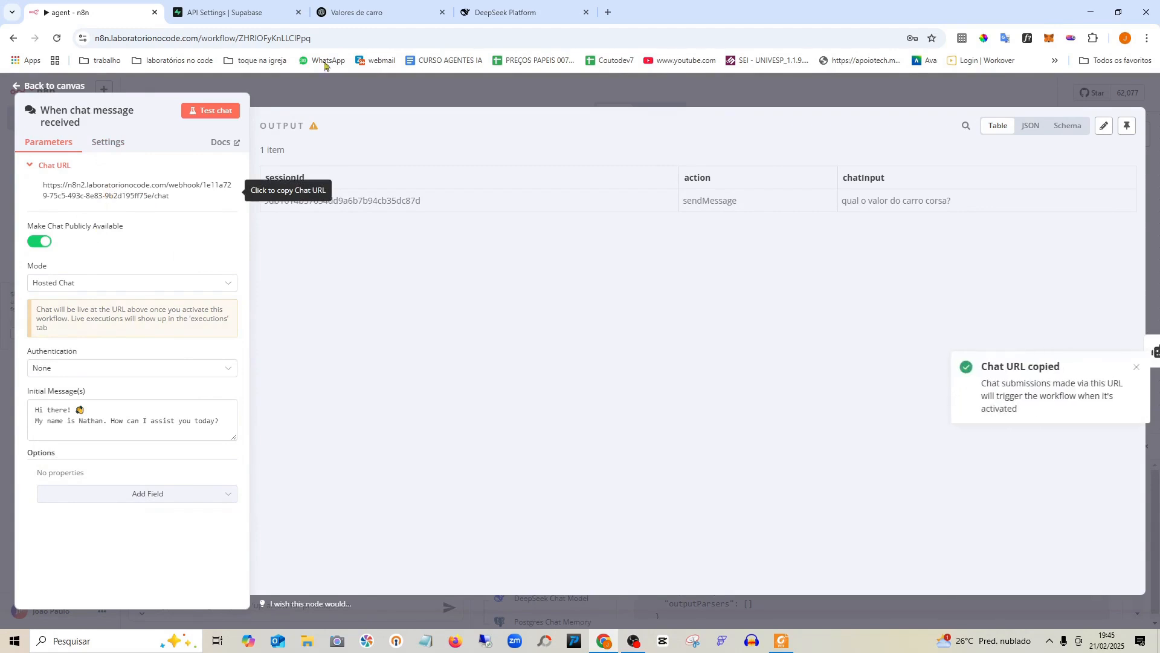
{"action": "left_click", "coordinate": [608, 13]}
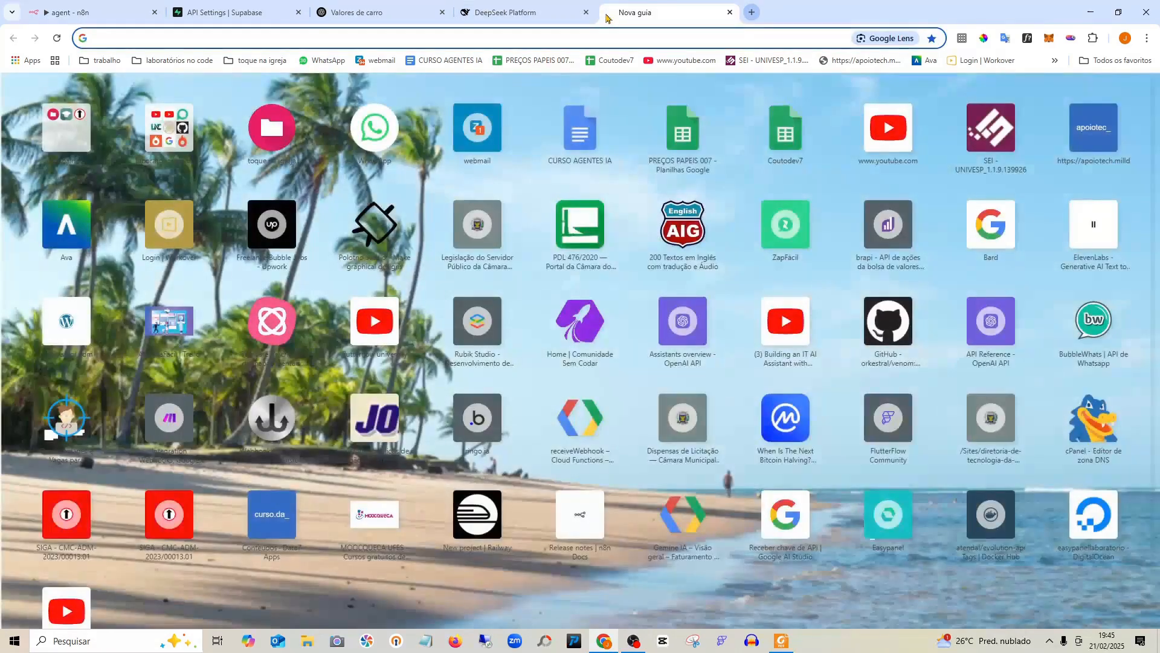
{"action": "key", "text": "ctrl+v"}
{"action": "key", "text": "Return"}
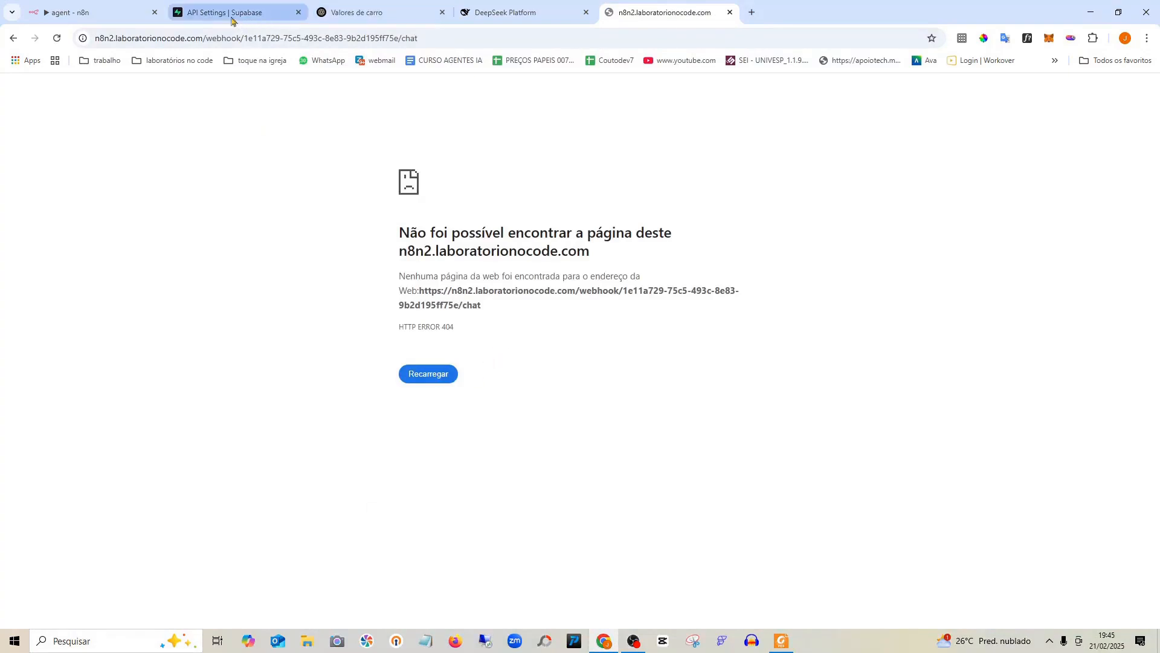
Reopen the chat trigger in the agent workflow, copy its chat URL again, recheck the mode and start a test chat
{"action": "left_click", "coordinate": [72, 6]}
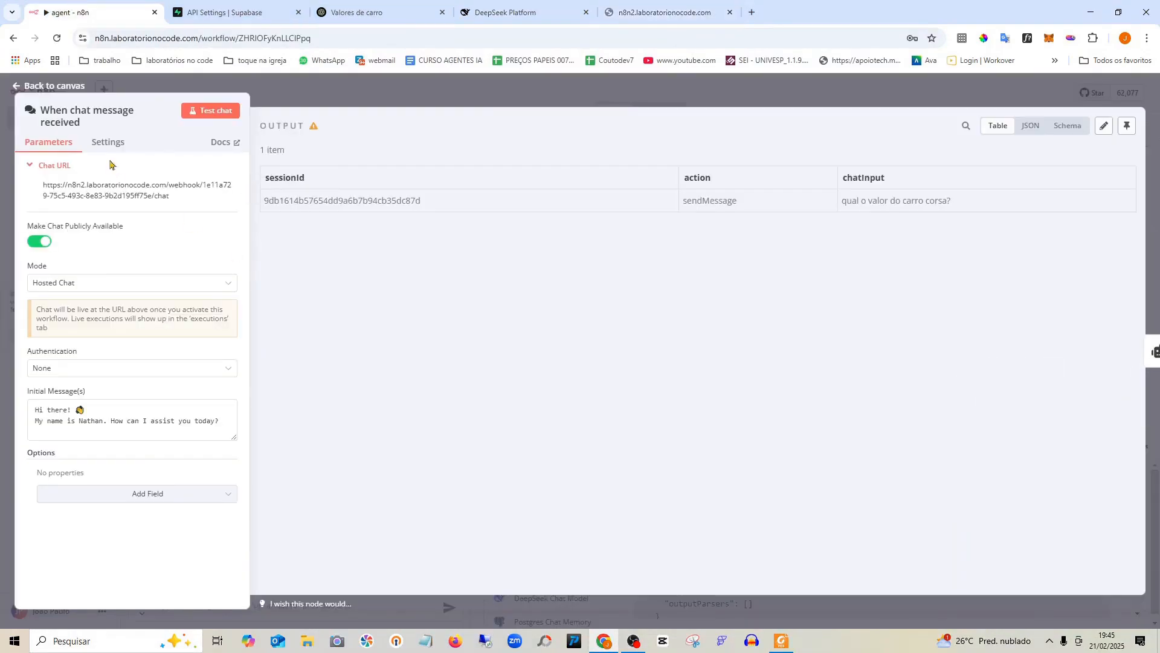
{"action": "left_click", "coordinate": [54, 86]}
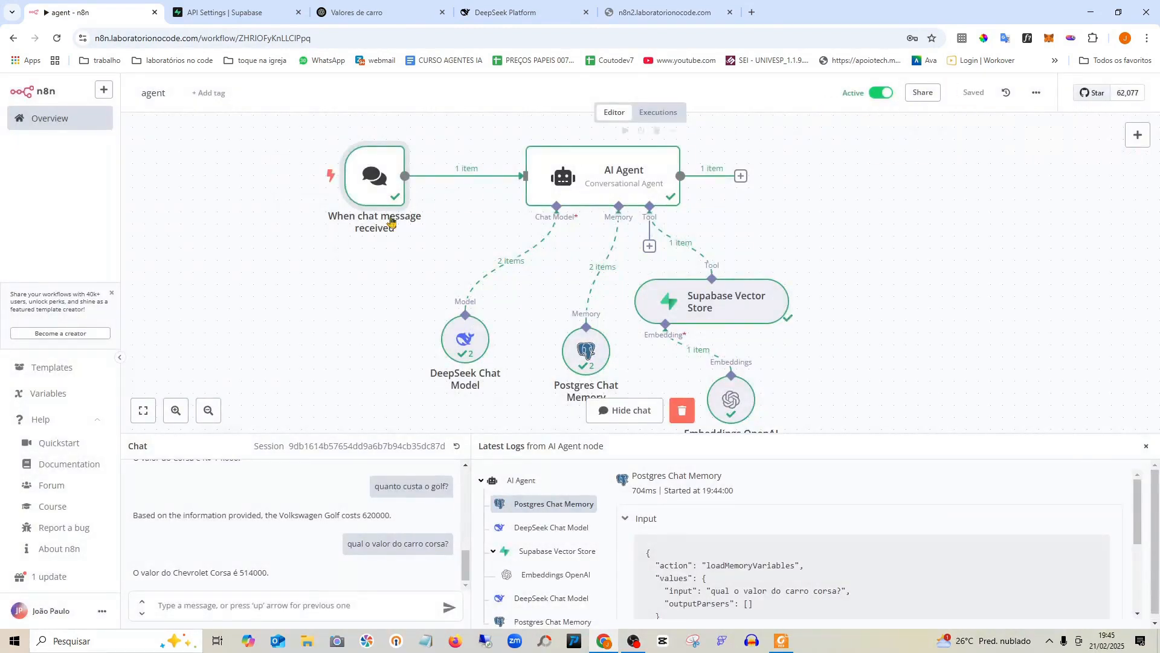
{"action": "double_click", "coordinate": [381, 180]}
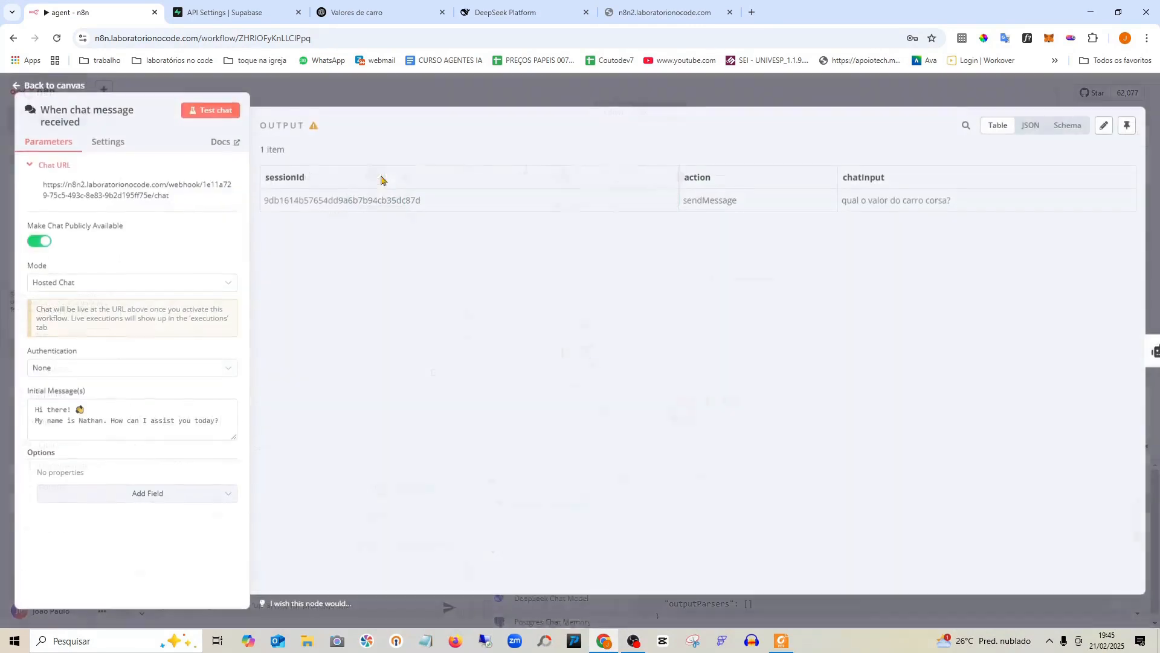
{"action": "left_click", "coordinate": [95, 191]}
{"action": "left_click", "coordinate": [96, 284]}
{"action": "left_click", "coordinate": [96, 286]}
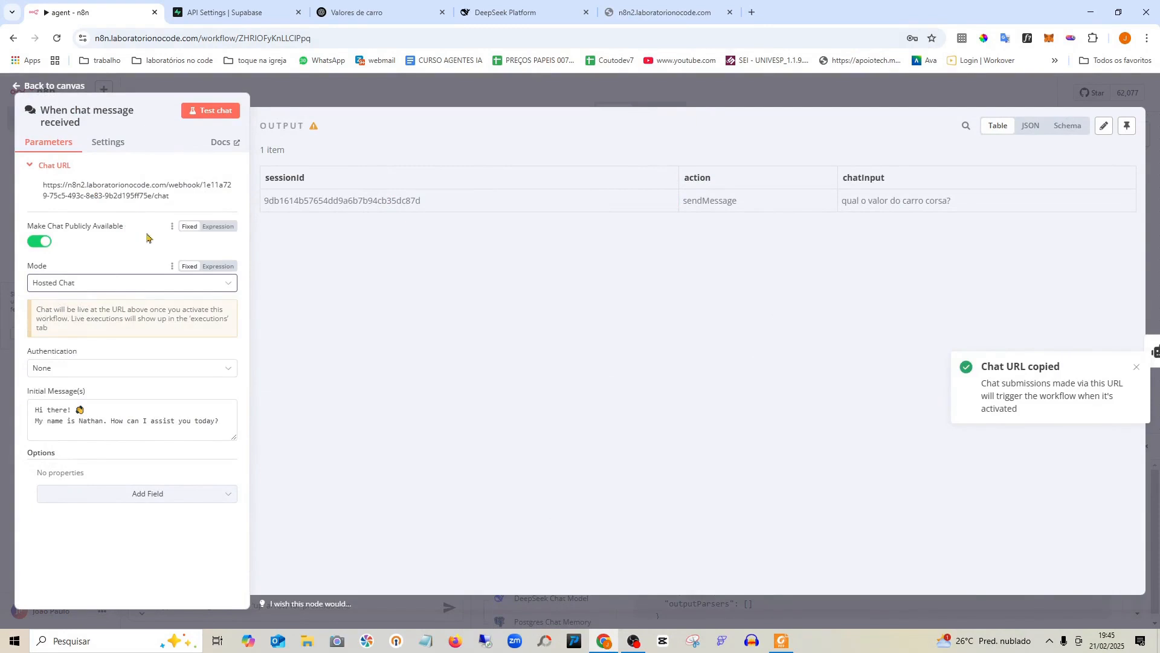
{"action": "left_click", "coordinate": [209, 112]}
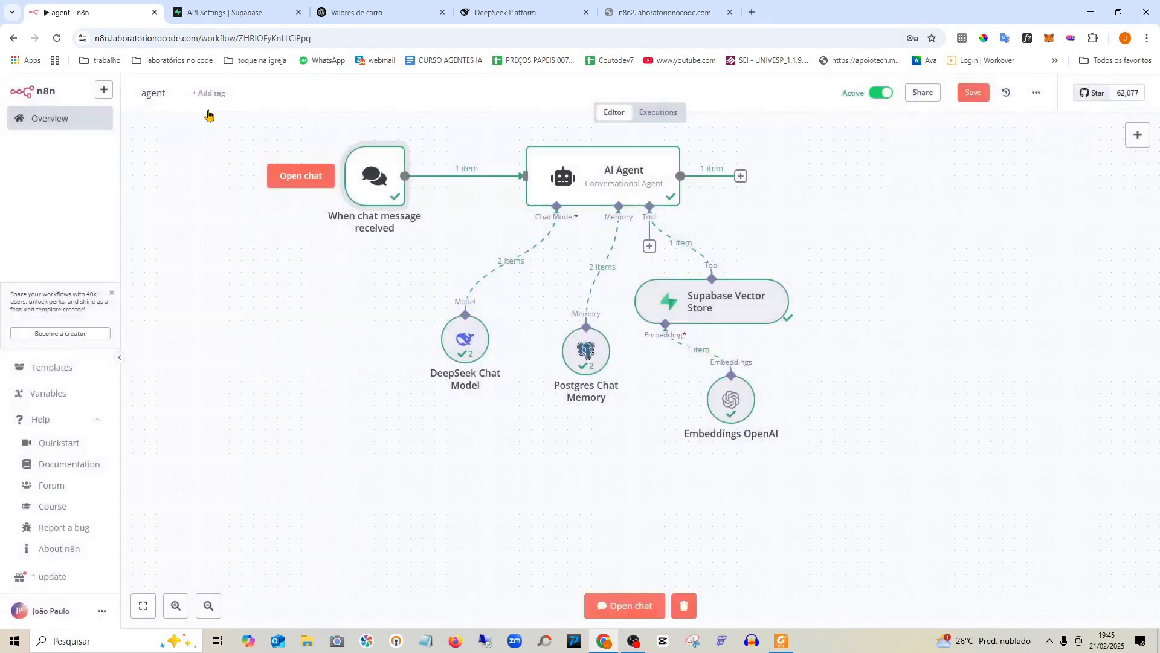
Load the copied chat URL in the existing chat tab and highlight the page's greeting and subtitle
{"action": "left_click", "coordinate": [655, 13]}
{"action": "left_click", "coordinate": [258, 38]}
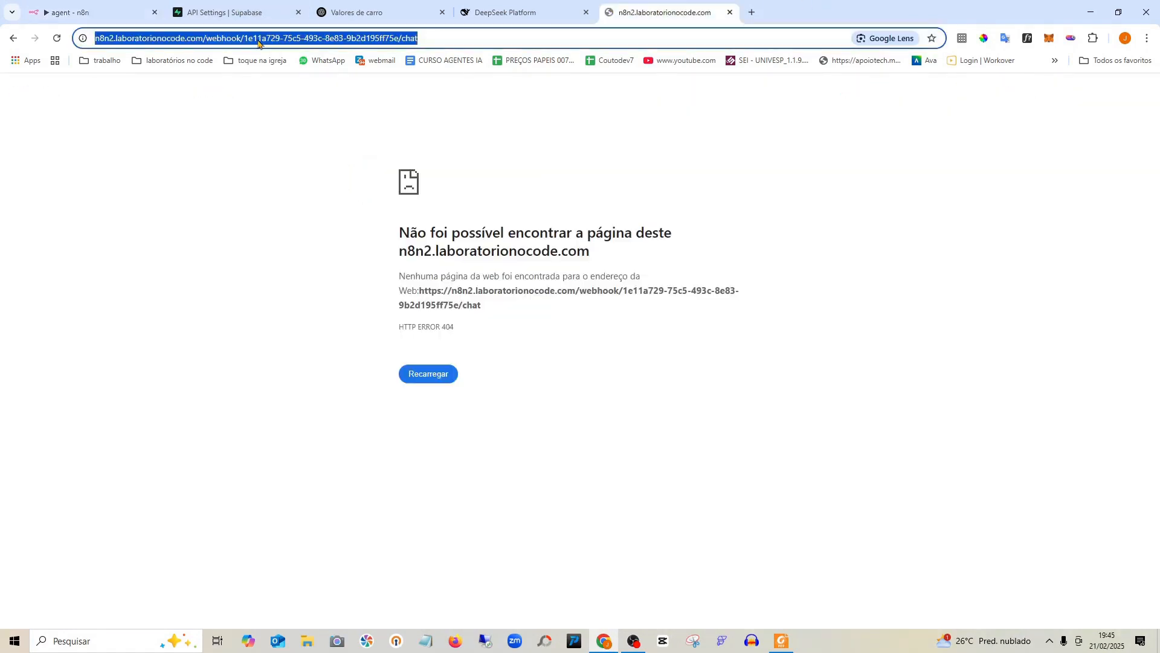
{"action": "key", "text": "ctrl+v"}
{"action": "key", "text": "Return"}
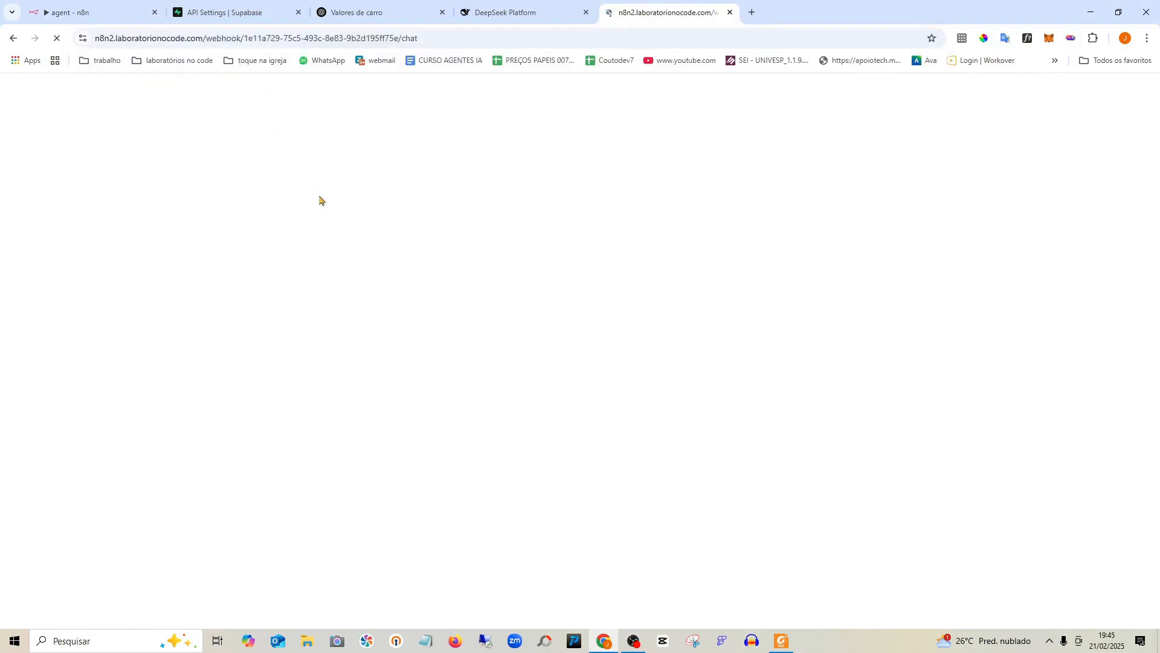
{"action": "left_click_drag", "start_coordinate": [1, 108], "coordinate": [159, 119]}
{"action": "left_click_drag", "start_coordinate": [12, 150], "coordinate": [296, 175]}
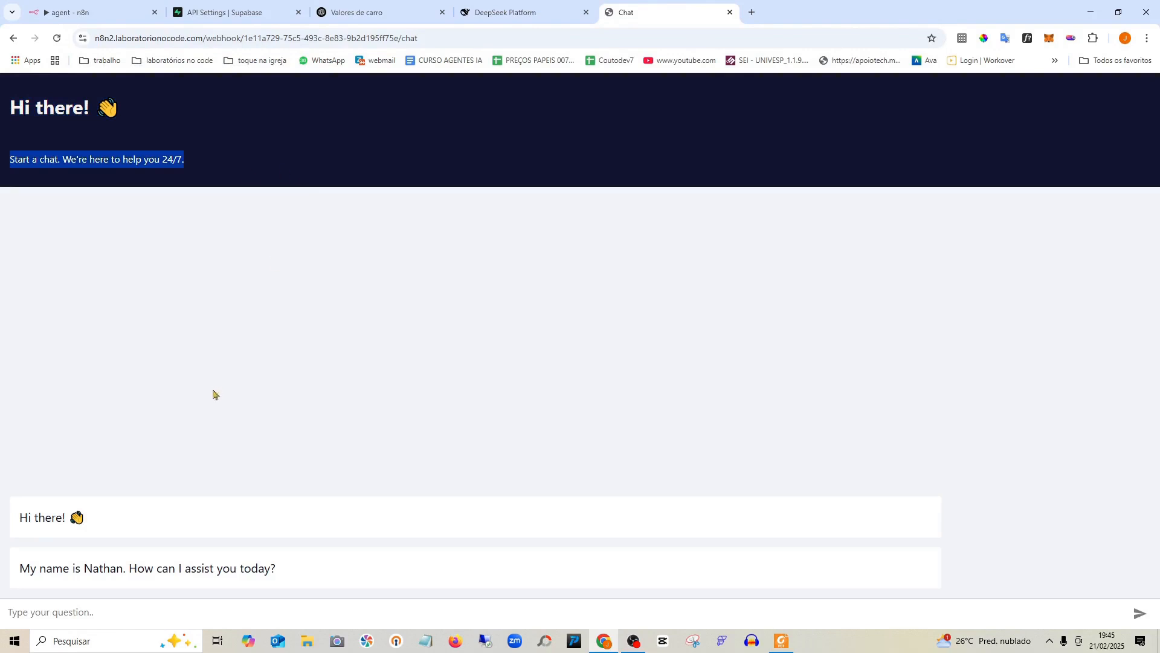
Send the message "olá" to the agent in the hosted chat
{"action": "left_click", "coordinate": [161, 606]}
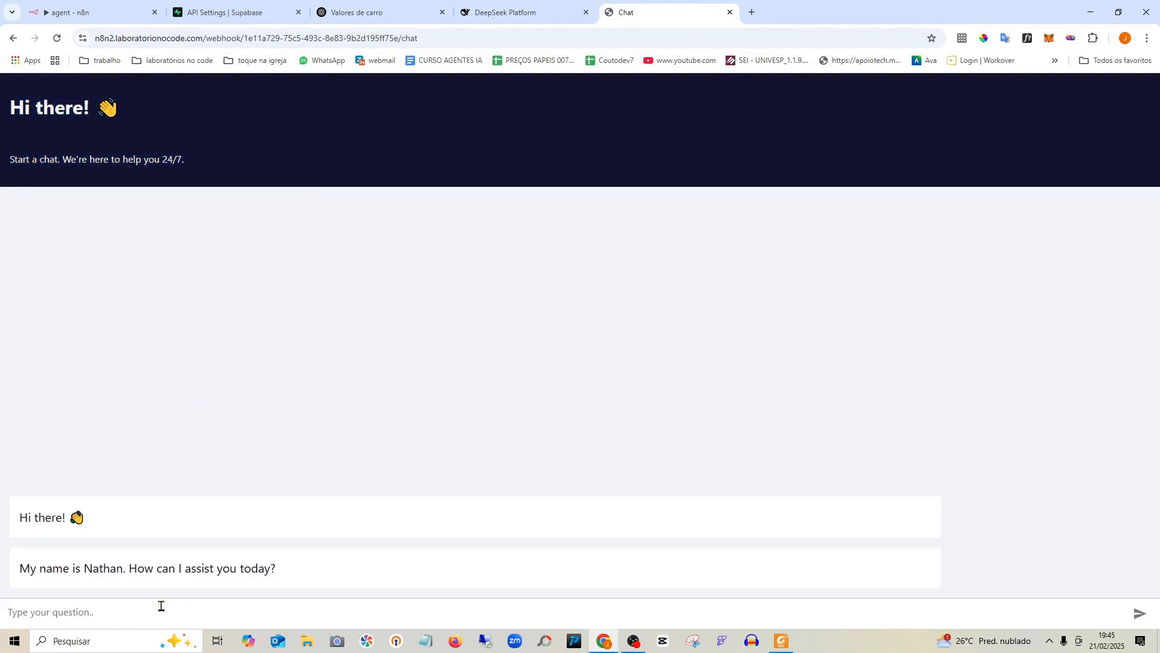
{"action": "type", "text": "olá"}
{"action": "key", "text": "Return"}
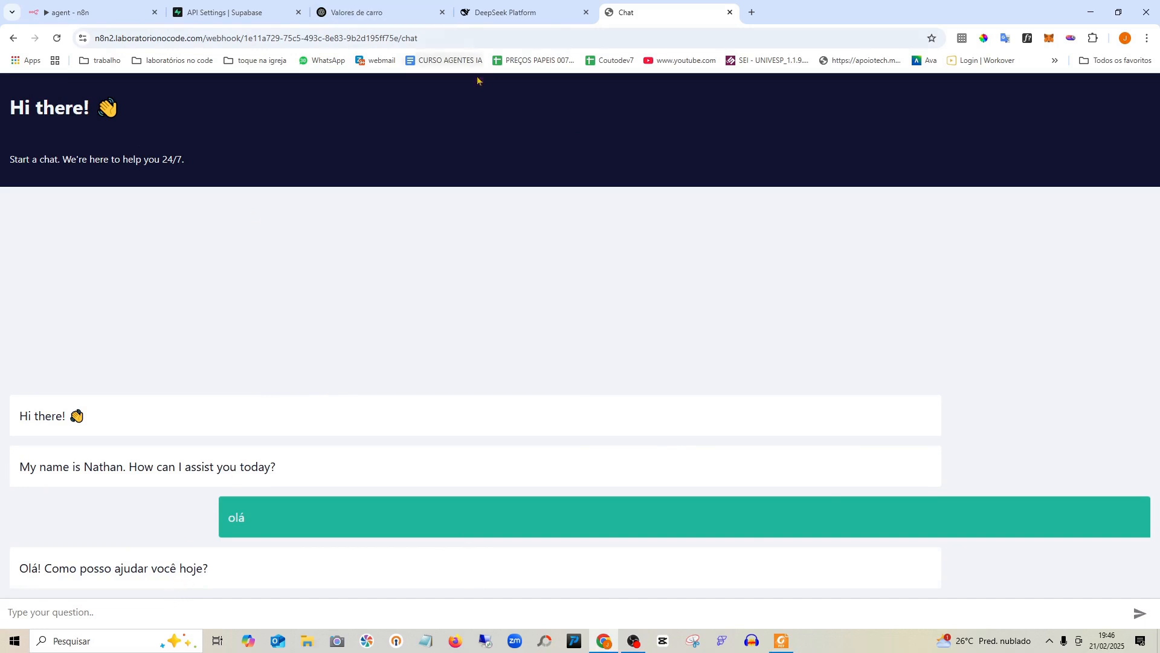
Point out the hosted chat's address, return to the agent workflow and save it
{"action": "double_click", "coordinate": [128, 36]}
{"action": "left_click", "coordinate": [129, 36]}
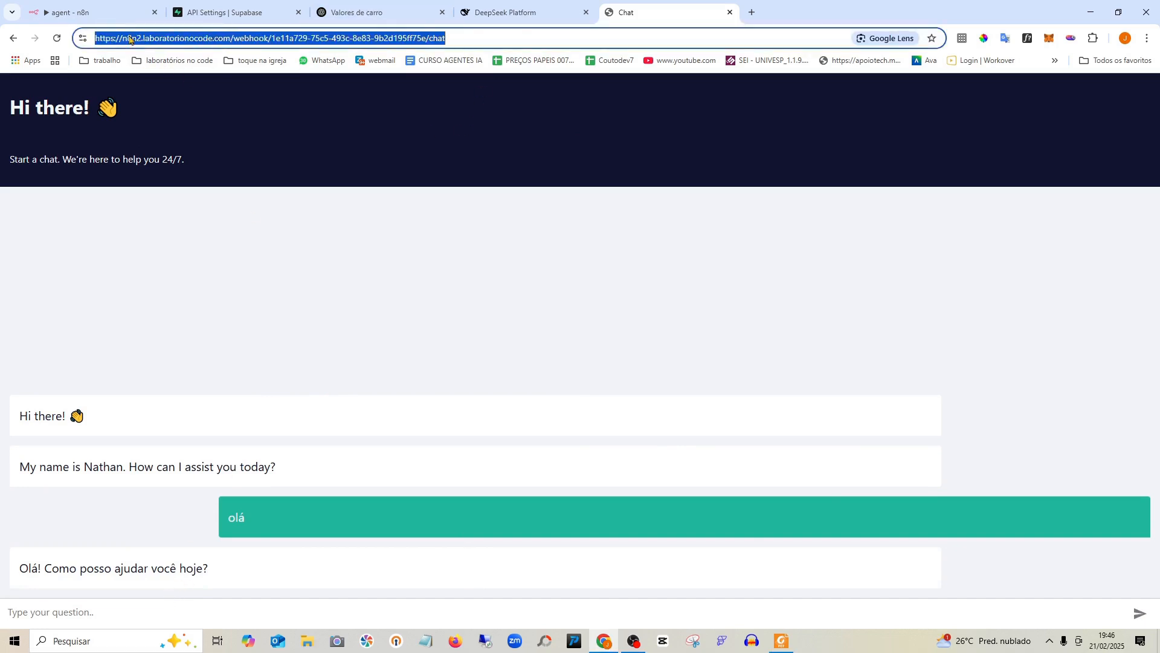
{"action": "left_click", "coordinate": [522, 40]}
{"action": "left_click", "coordinate": [515, 11]}
{"action": "left_click", "coordinate": [362, 11]}
{"action": "left_click", "coordinate": [203, 5]}
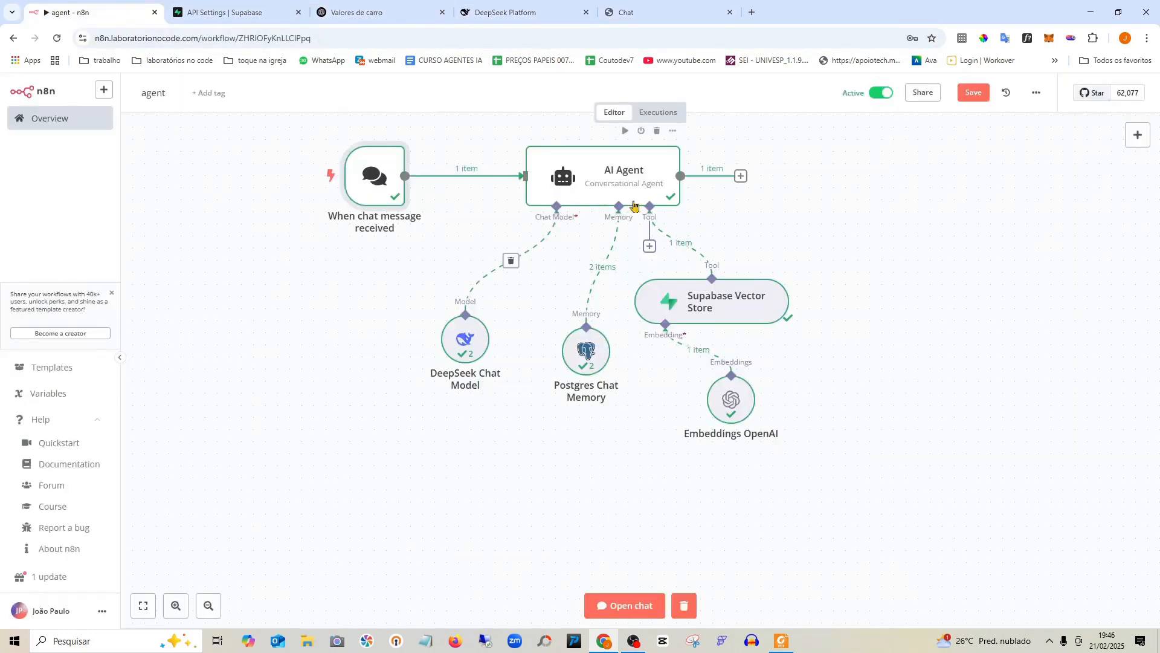
{"action": "left_click", "coordinate": [975, 94]}
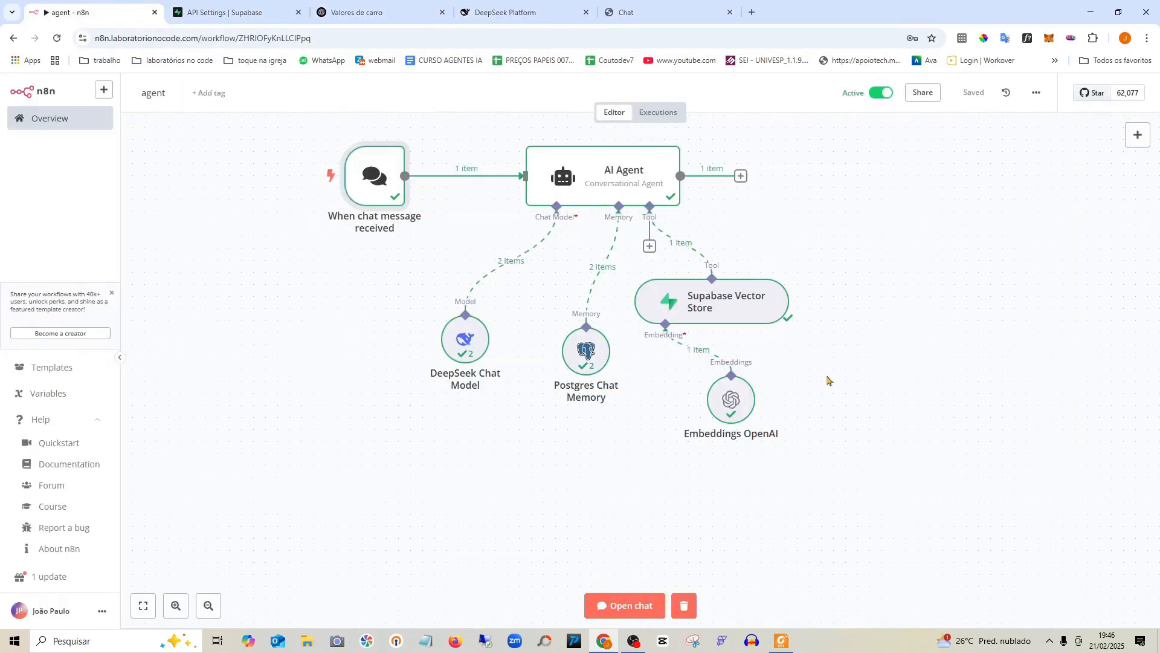